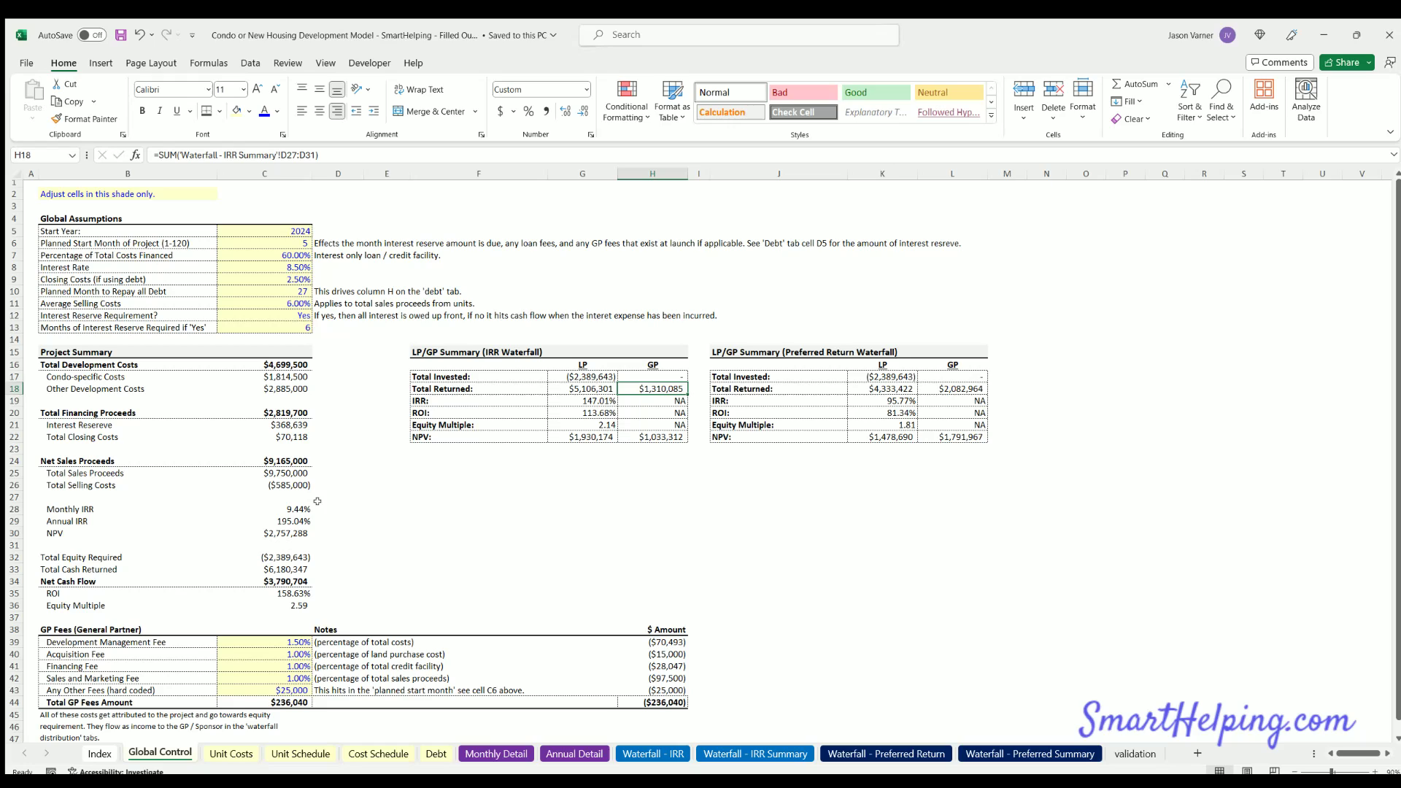
Review the Unit Costs and Unit Schedule sheets, checking Unit Type 1 units sold in Feb-25
left_click(432, 482)
left_click(438, 447)
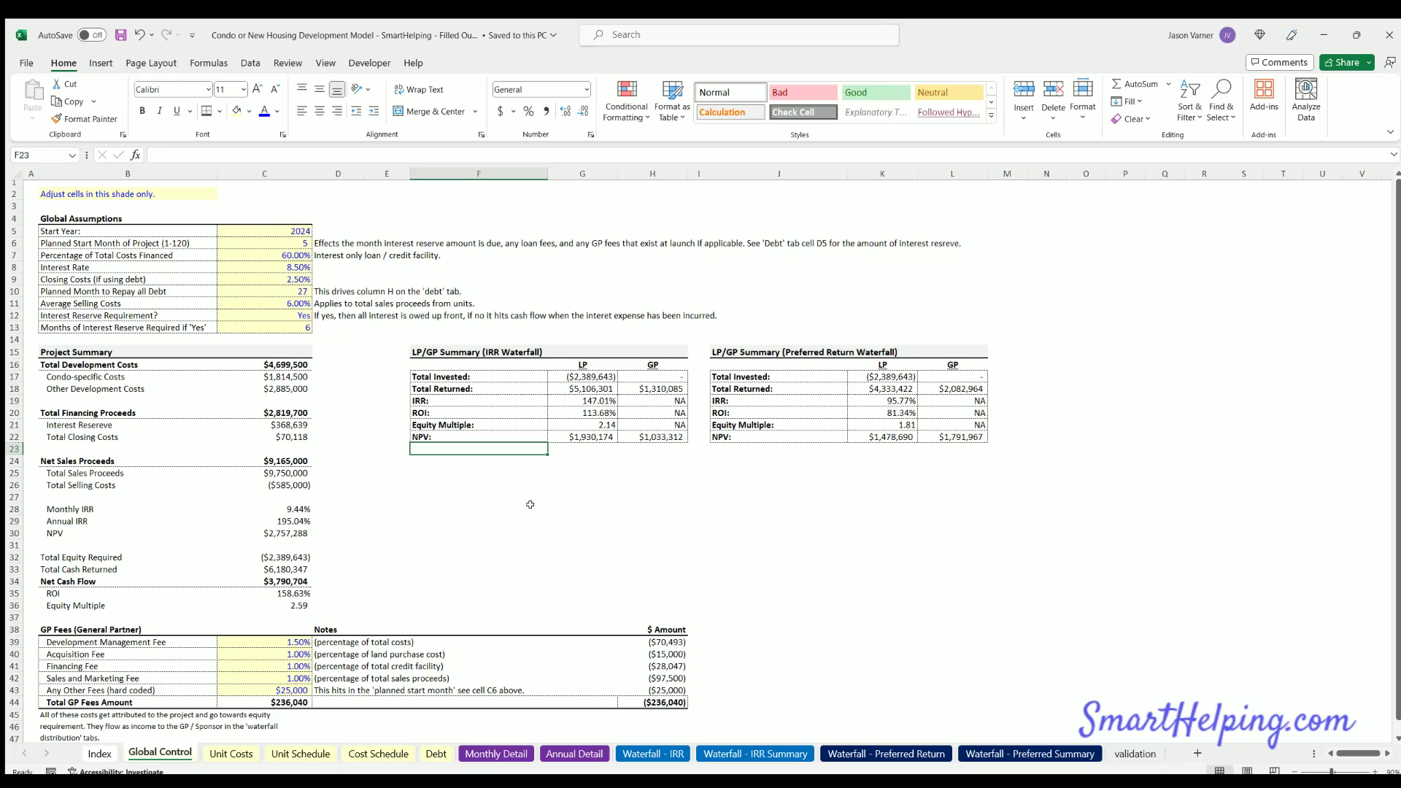
left_click(230, 754)
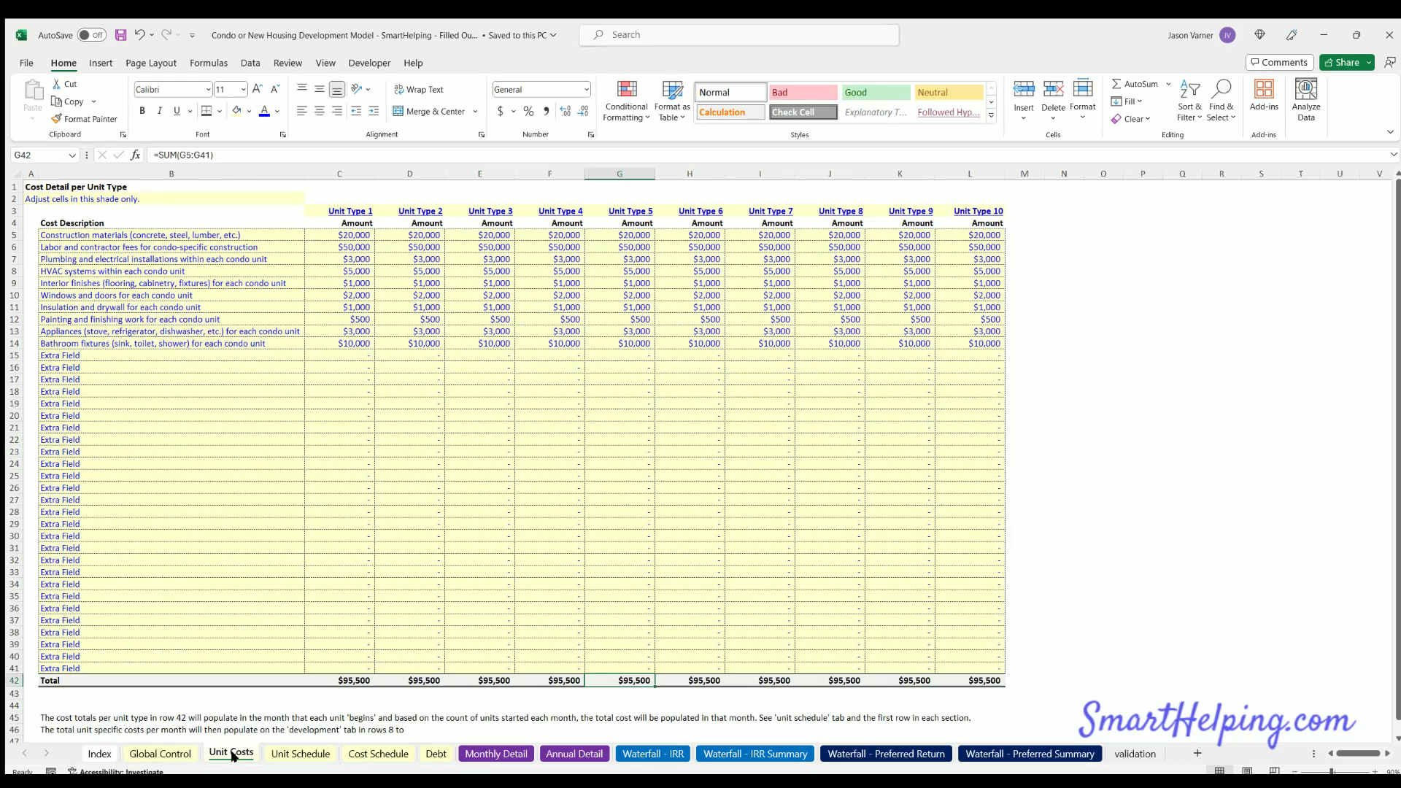
left_click(297, 754)
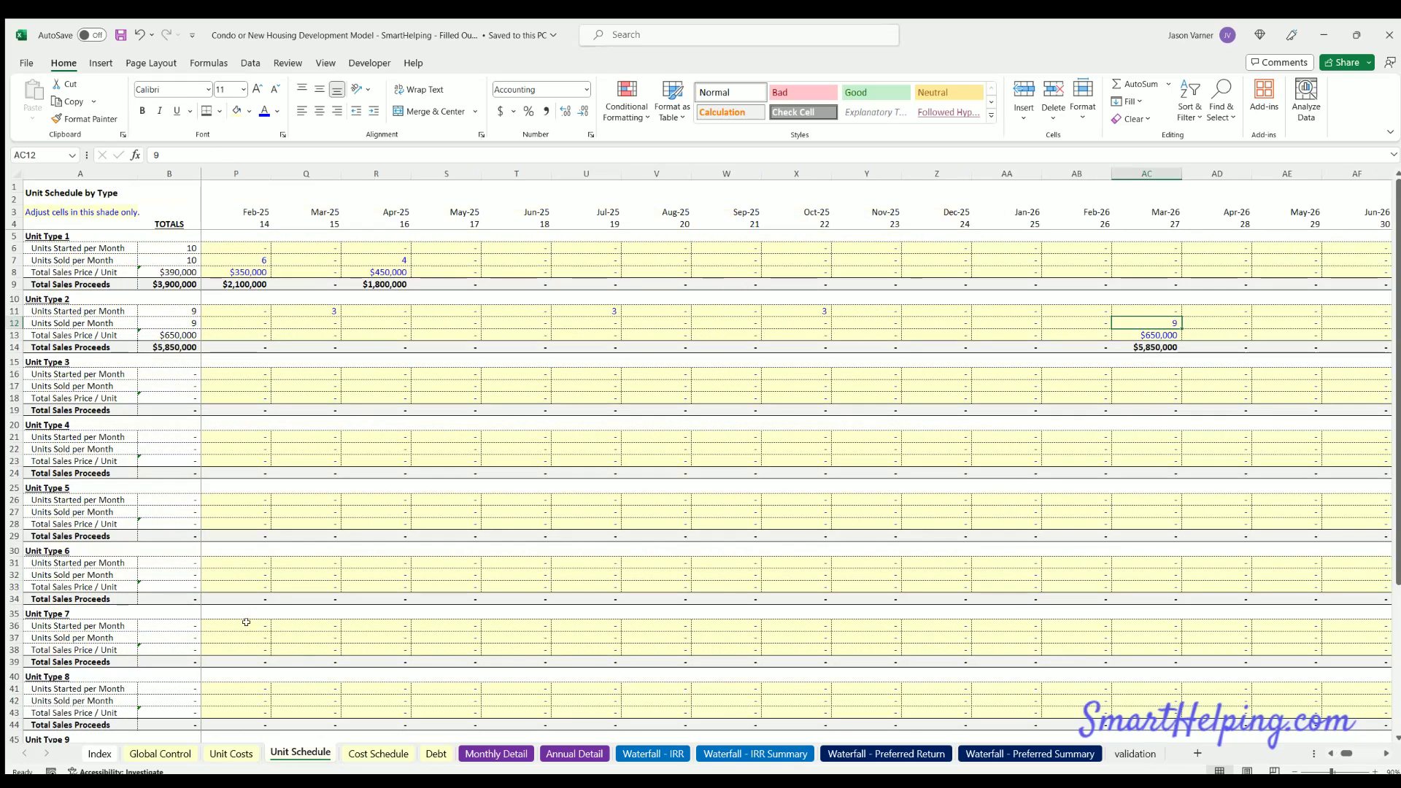
left_click(237, 259)
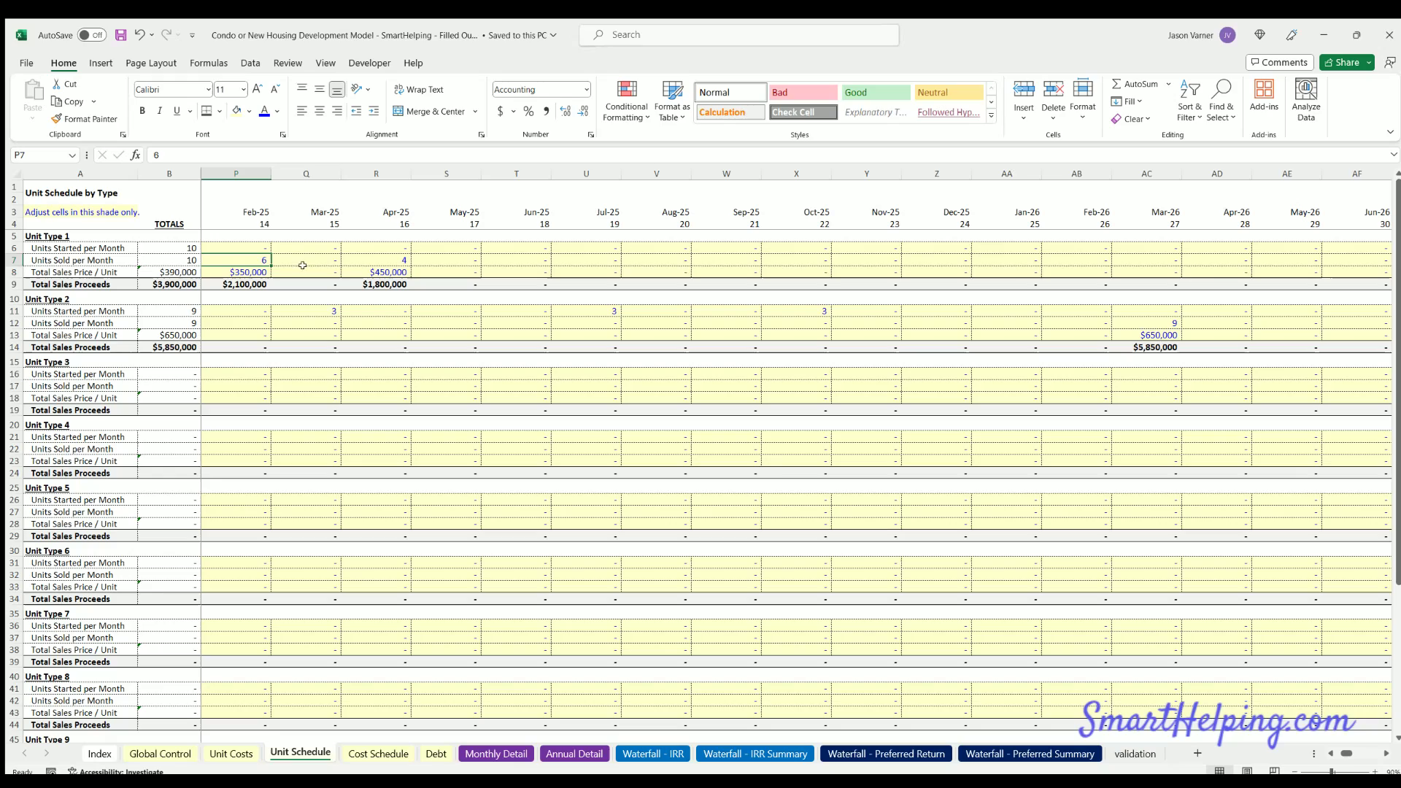
left_click_drag(1346, 754, 1332, 757)
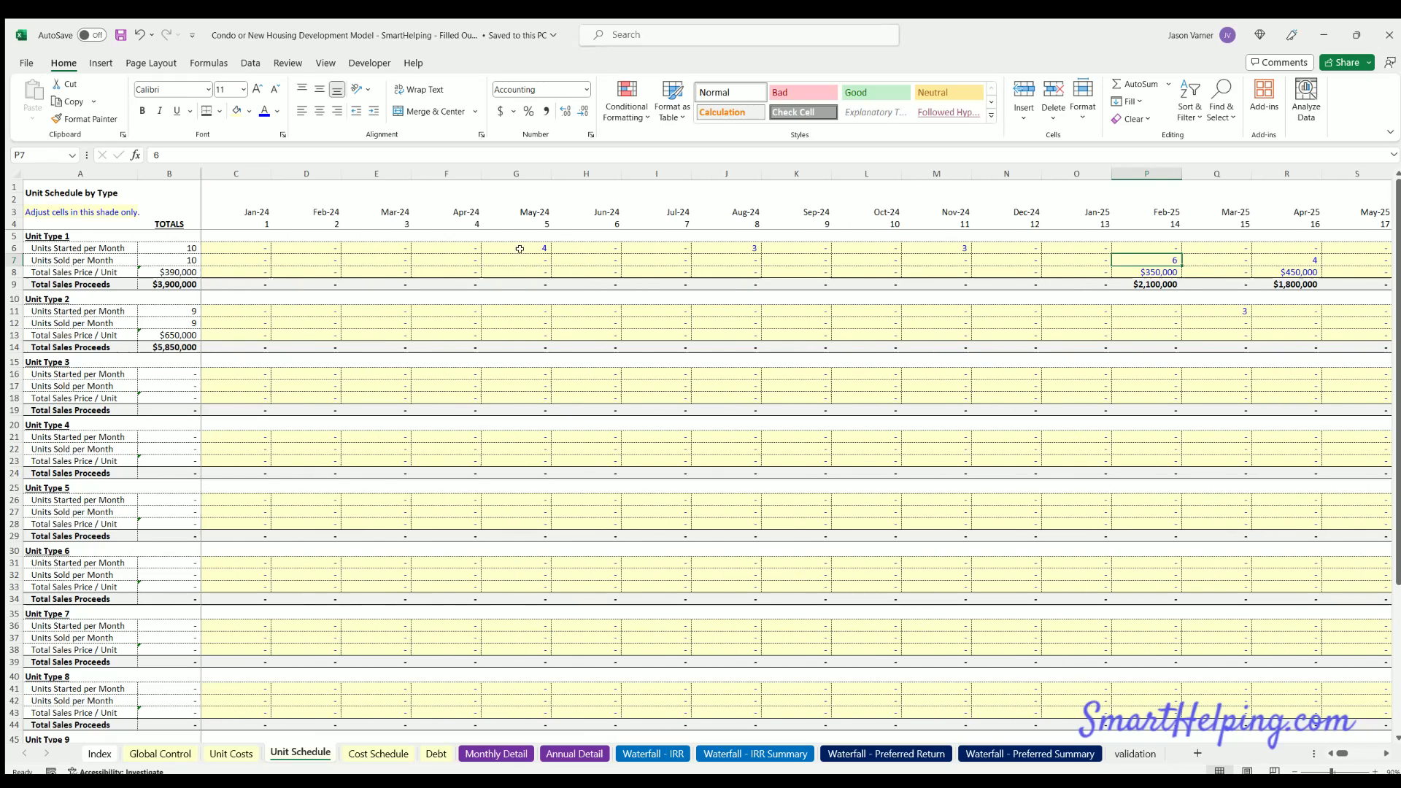
Look over the Cost Schedule, Debt, Global Control and Monthly Detail sheets
left_click(373, 754)
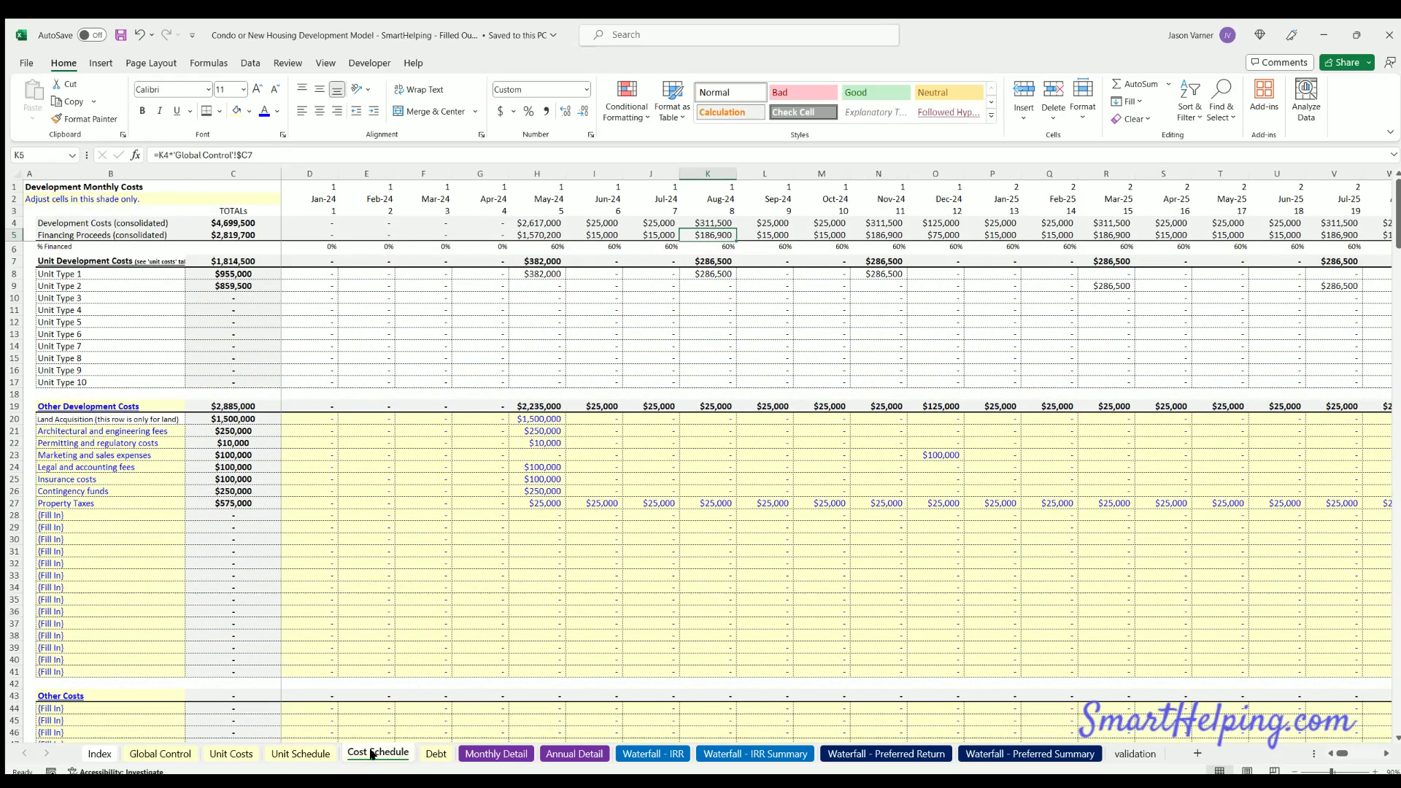
left_click(436, 753)
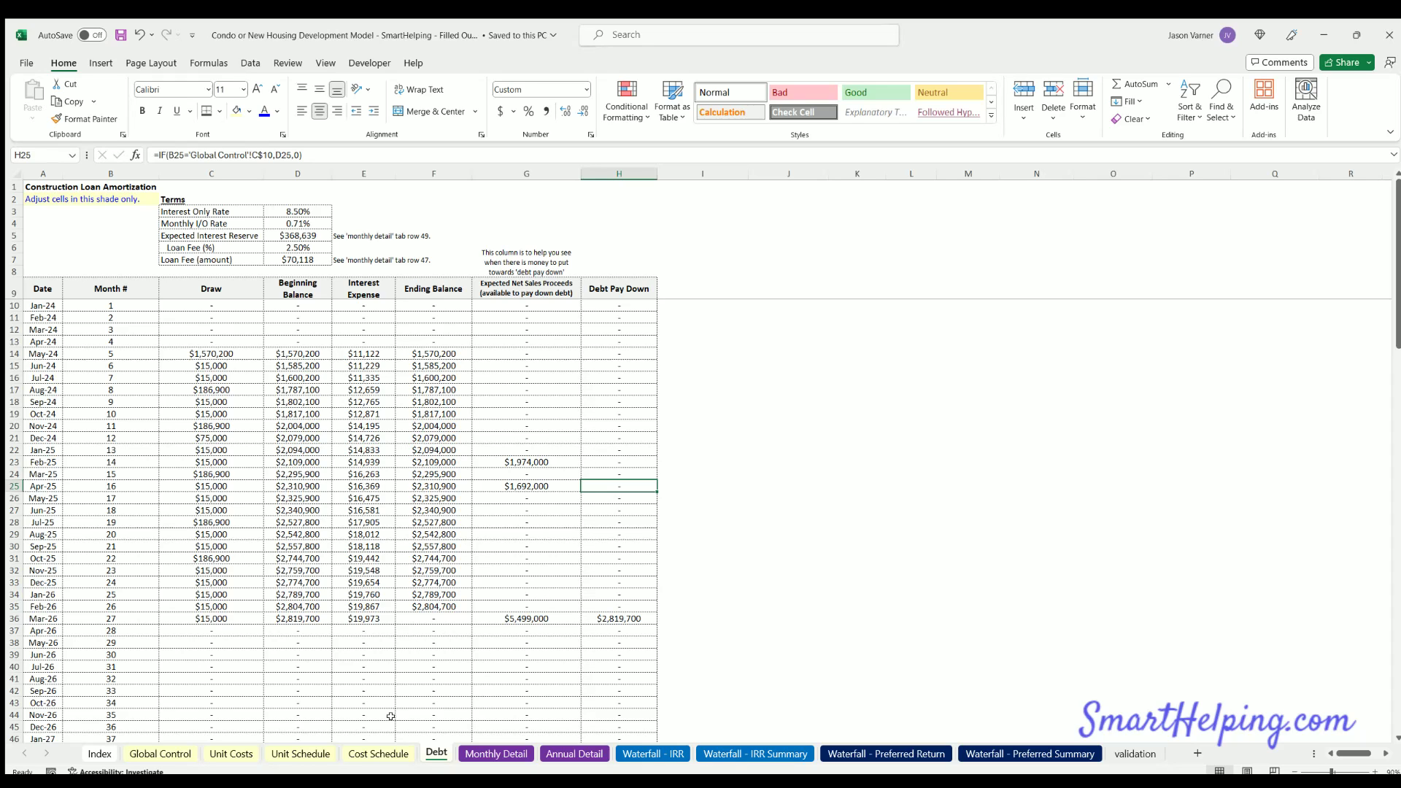
left_click(159, 754)
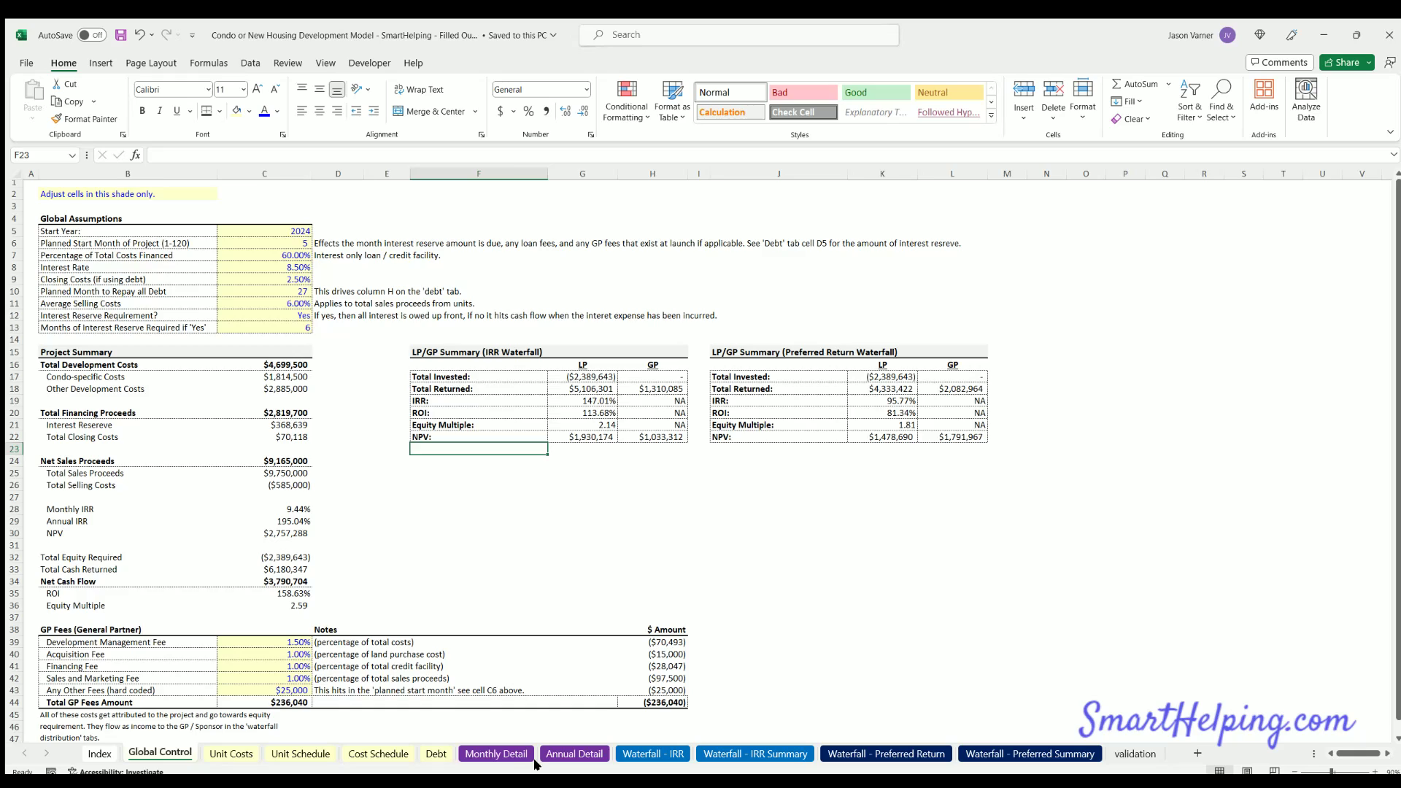
left_click(512, 756)
scroll(374, 604, "down", 4)
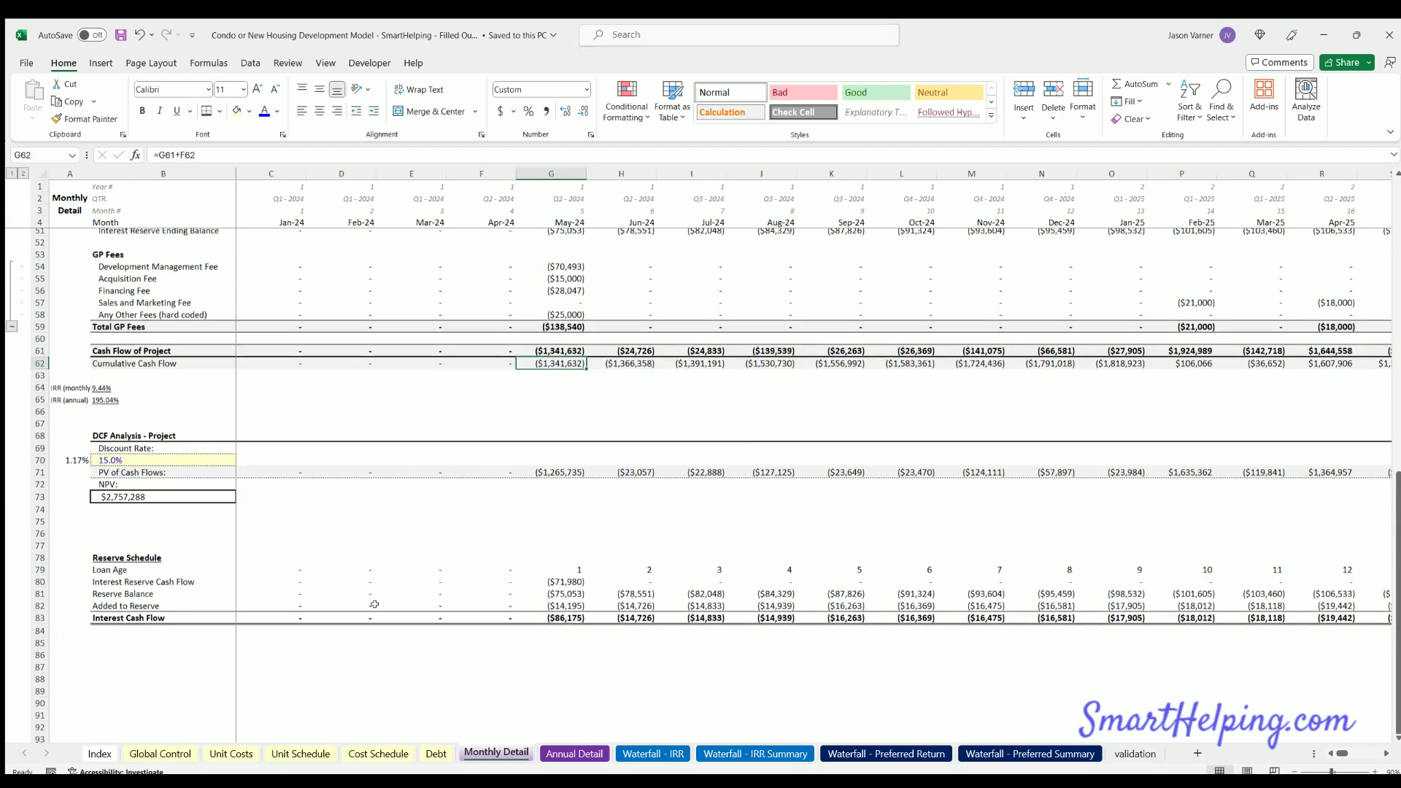
scroll(374, 604, "up", 8)
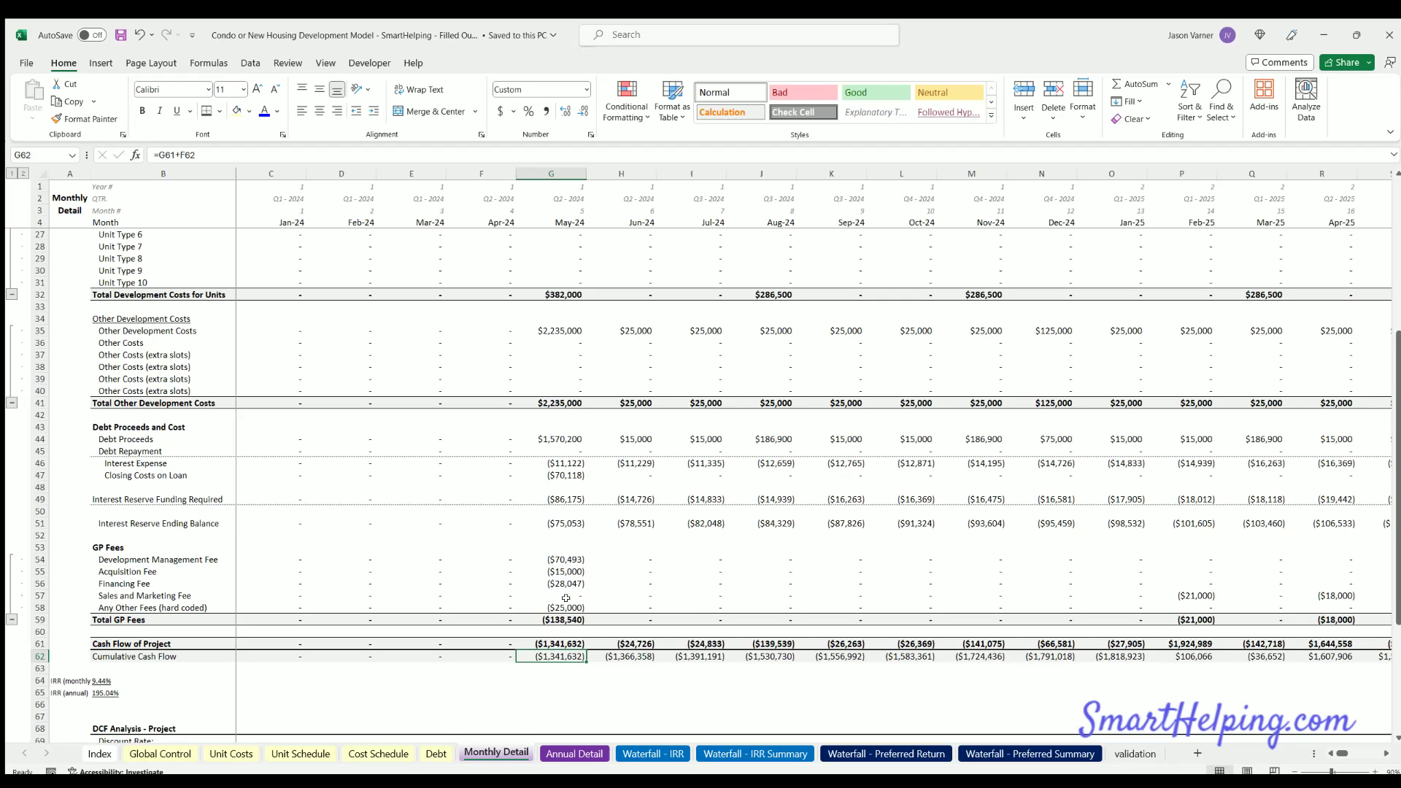
On the Debt sheet, inspect and total the monthly interest expense over the loan months
left_click(436, 754)
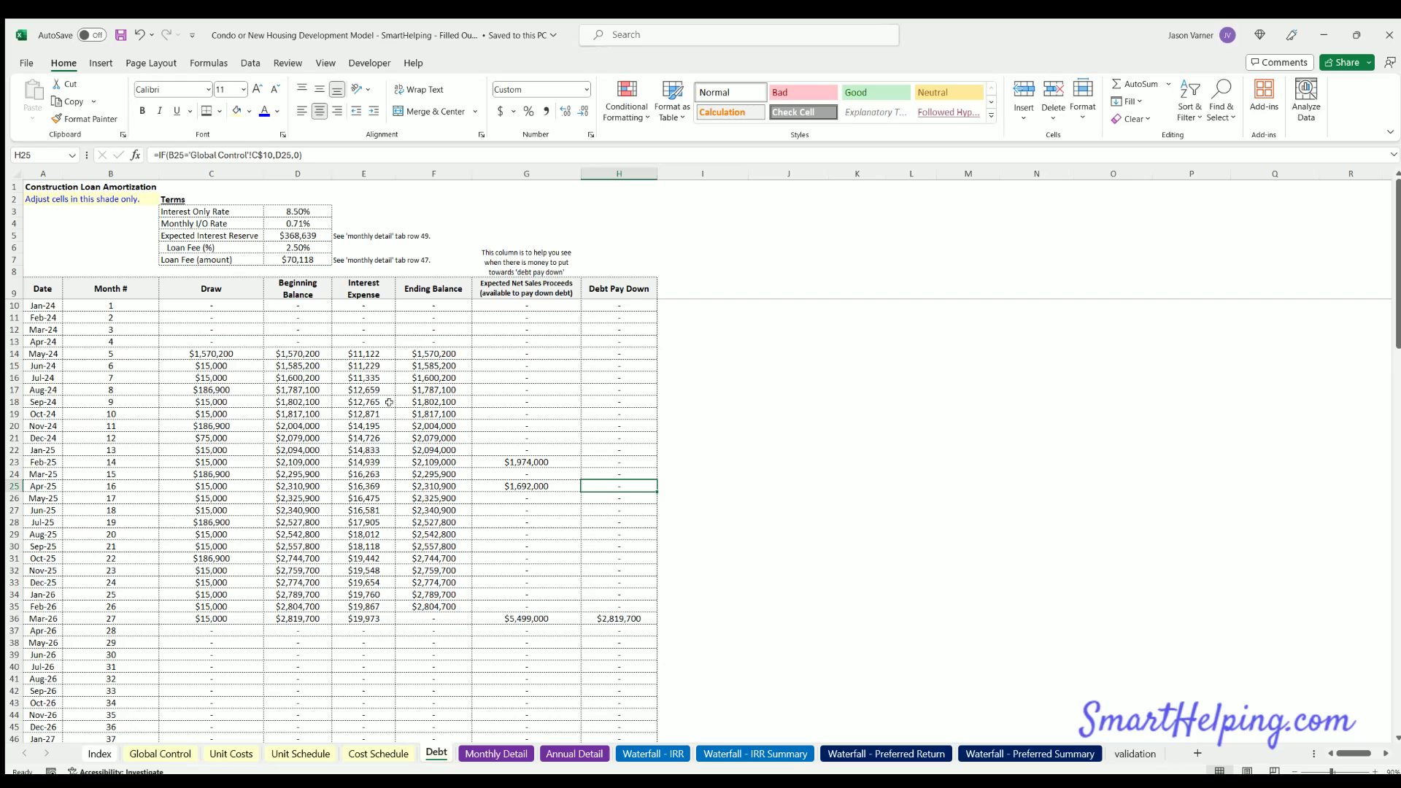
left_click(364, 350)
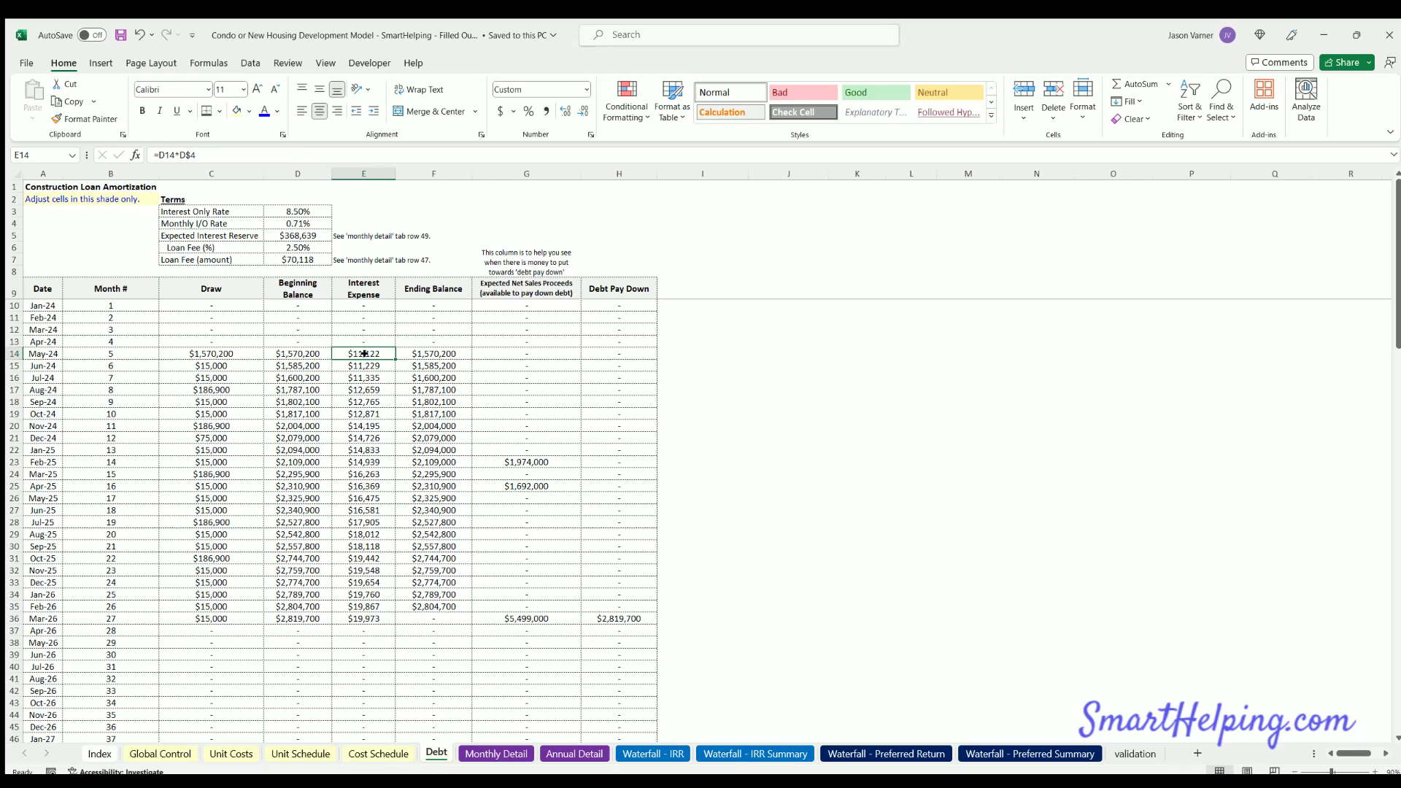
left_click_drag(364, 353, 364, 715)
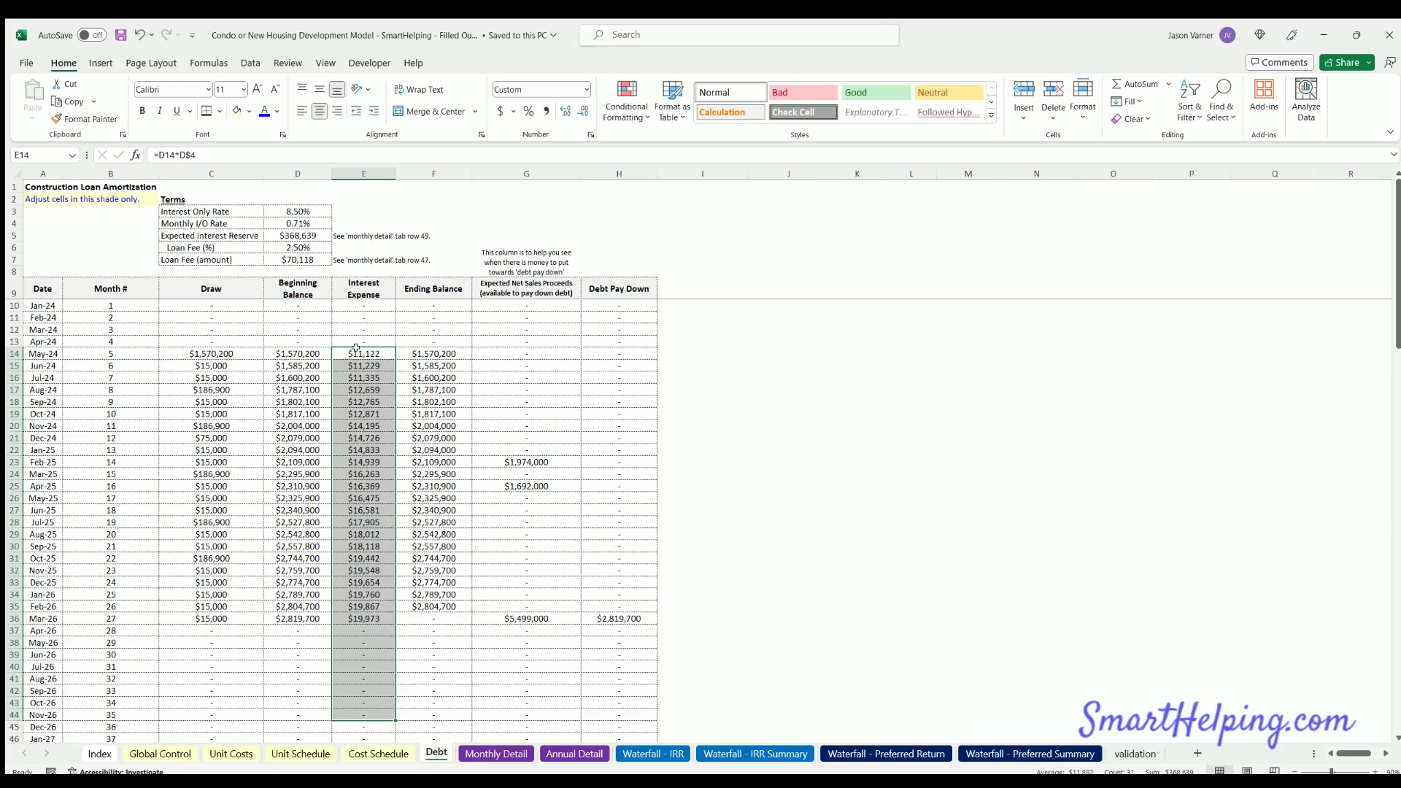
left_click_drag(357, 357, 361, 631)
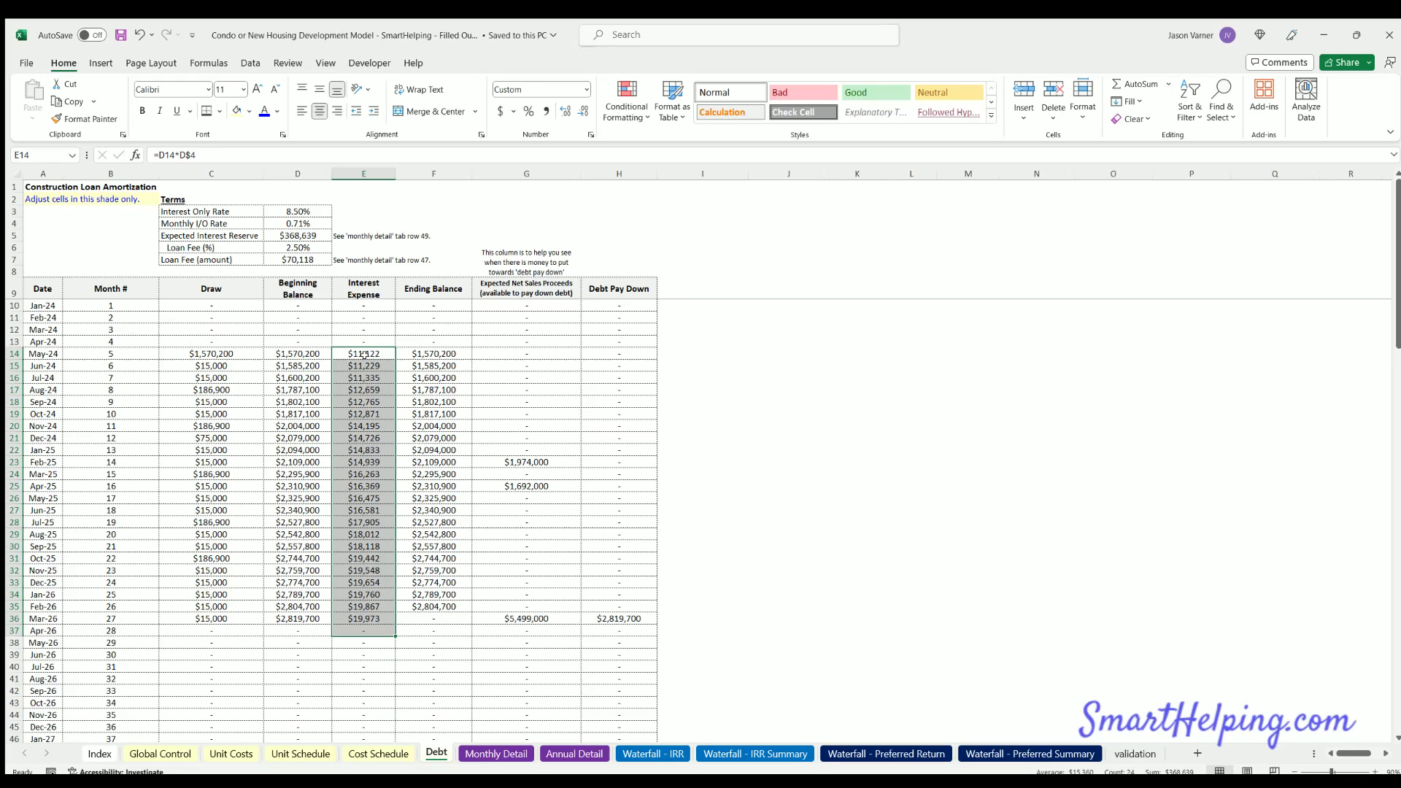
Set the Global Control interest reserve requirement (C12) to No
left_click(162, 752)
left_click(128, 313)
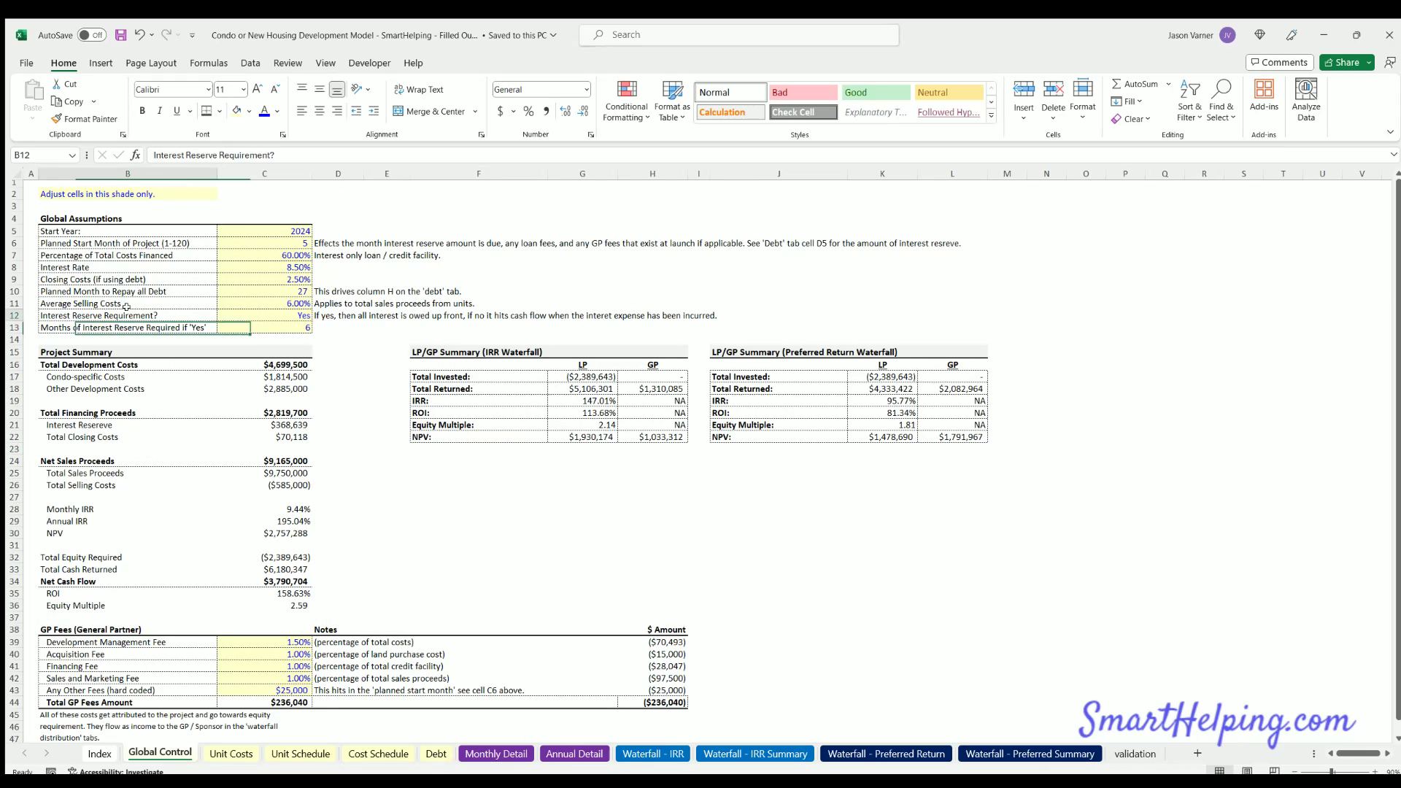
key("Right")
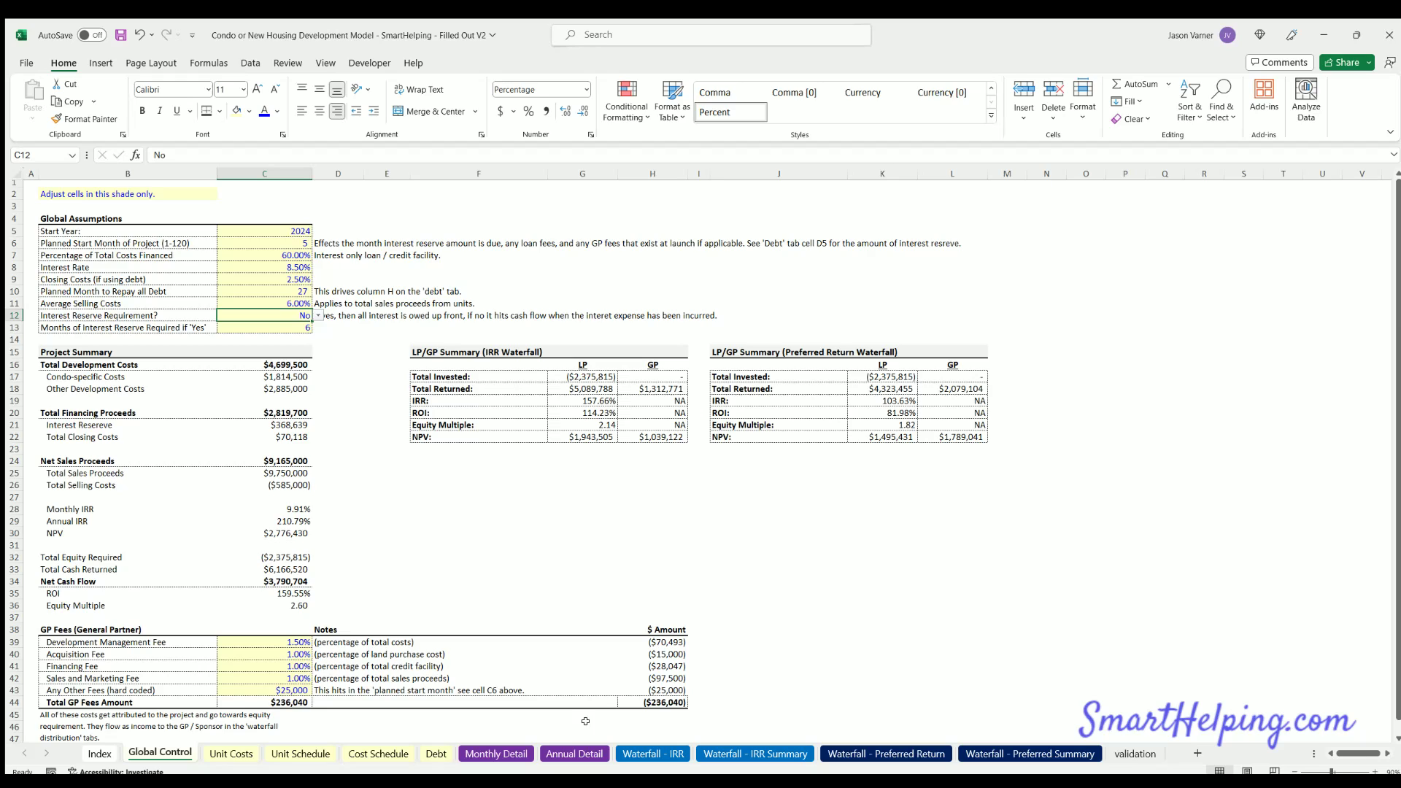
Inspect the Monthly Detail Interest Expense formulas for Jun-24 through Sep-24
left_click(496, 752)
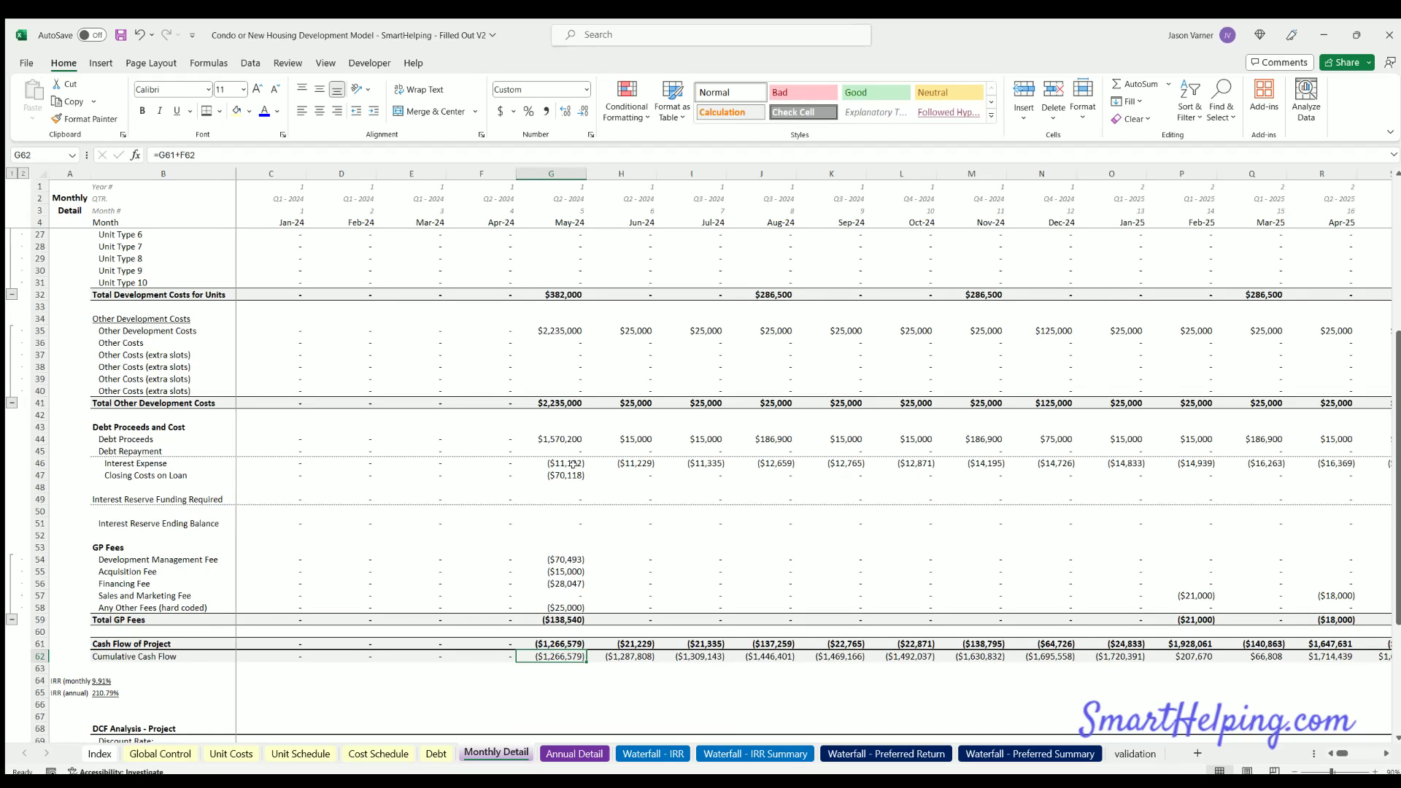
left_click(571, 476)
left_click(573, 464)
left_click(635, 463)
left_click(693, 463)
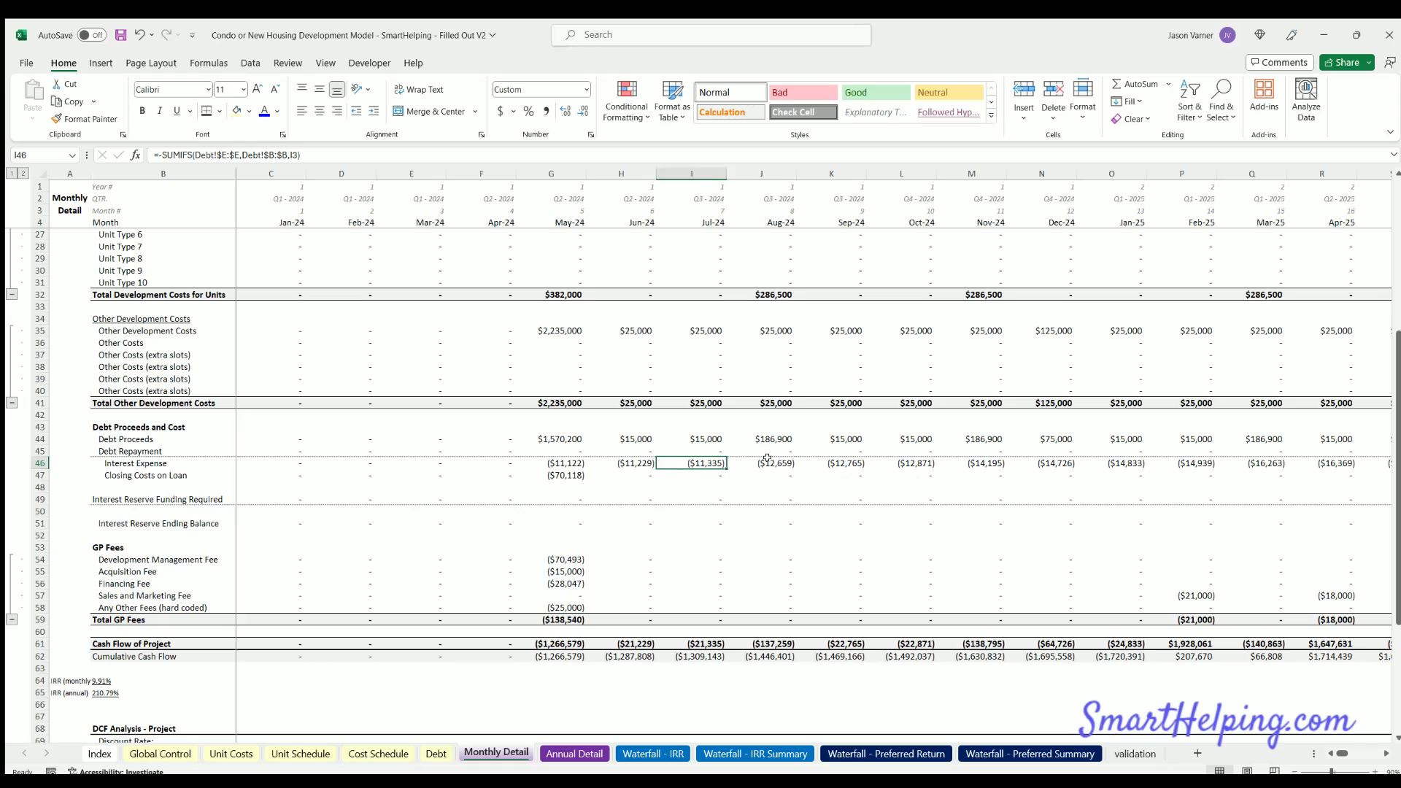
left_click(767, 462)
left_click(831, 460)
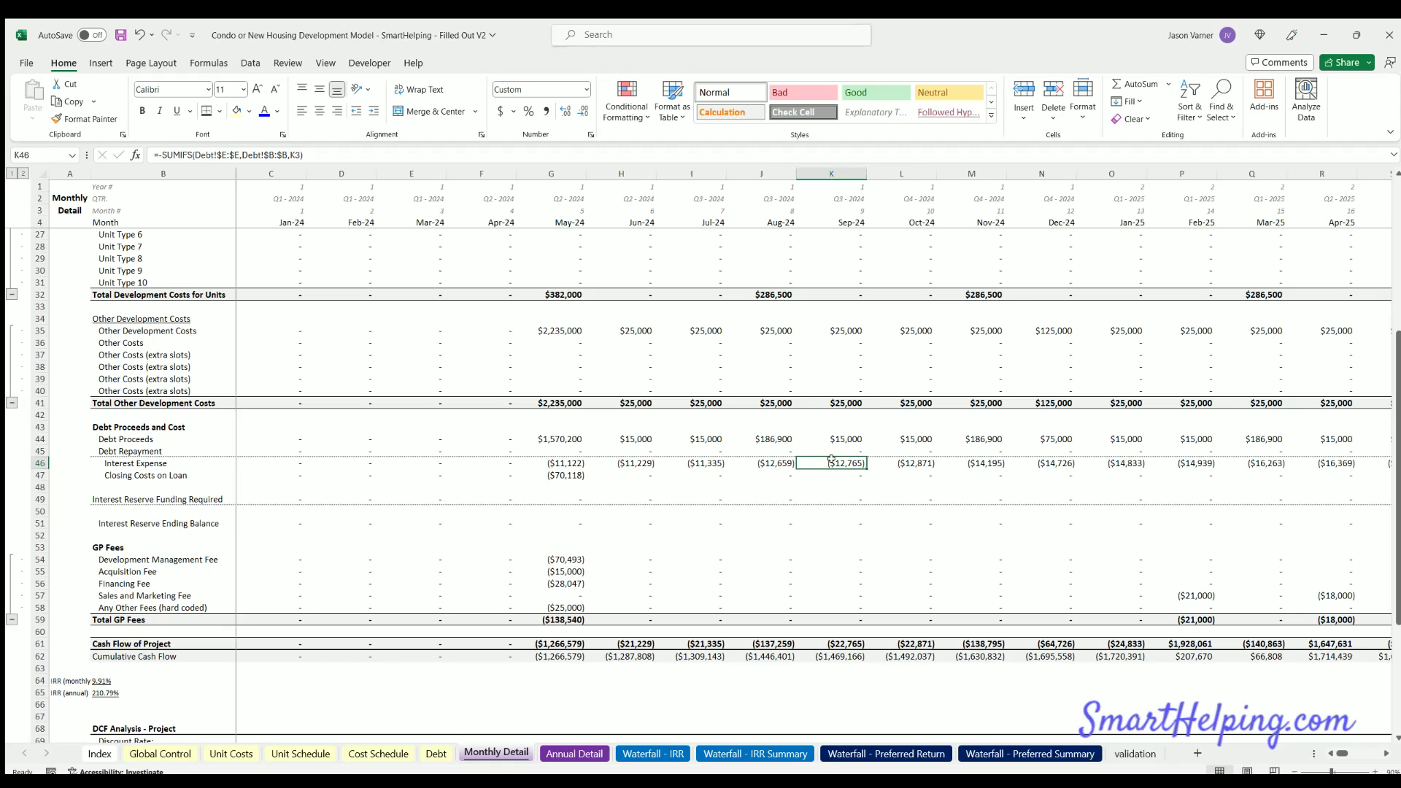
Compare the Aug-24 to Oct-24 interest expense formulas and step through each month from Jun-24
left_click(774, 462)
left_click(828, 460)
left_click(905, 457)
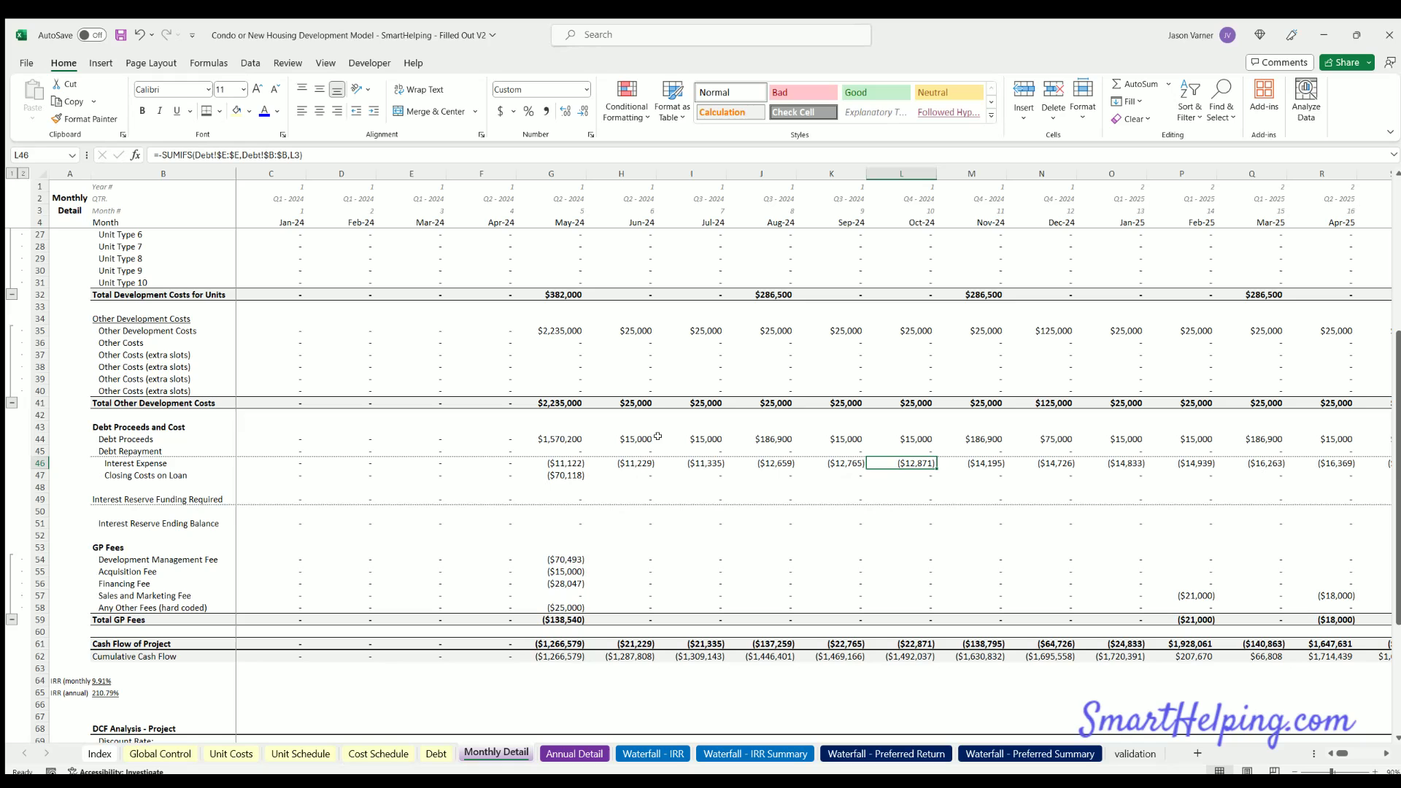
left_click(637, 462)
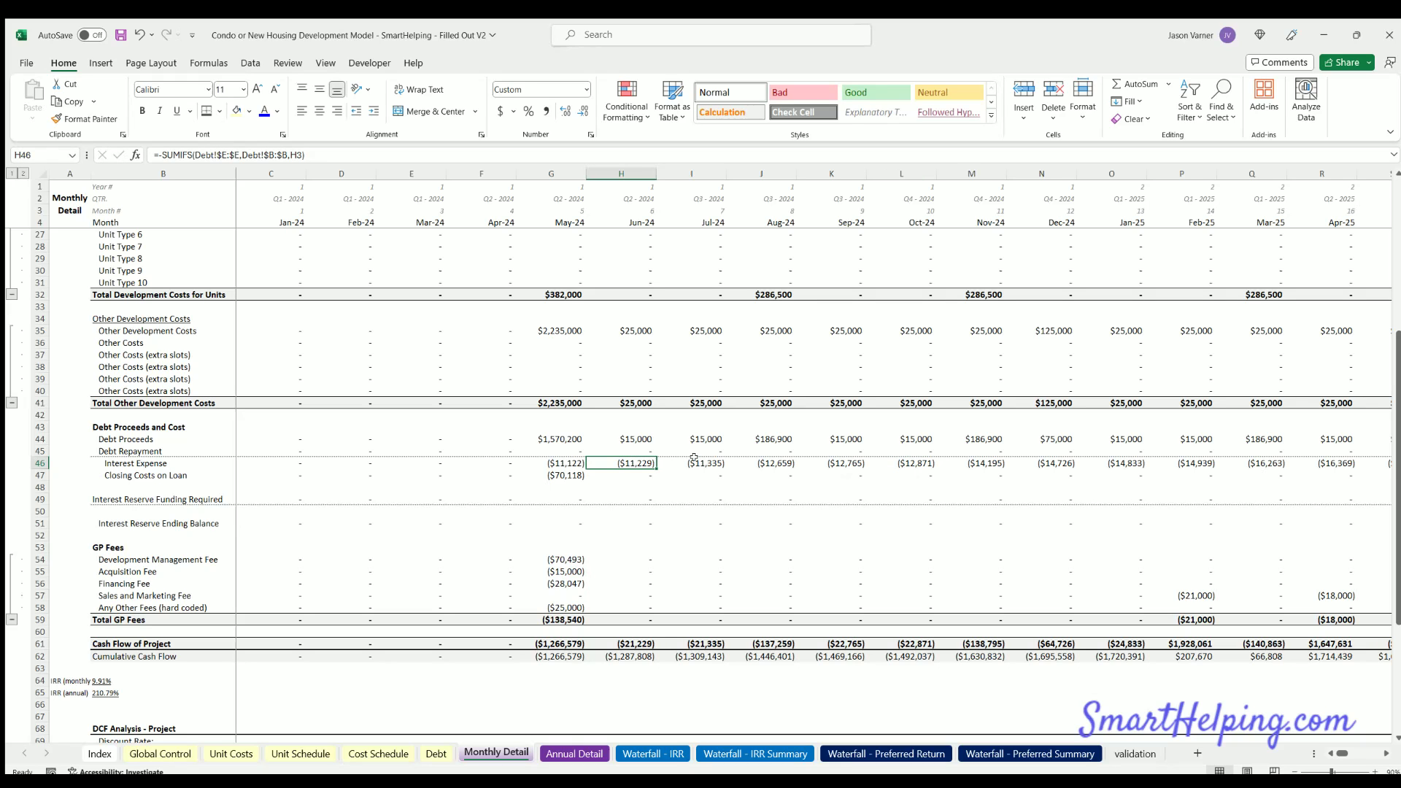
key("Right")
key("Right")
key("Right")
key("Right")
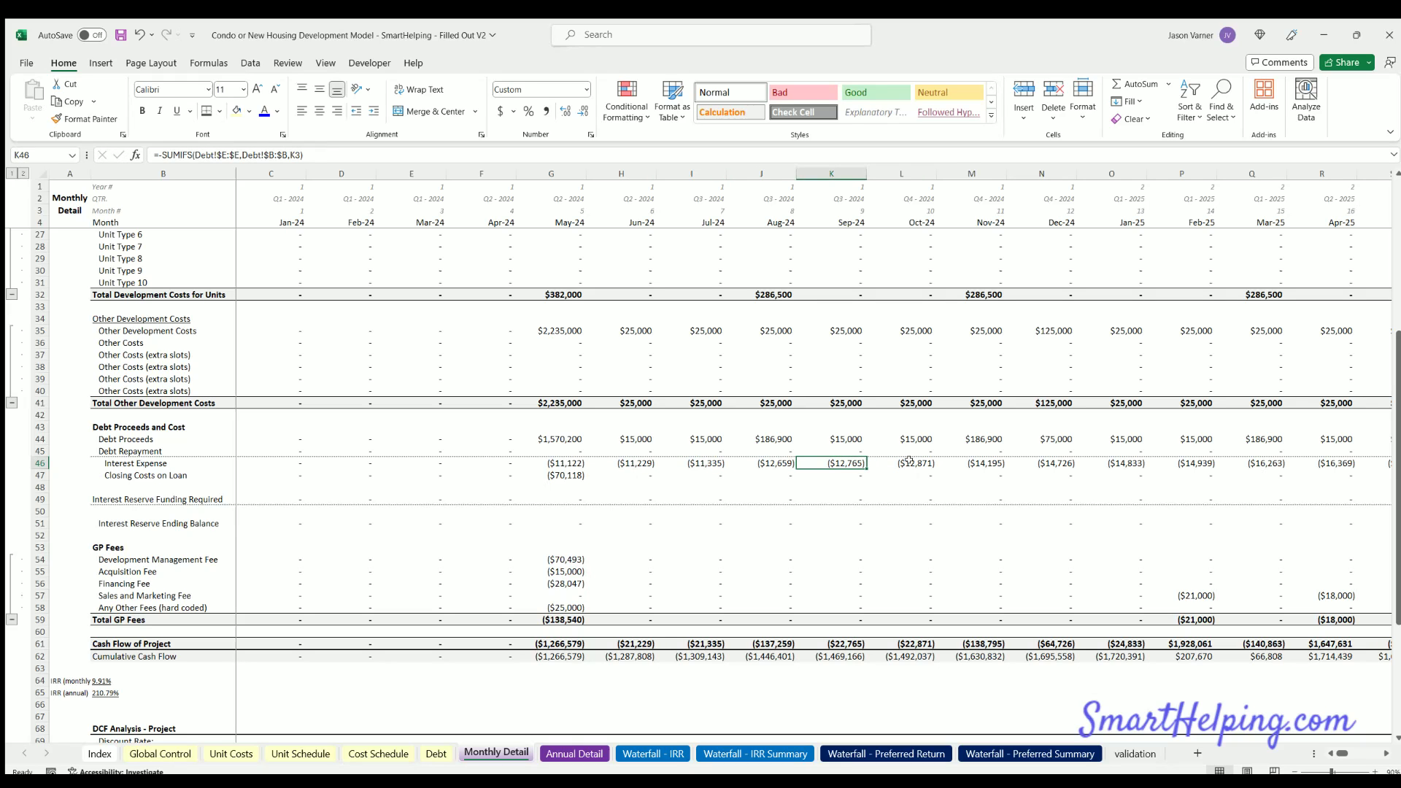
scroll(828, 506, "down", 7)
scroll(861, 445, "up", 7)
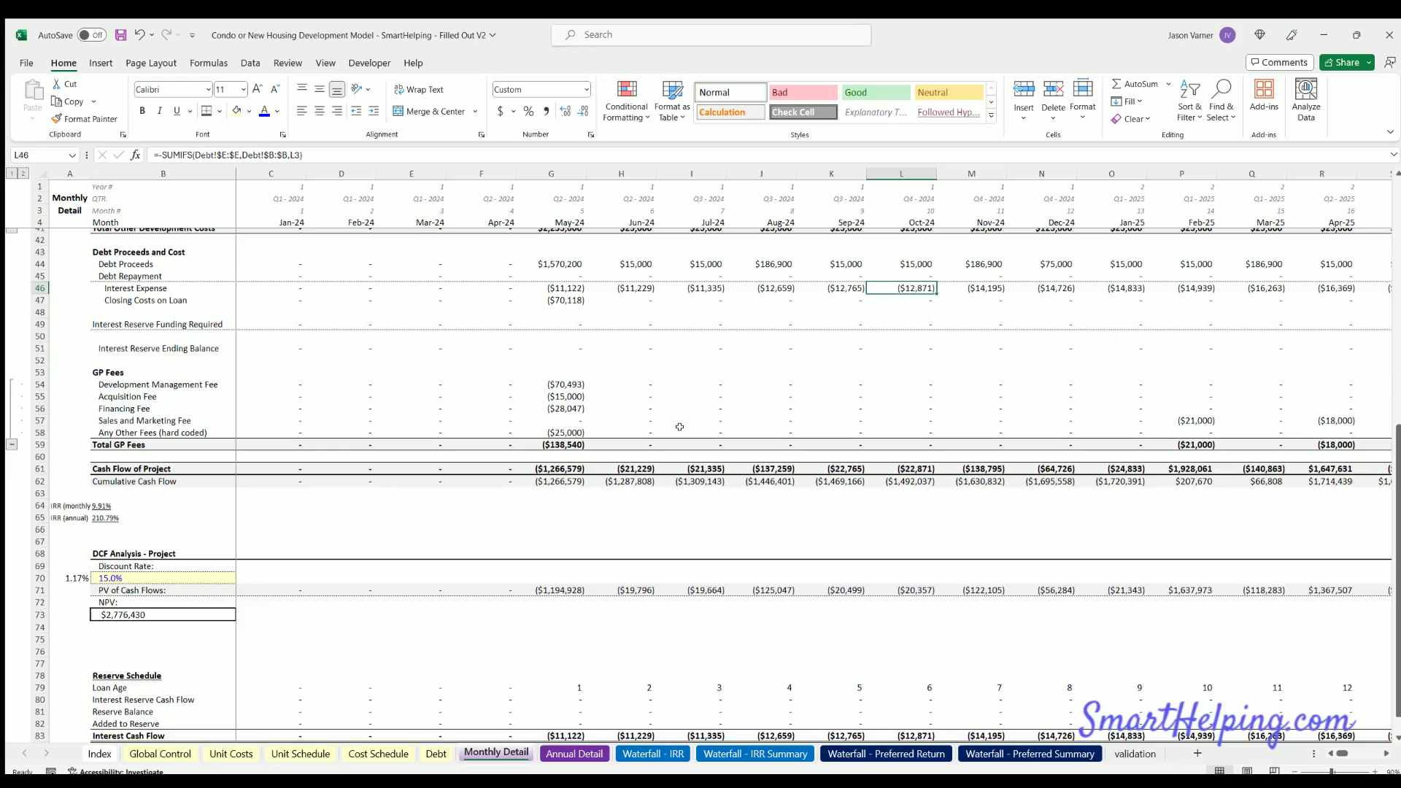
left_click(147, 753)
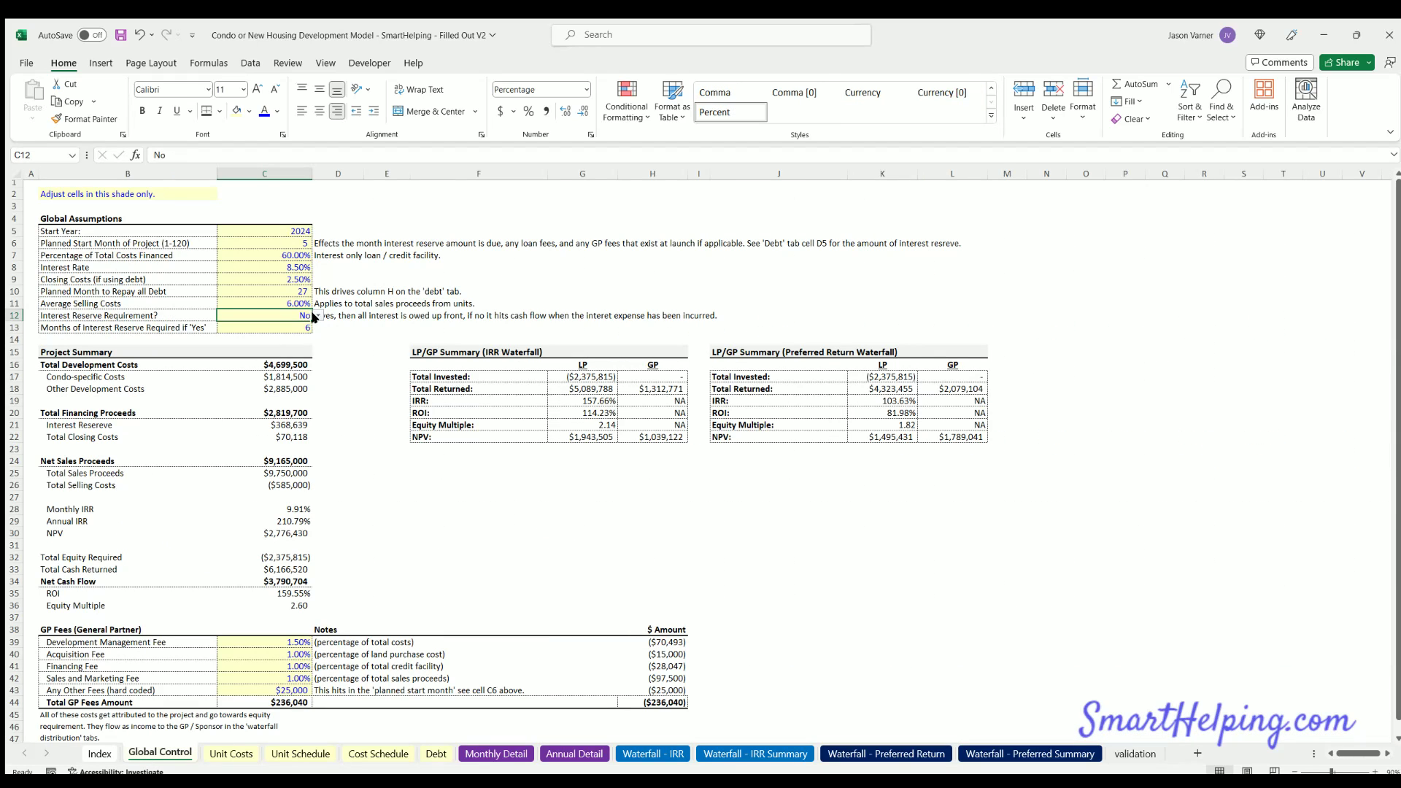
Set the interest reserve requirement back to Yes and check the months of reserve required
key("alt+Down")
key("Up")
key("Return")
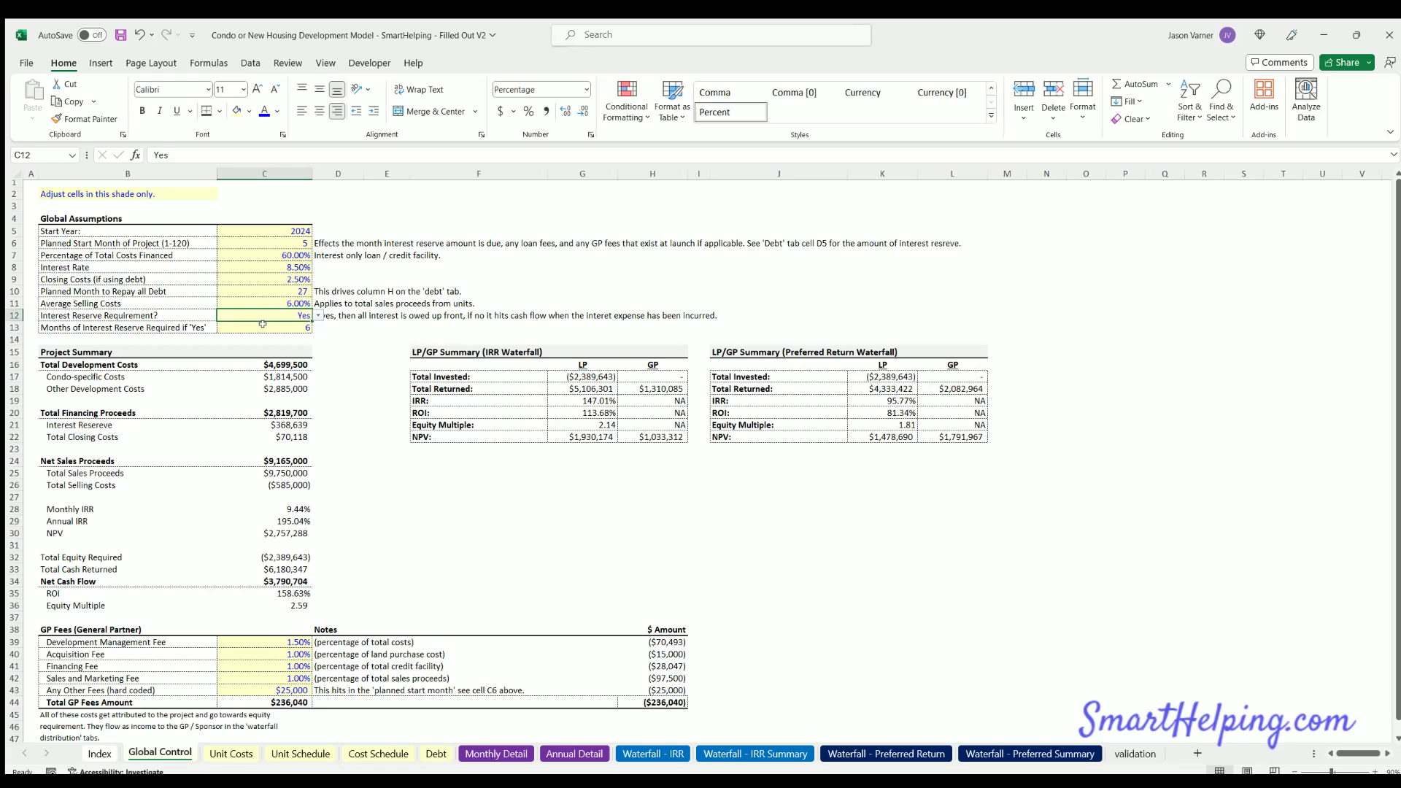
left_click(261, 326)
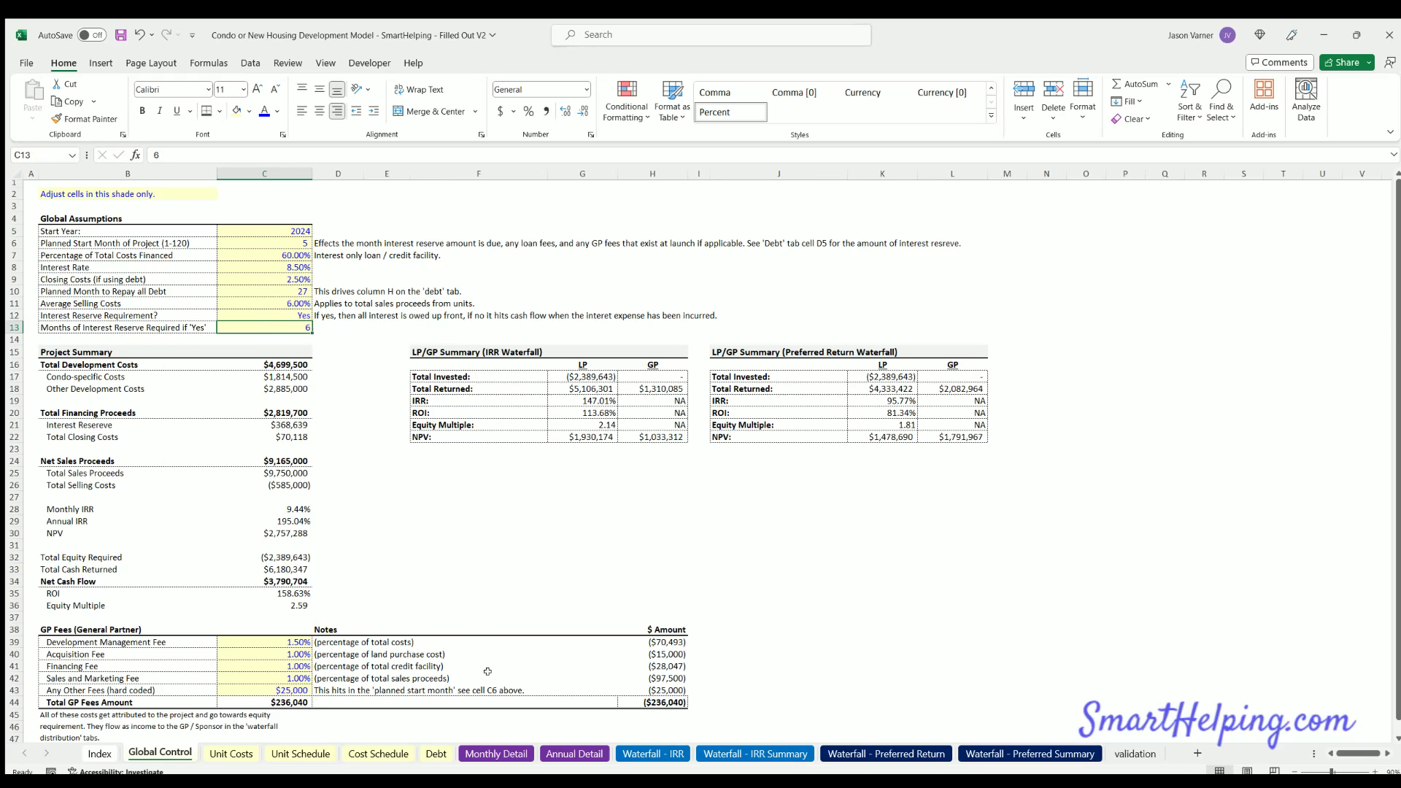
On Monthly Detail, inspect the interest reserve ending balance and reserve cash flow formulas
left_click(496, 754)
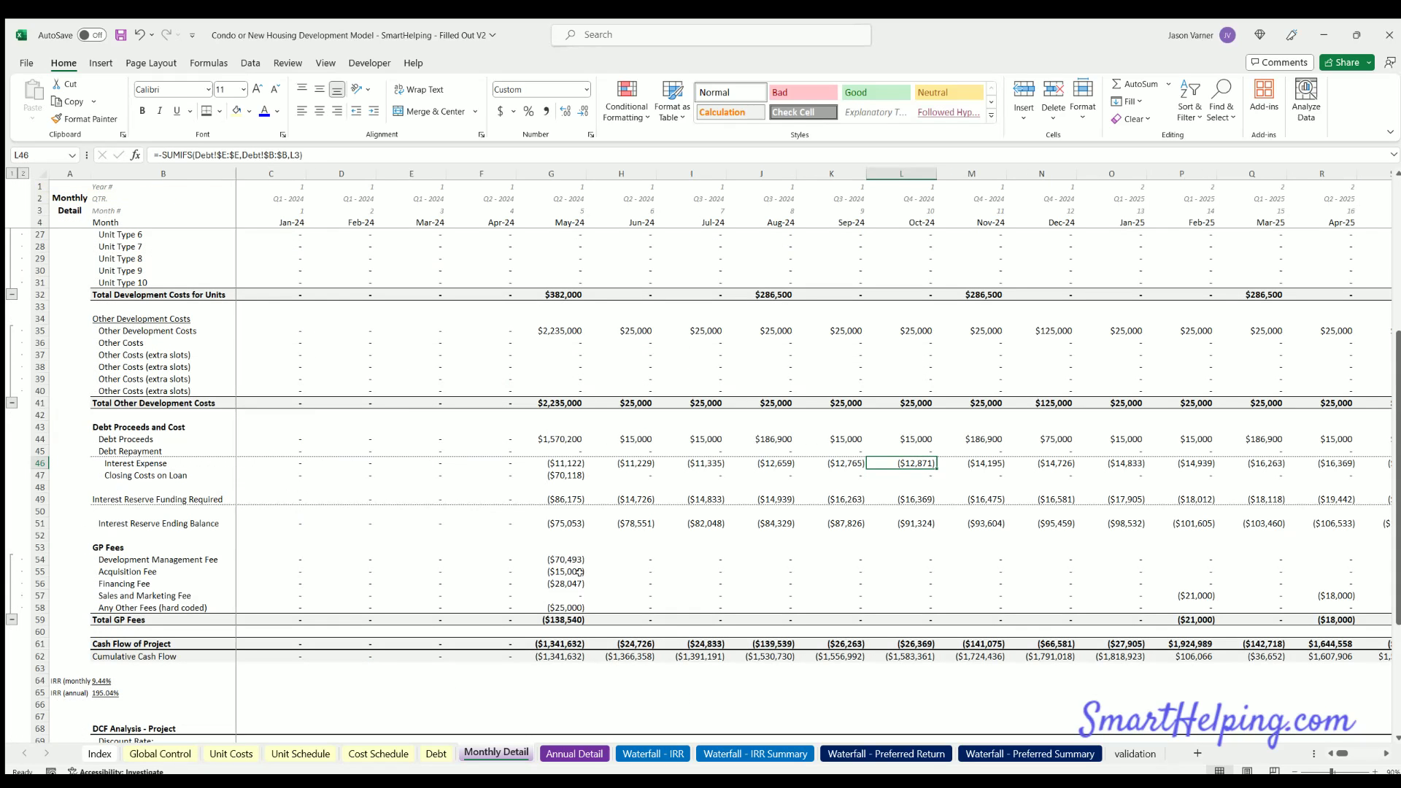
left_click(563, 518)
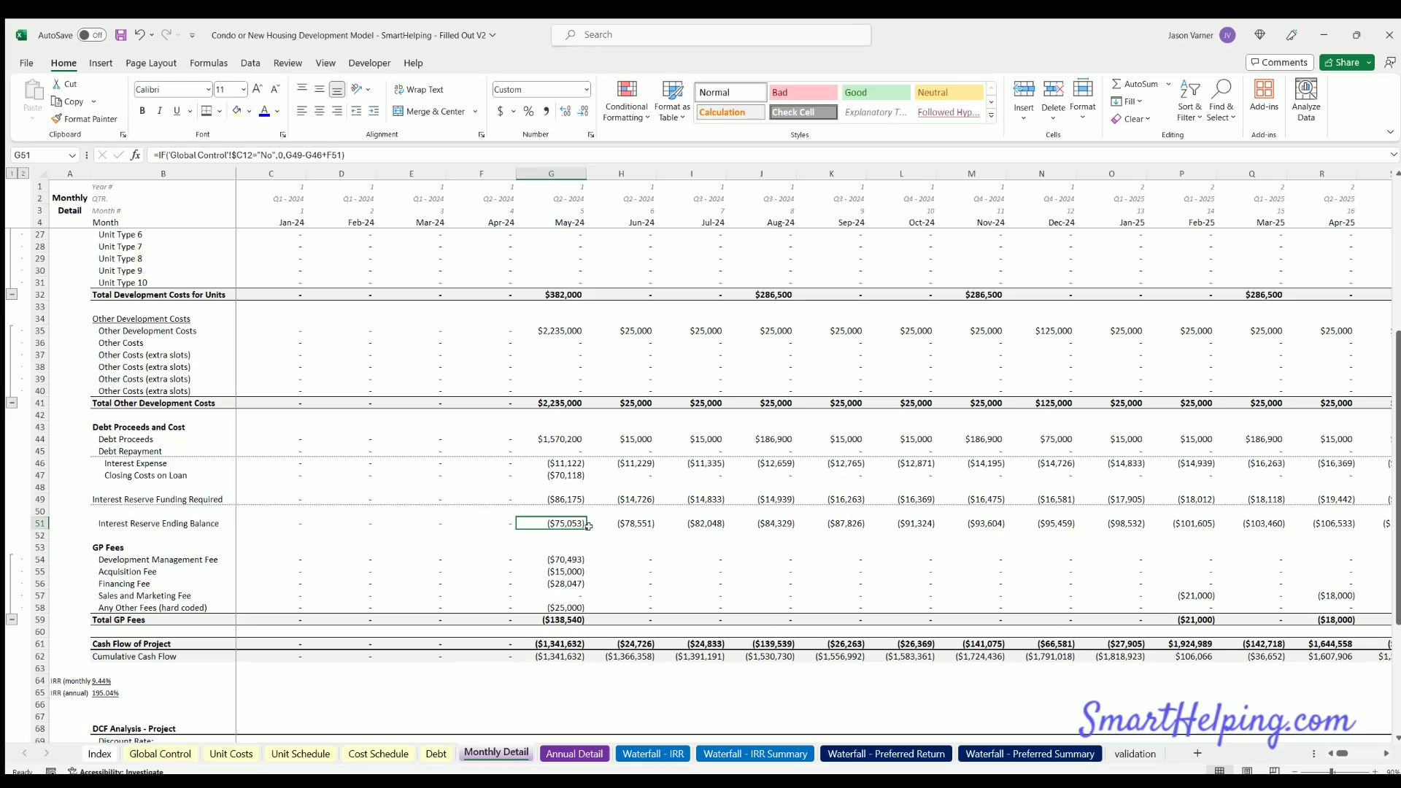
scroll(541, 632, "down", 4)
scroll(542, 632, "down", 4)
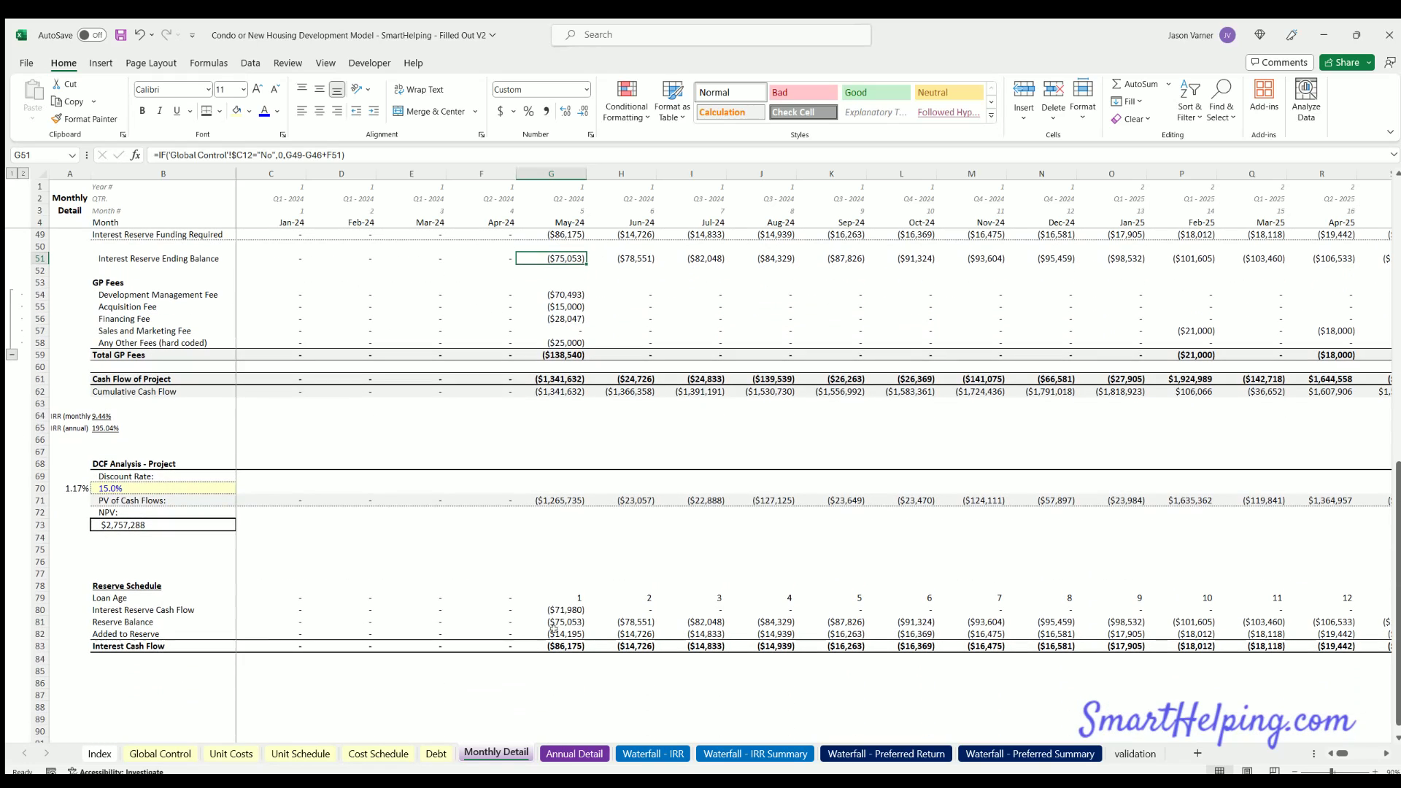
left_click(541, 608)
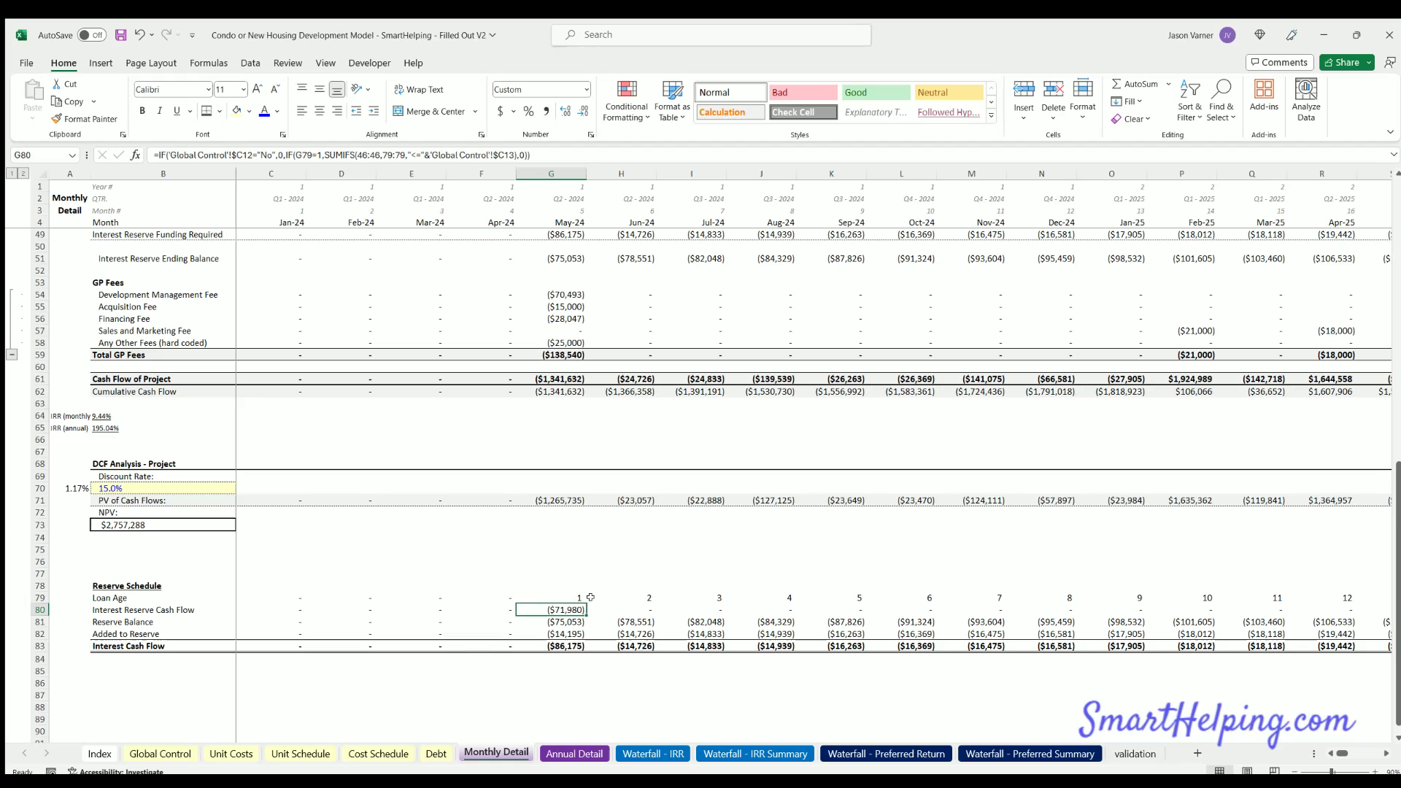
Flip through Debt, Unit Costs, Unit Schedule, Debt and Cost Schedule, ending on Monthly Detail's reserve schedule
left_click(436, 753)
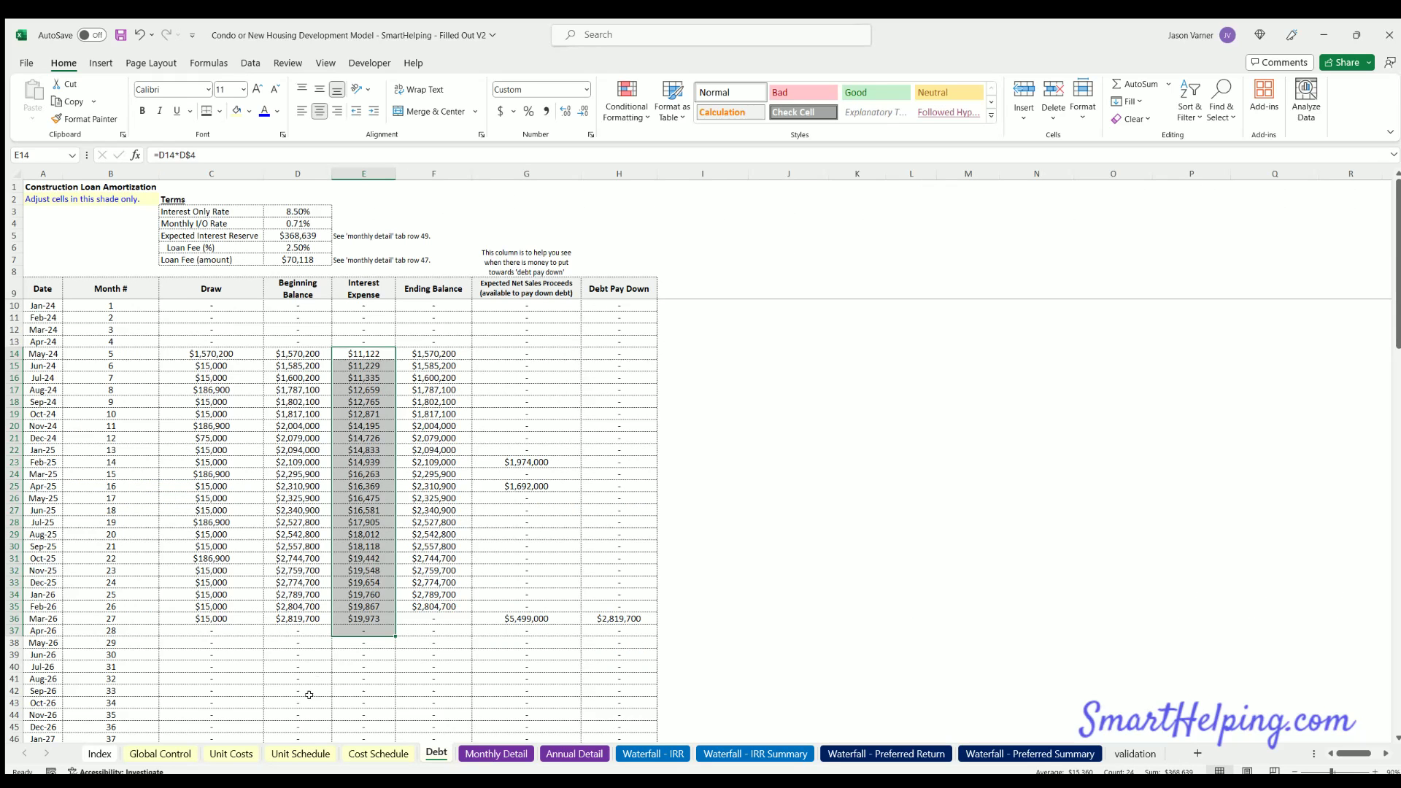
left_click(235, 754)
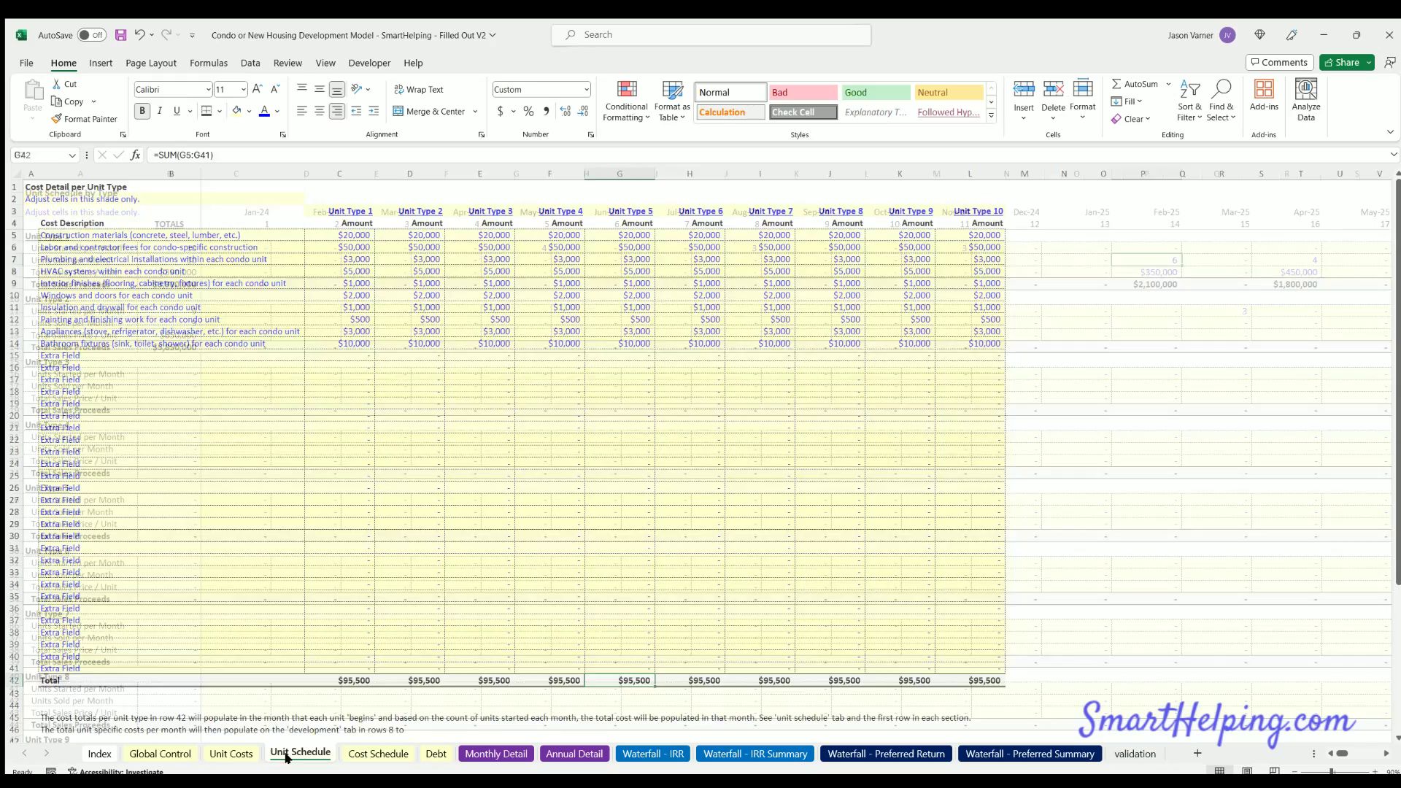
left_click(283, 753)
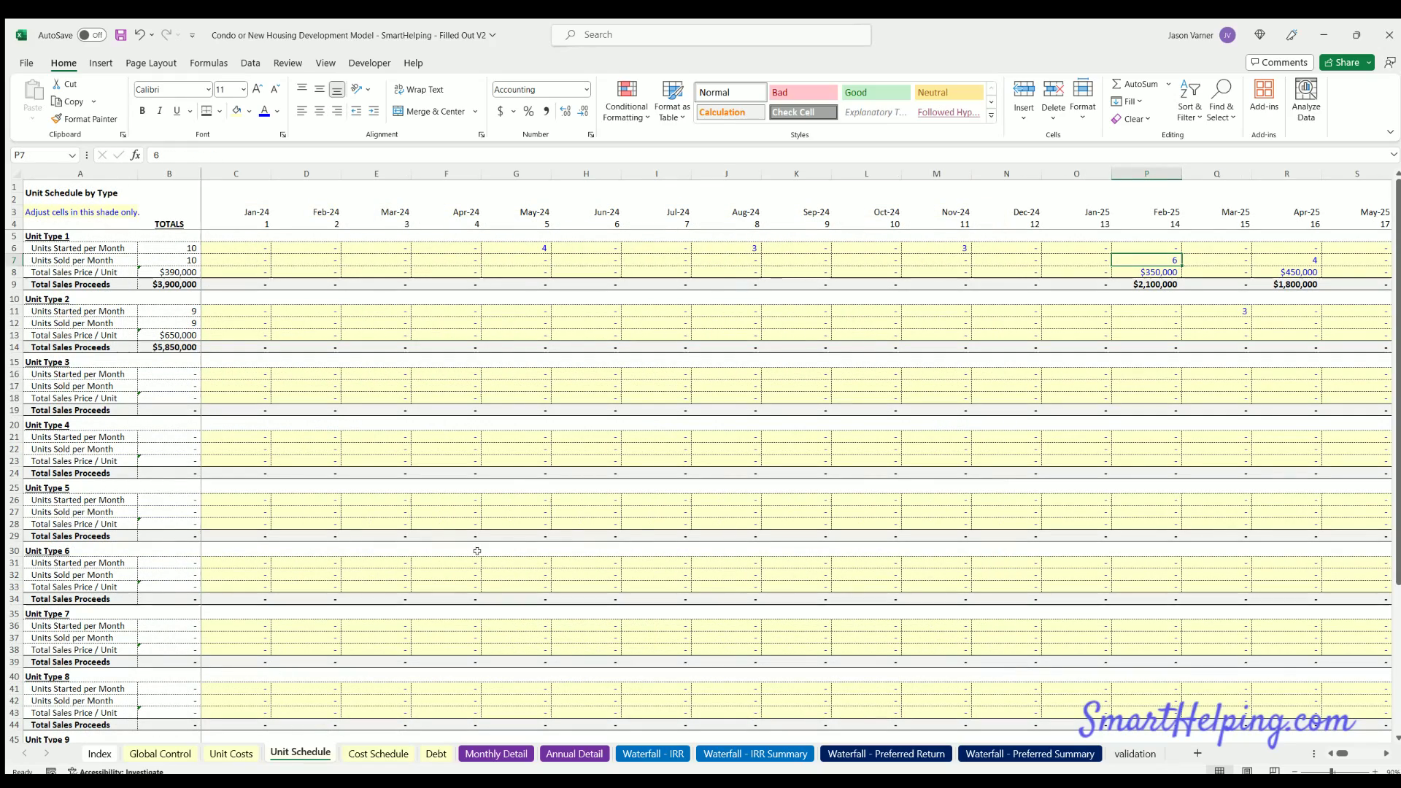
left_click(421, 755)
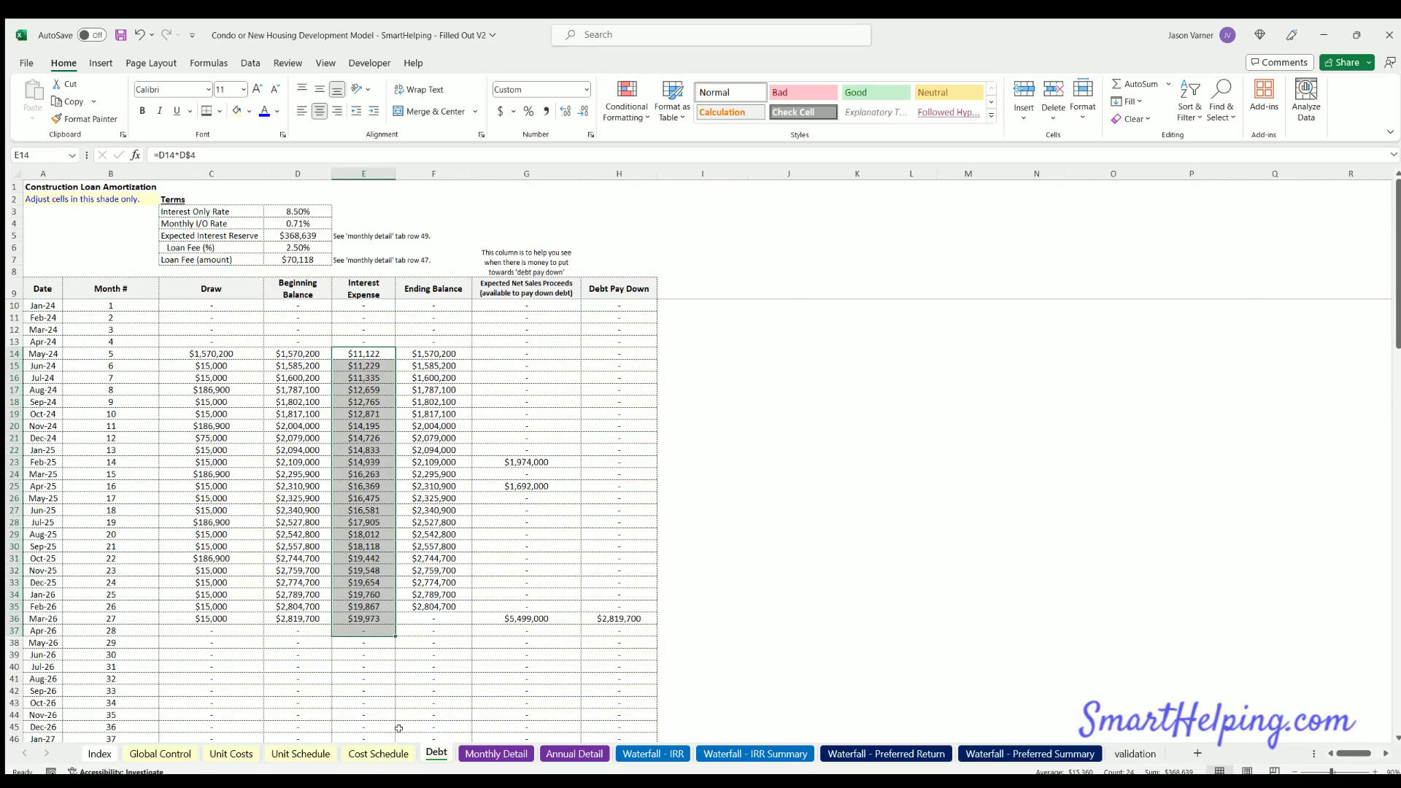
left_click(378, 753)
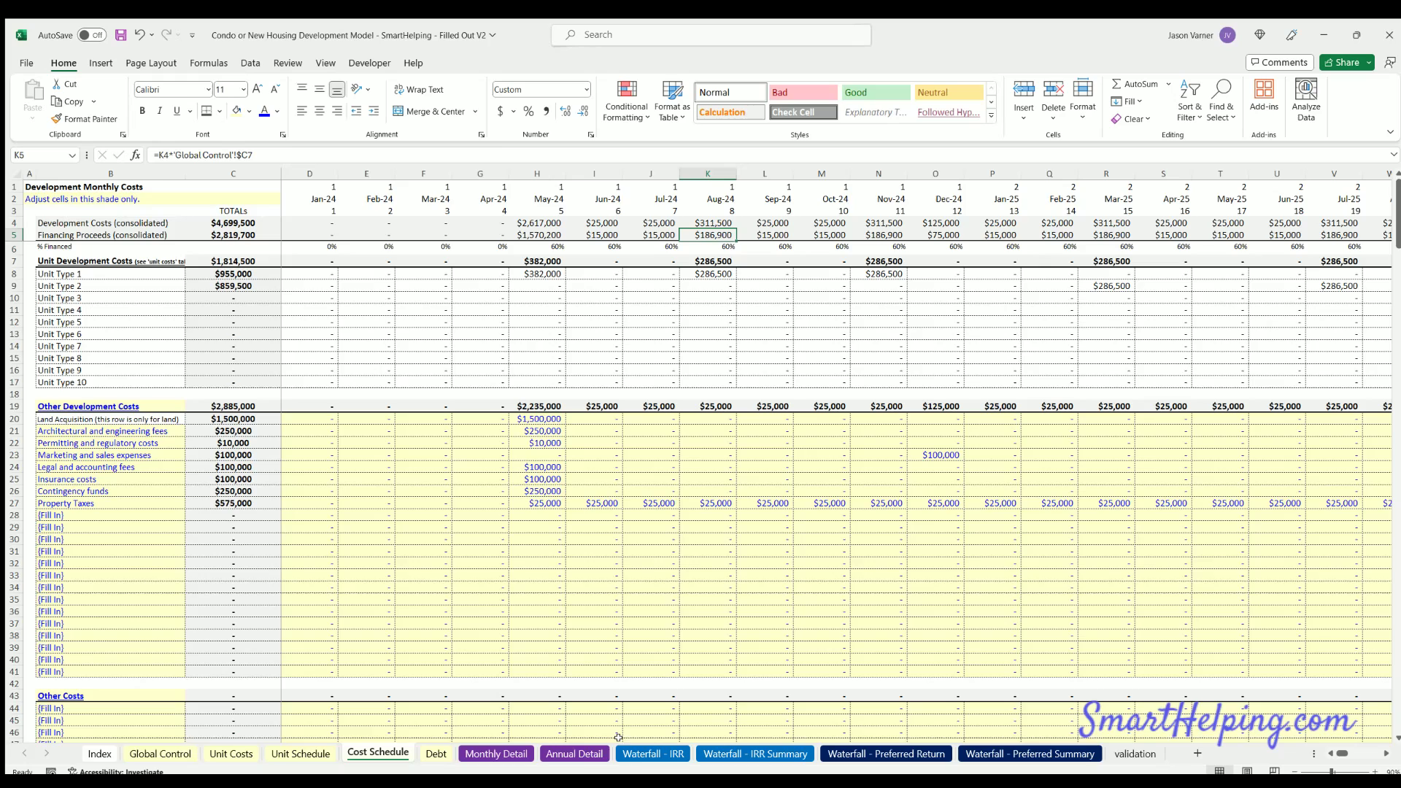
left_click(497, 753)
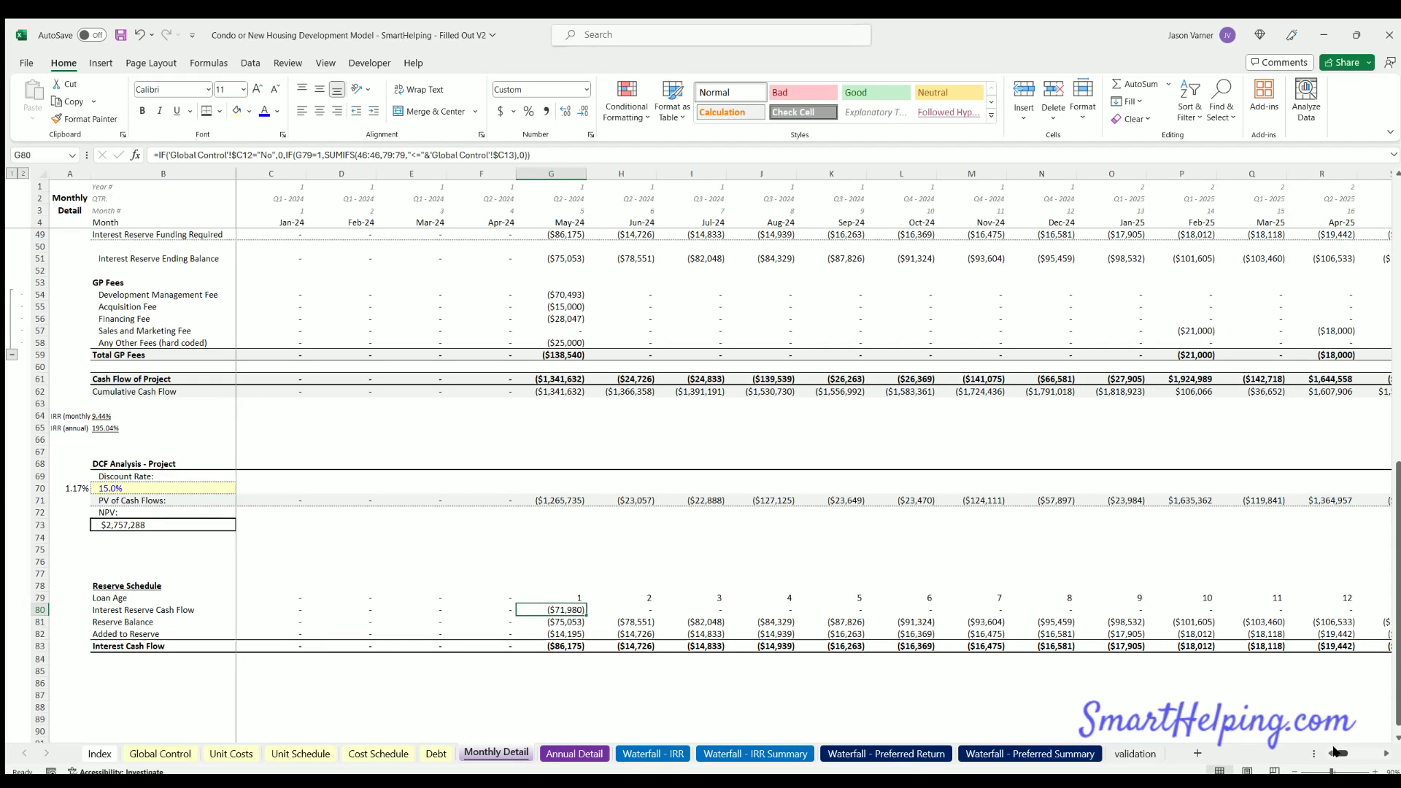
scroll(993, 680, "right", 5)
scroll(992, 679, "left", 5)
scroll(554, 364, "up", 4)
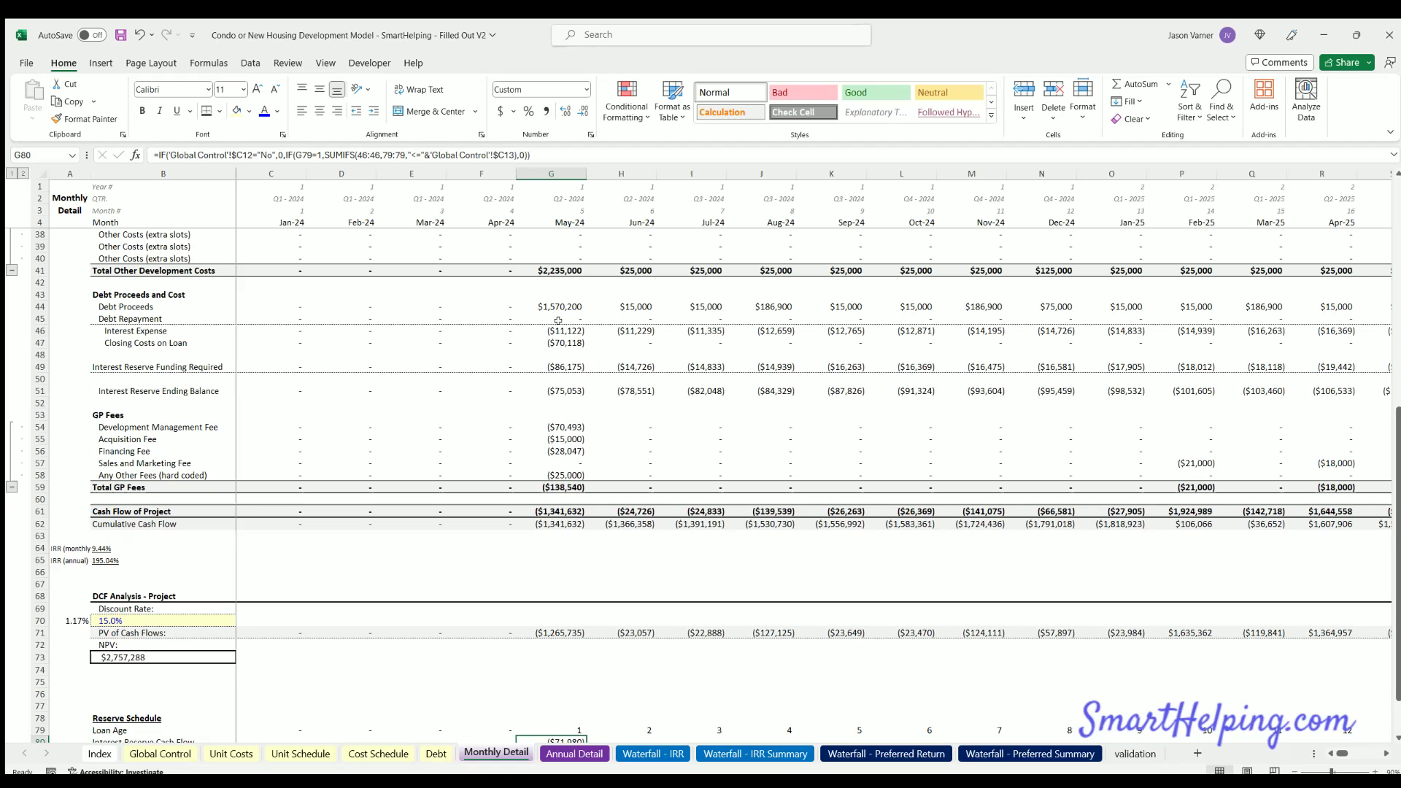
left_click(558, 330)
scroll(562, 330, "down", 4)
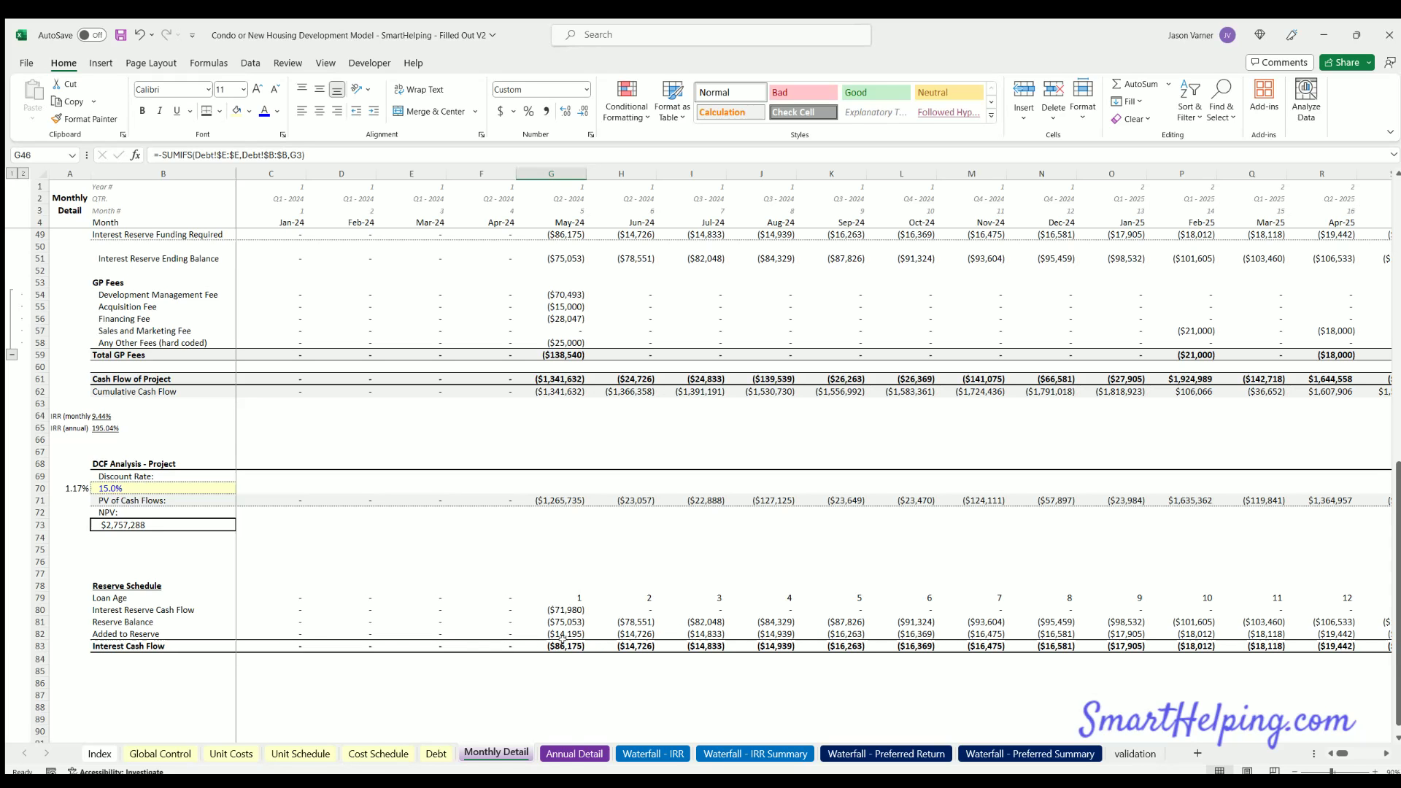
scroll(992, 653, "right", 5)
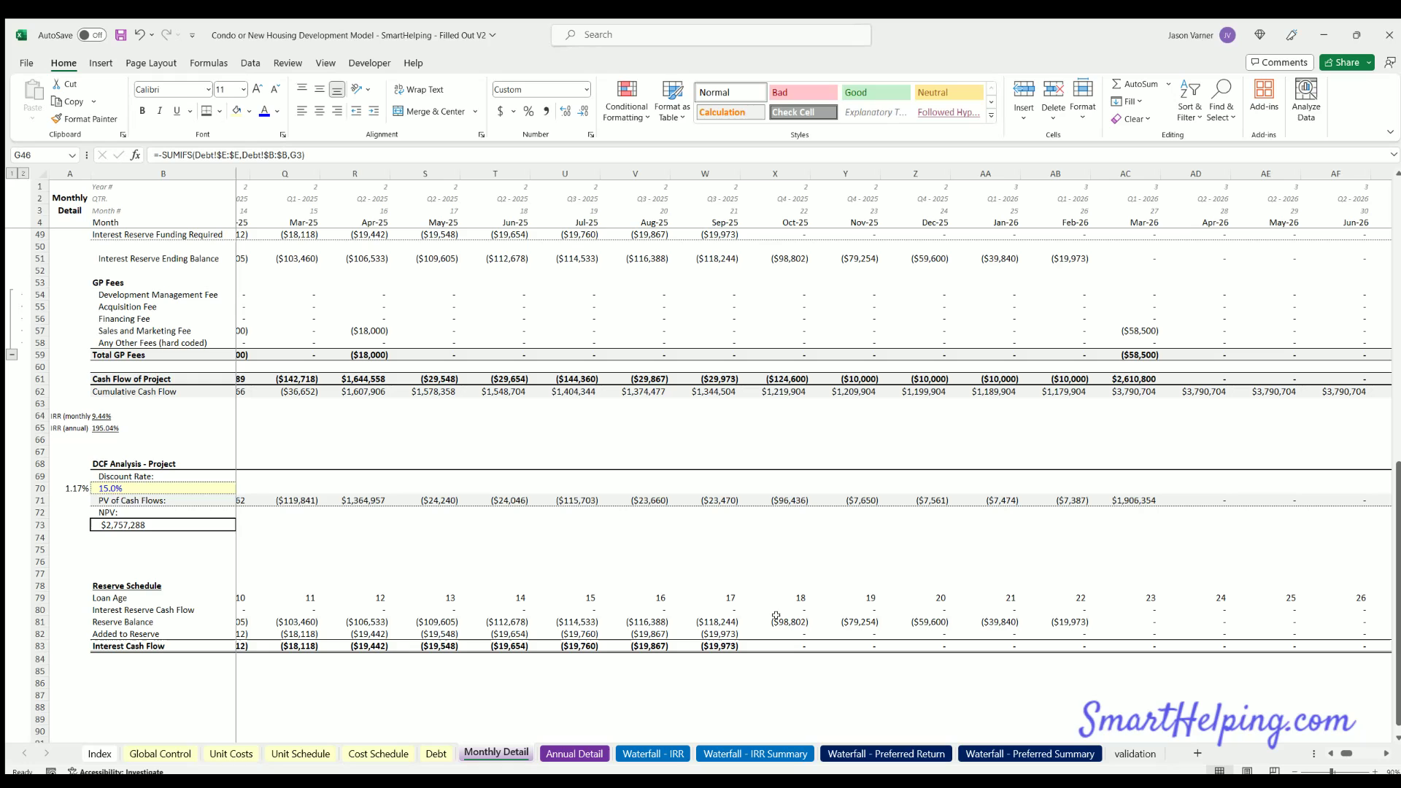
left_click(1116, 617)
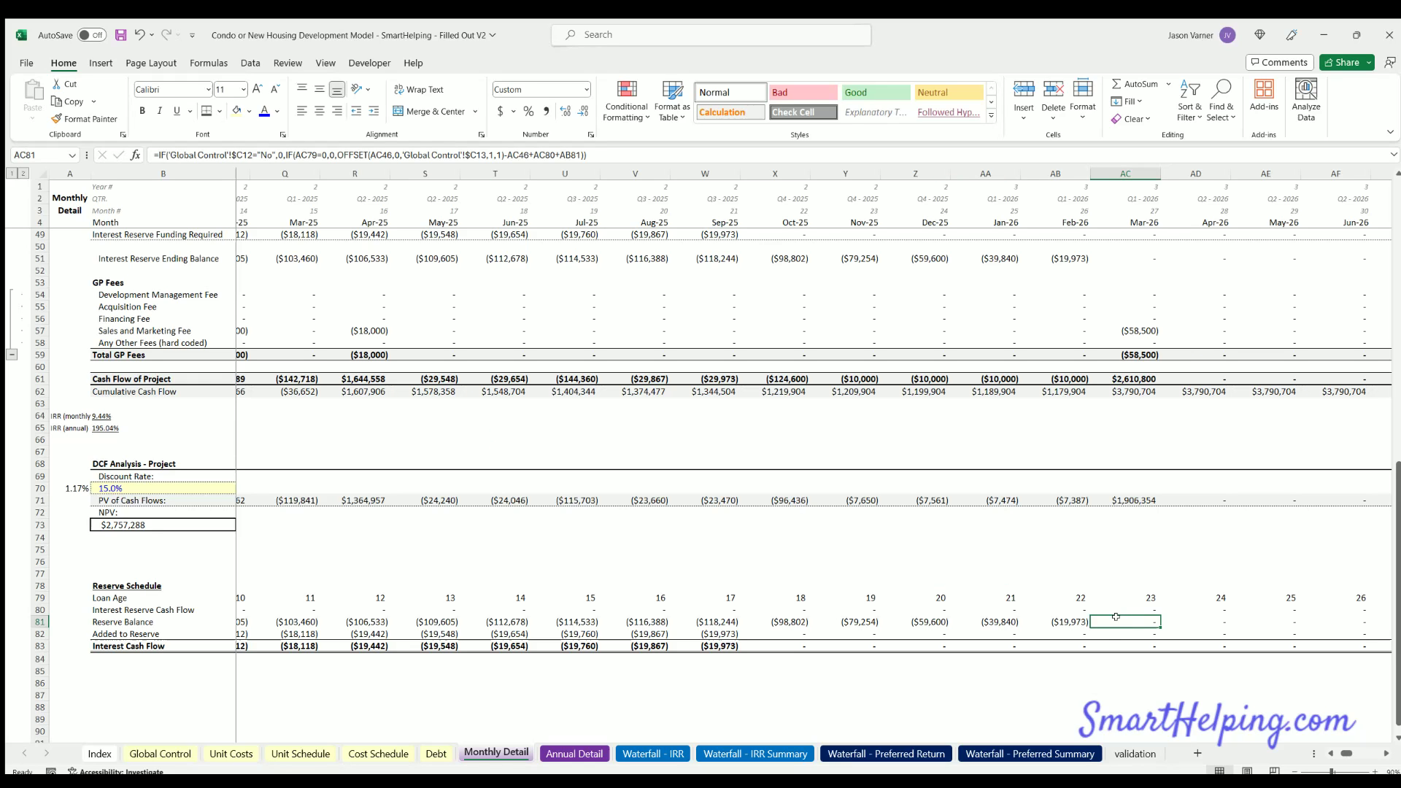
Review the smaller 5-month interest reserve on Monthly Detail, then view the Debt loan amortization
left_click(160, 754)
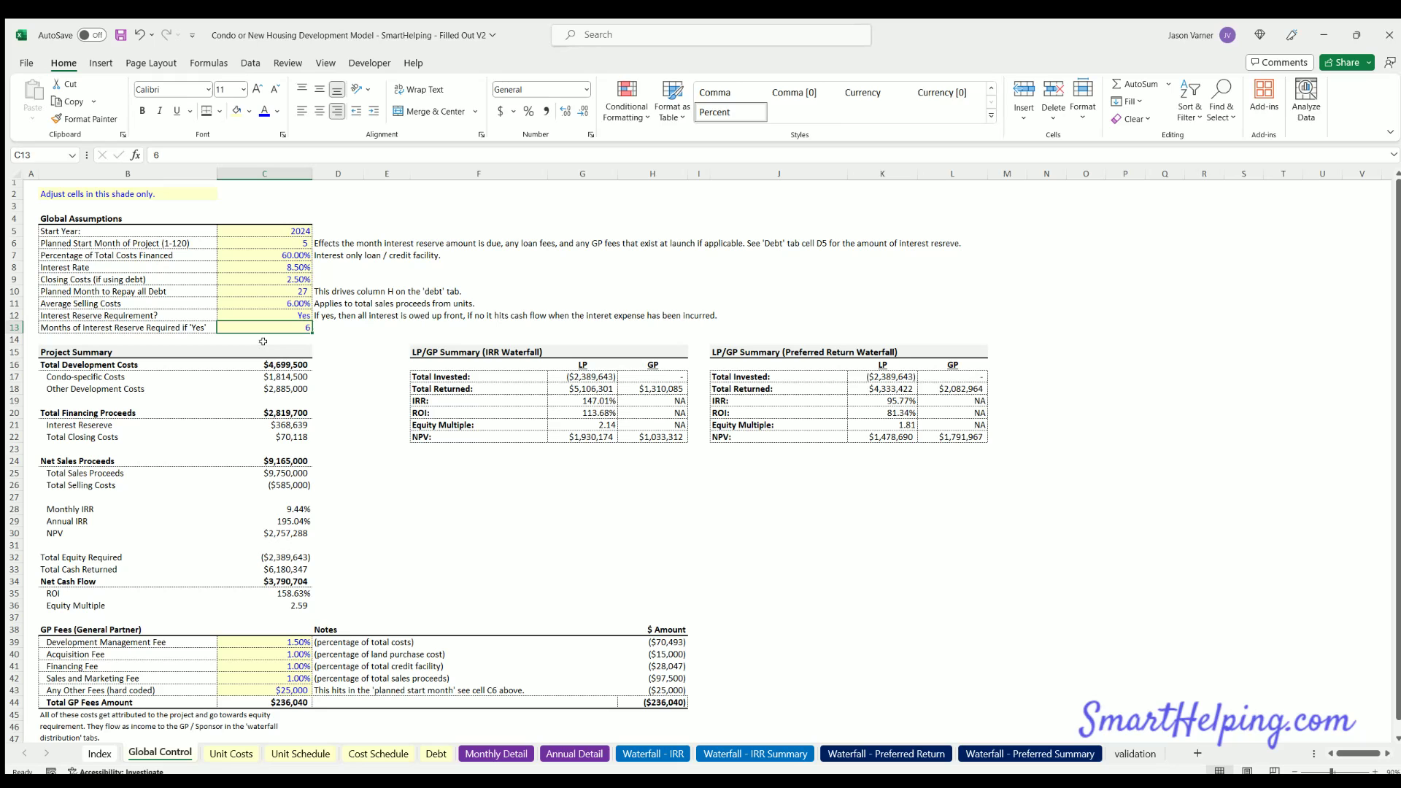
left_click(496, 753)
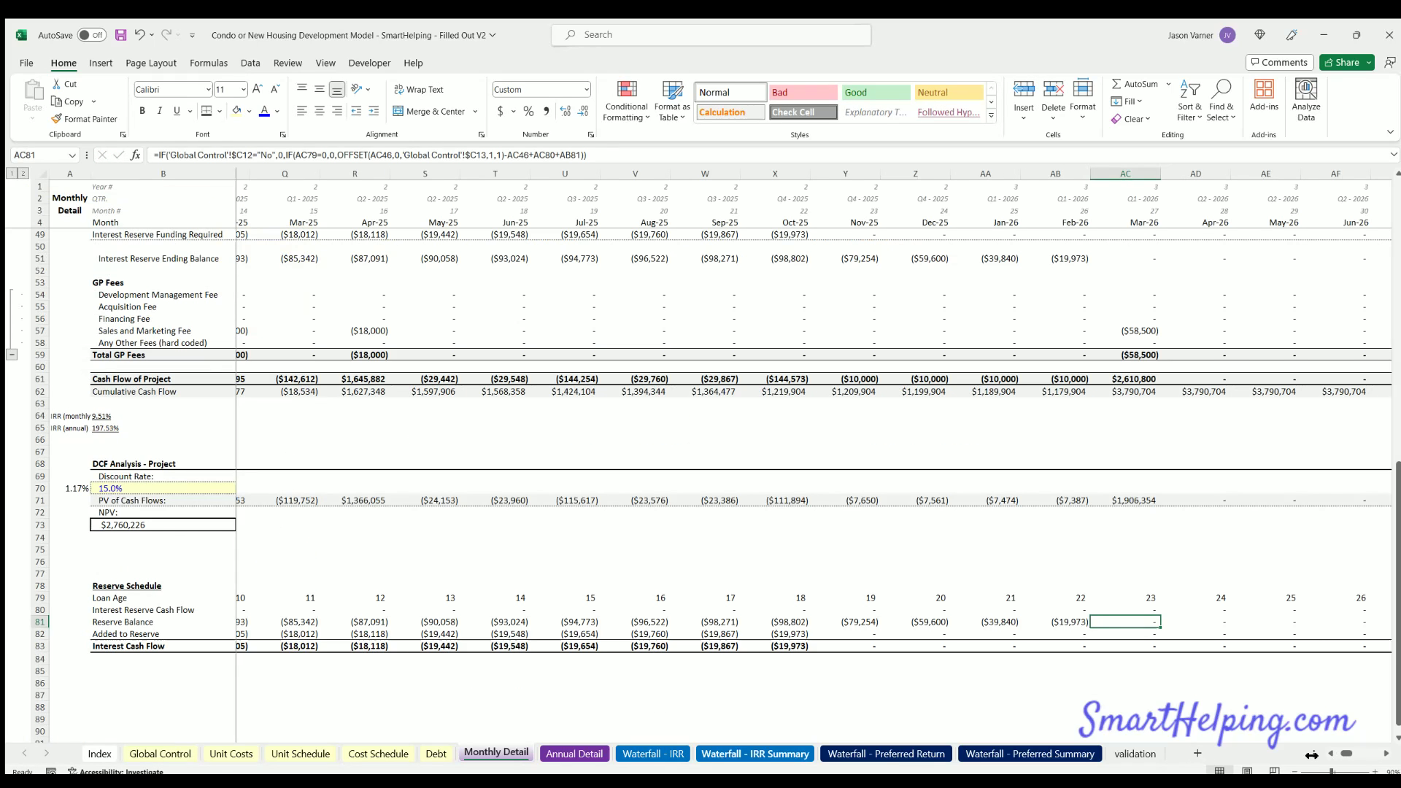
left_click_drag(1346, 754, 1337, 754)
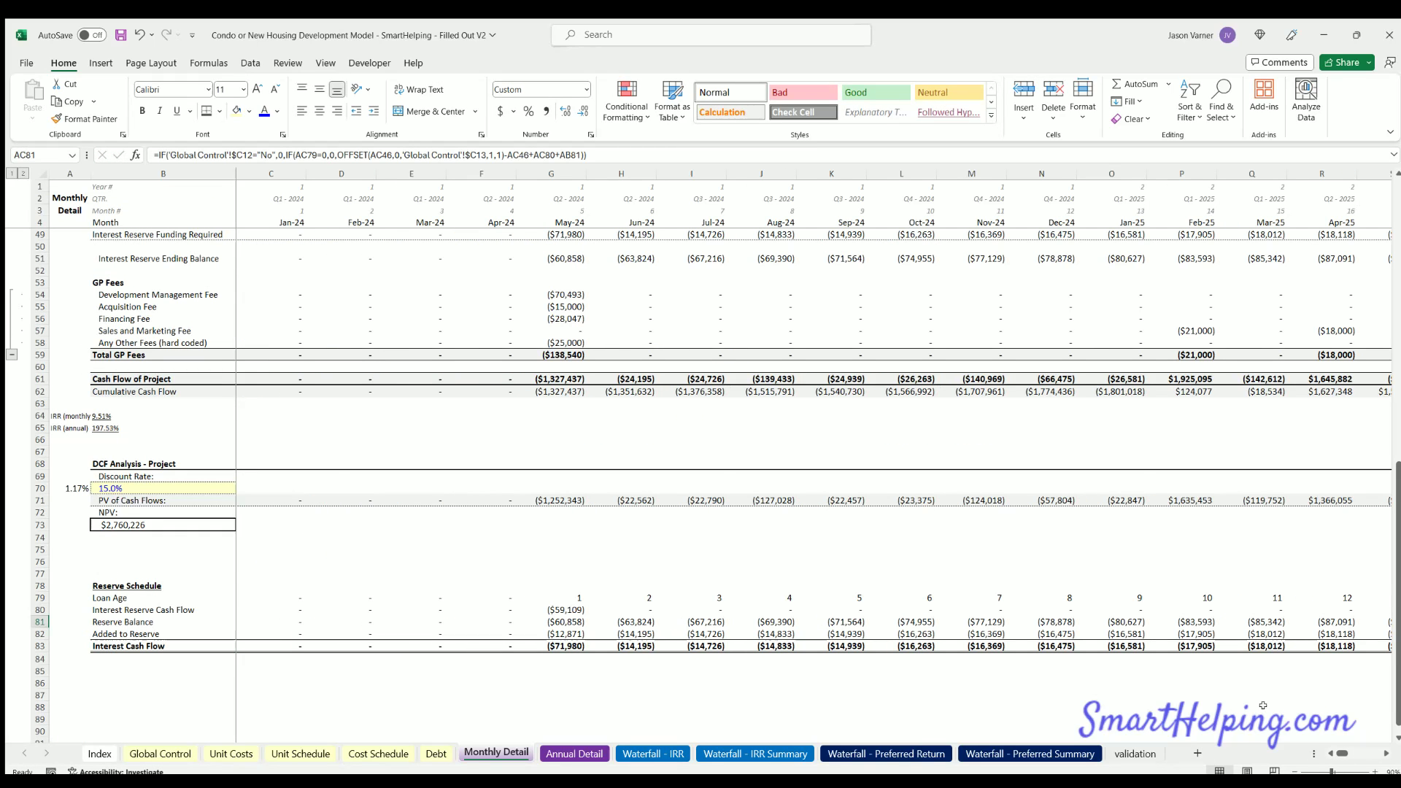
scroll(774, 618, "right", 6)
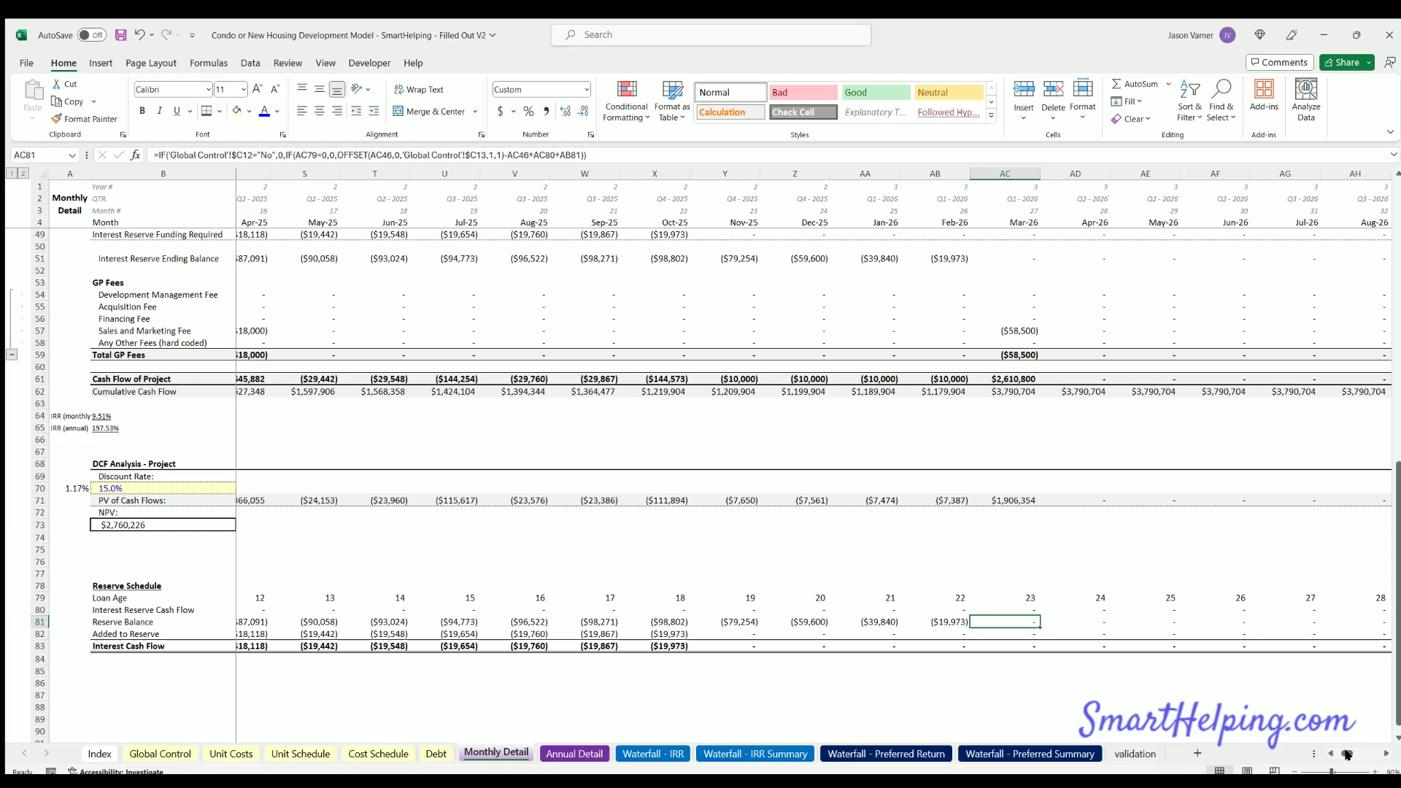
left_click_drag(1346, 754, 1337, 753)
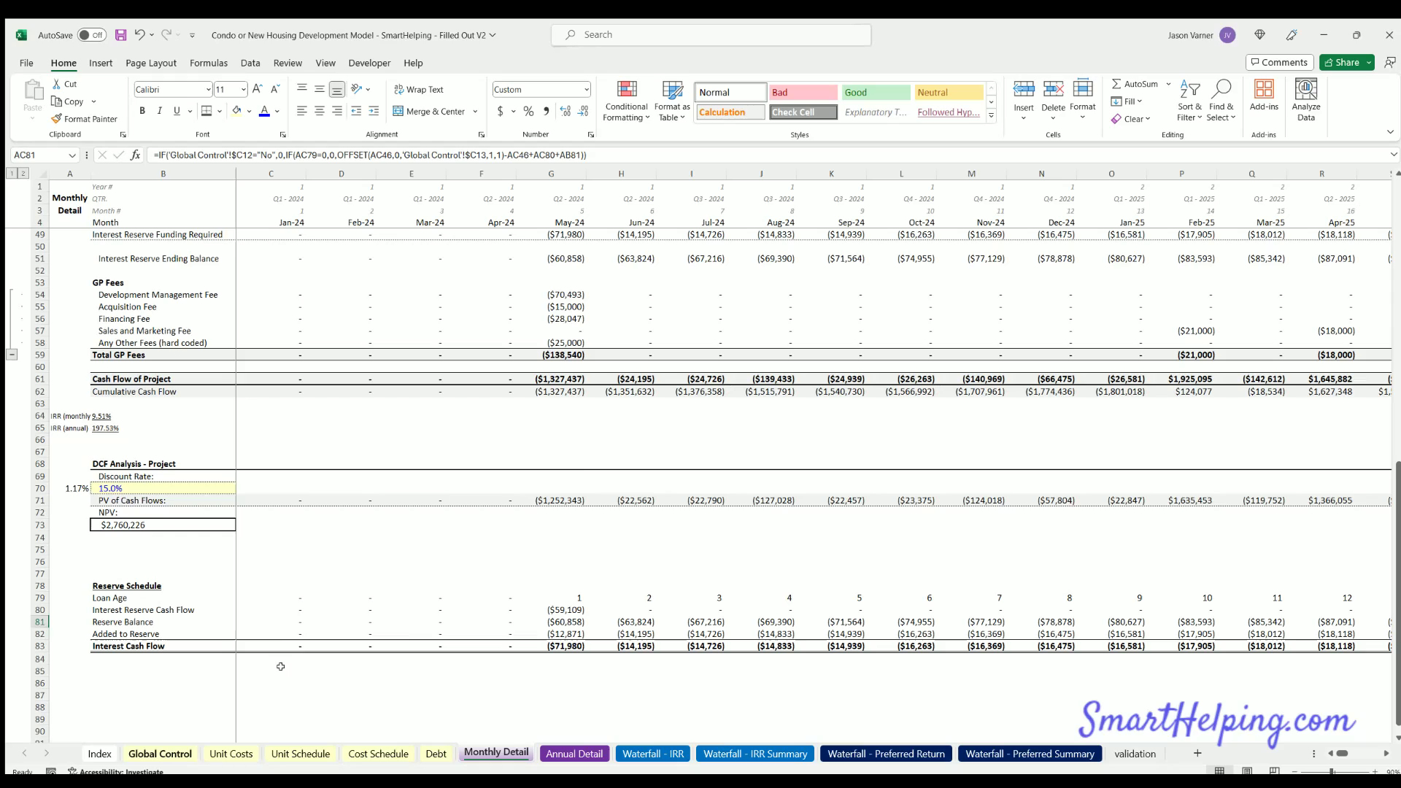
scroll(563, 601, "up", 8)
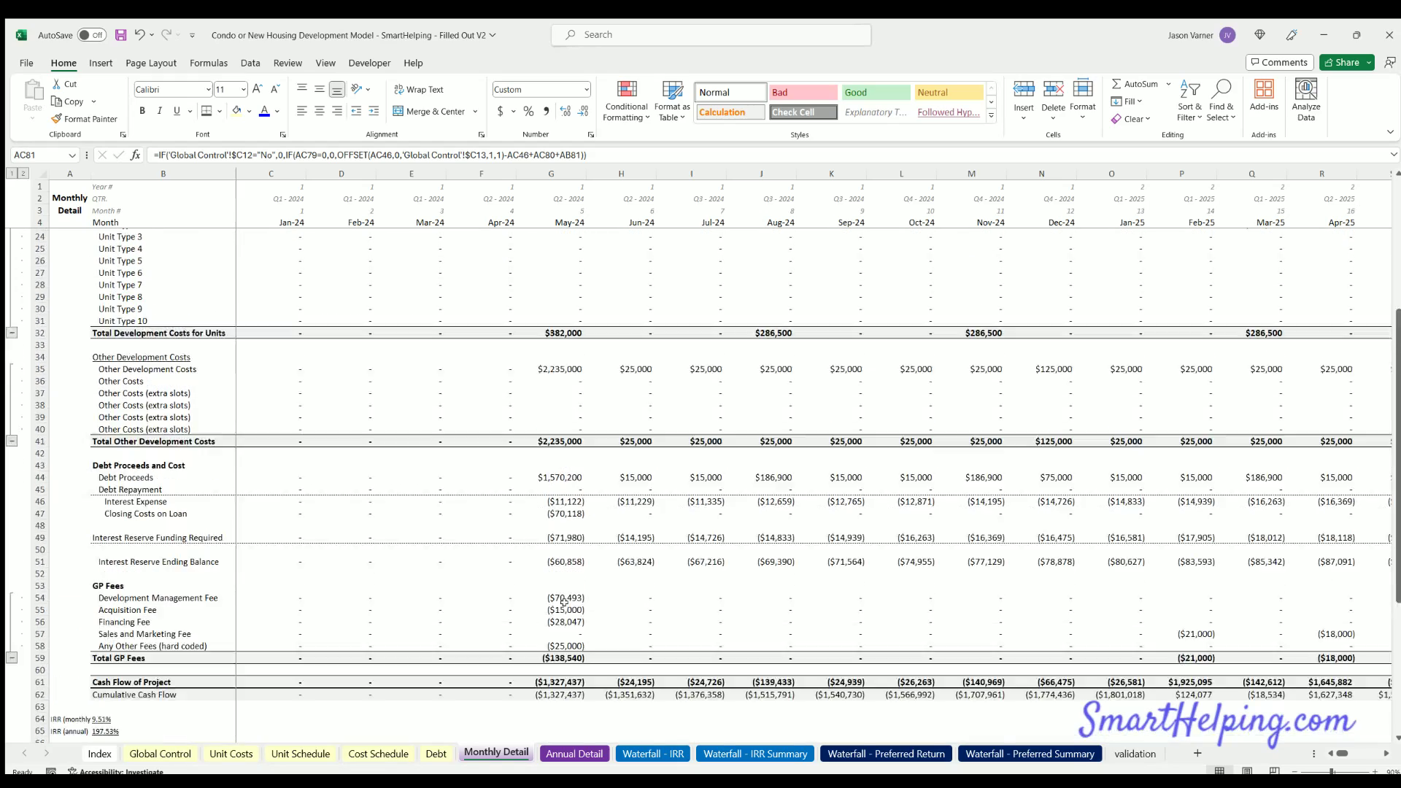
scroll(564, 602, "down", 8)
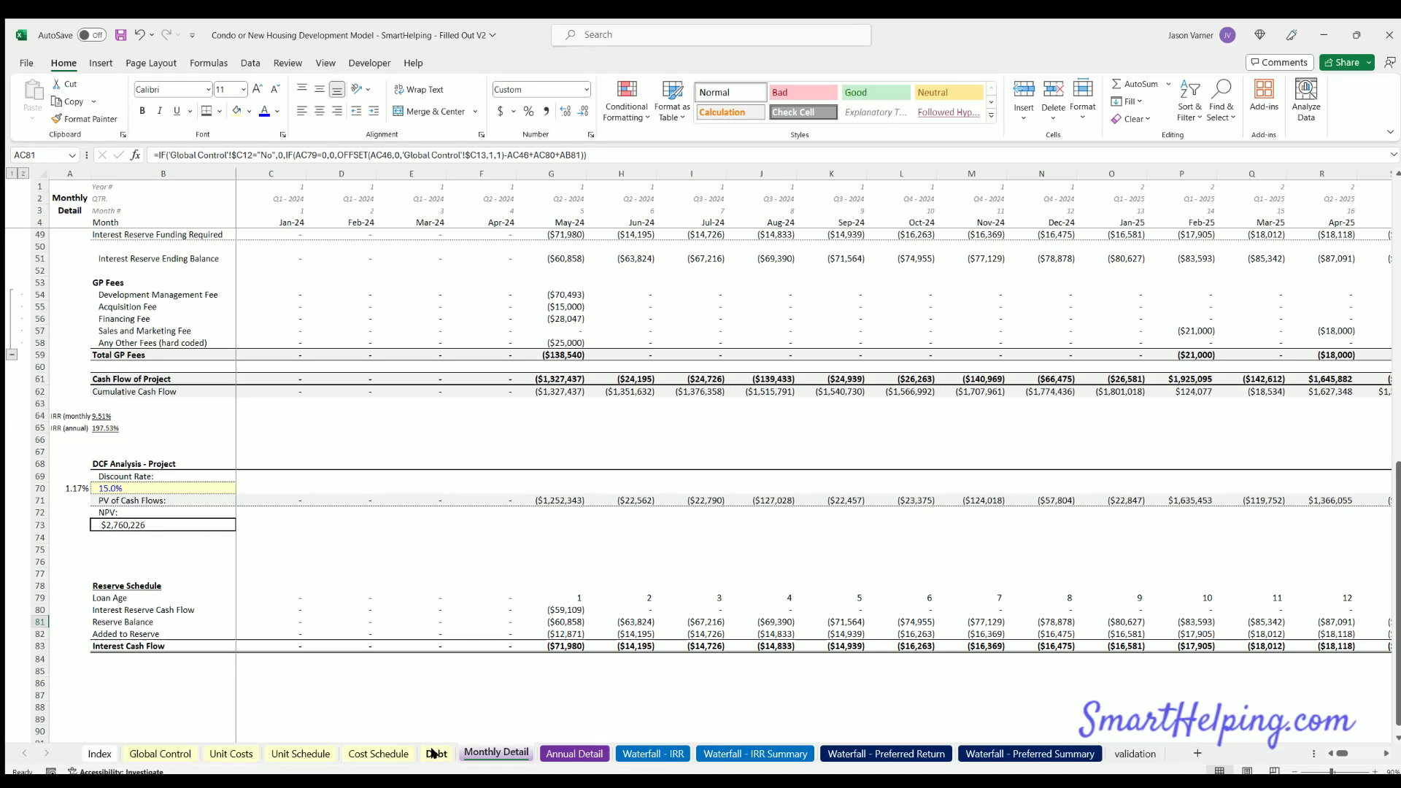
left_click(435, 754)
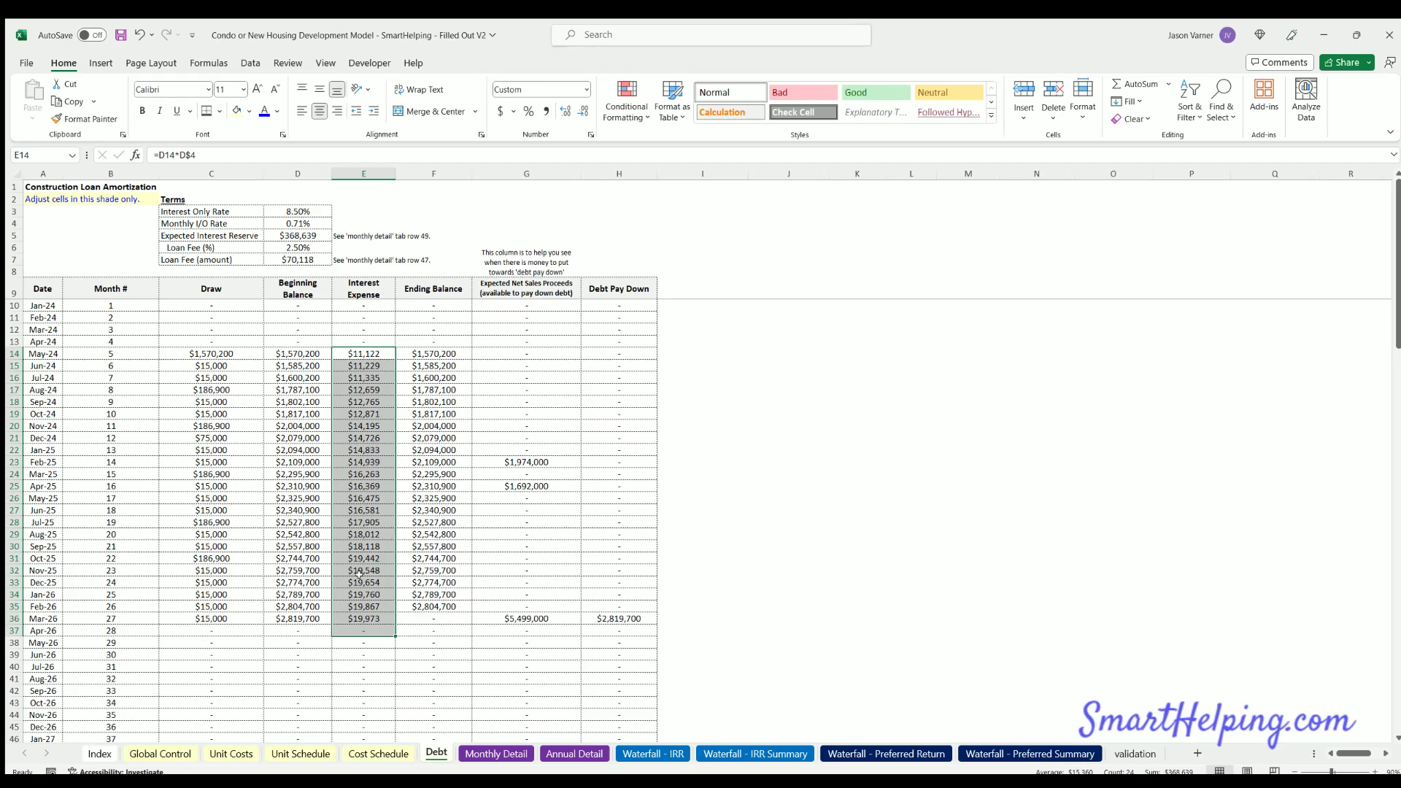
Switch the interest reserve requirement to No and view the Annual Detail reserve schedule
left_click(160, 754)
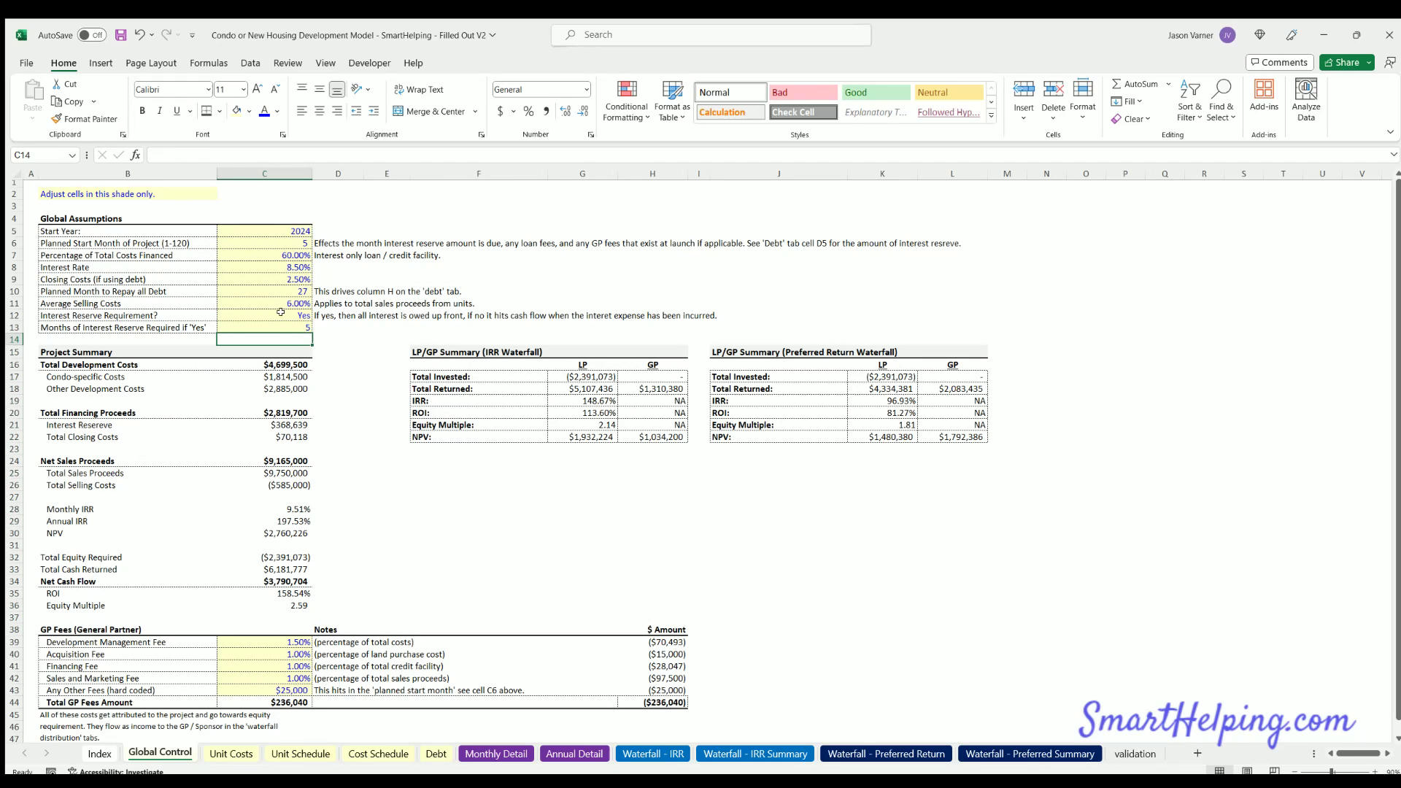
left_click(283, 313)
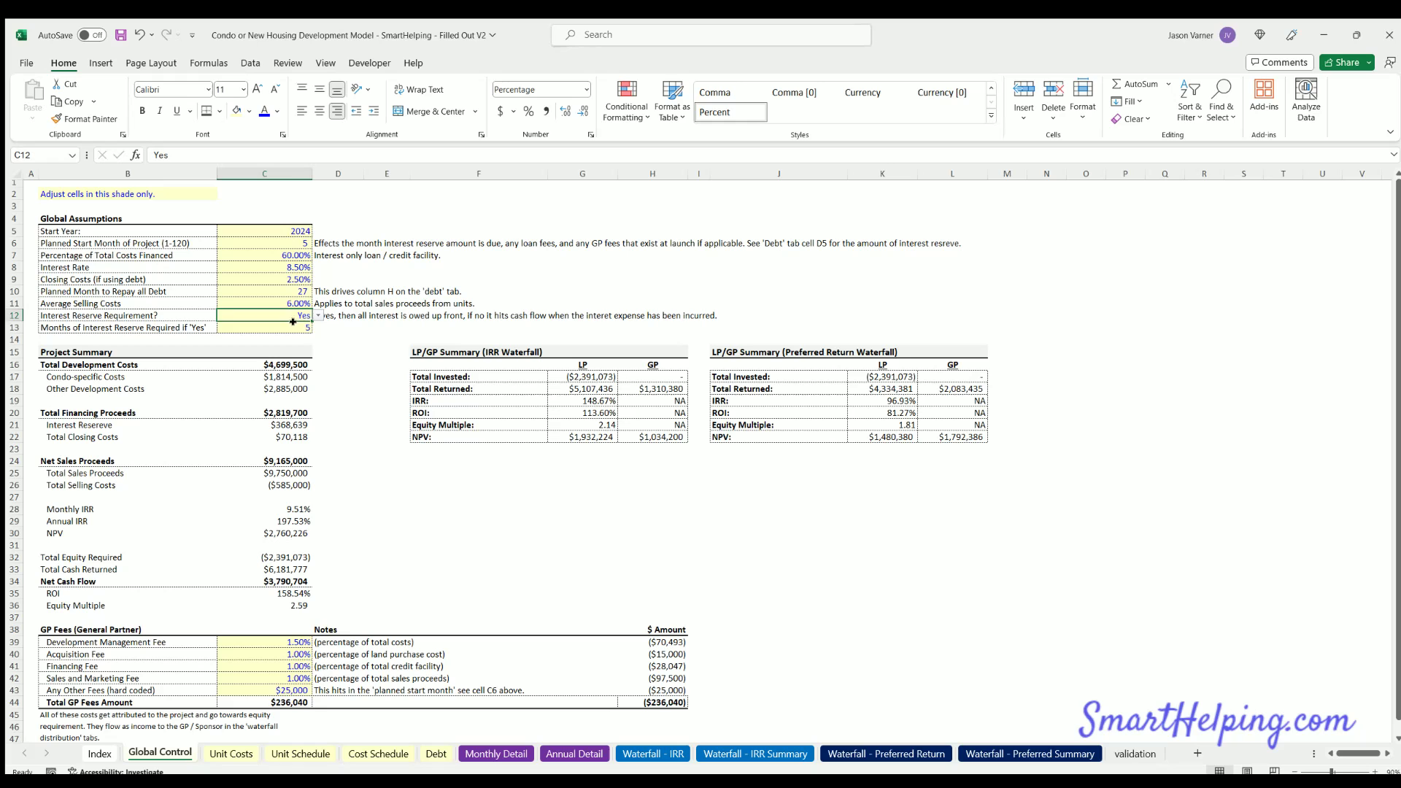
left_click(292, 326)
key("Up")
key("alt+Down")
key("Down")
key("Return")
left_click(569, 753)
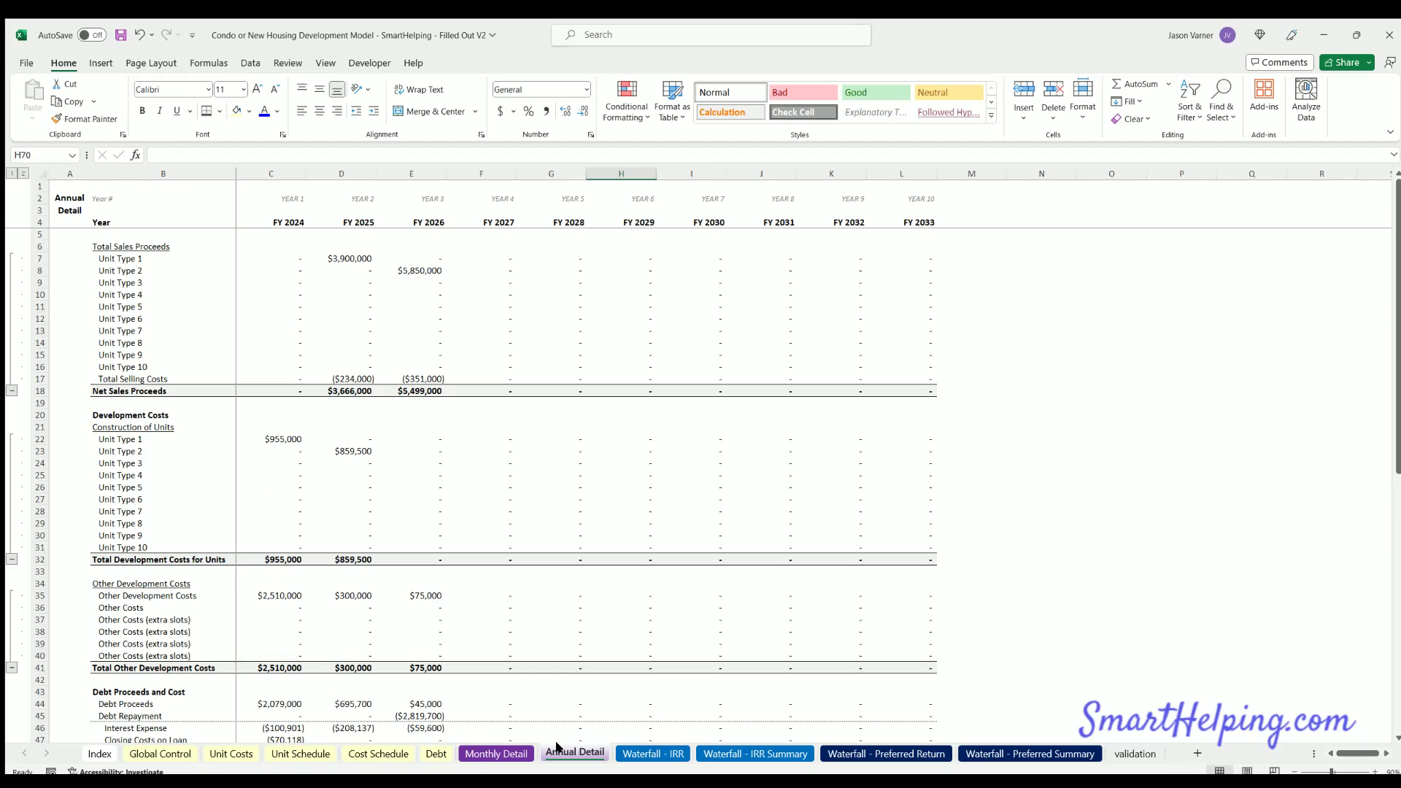
scroll(277, 571, "down", 15)
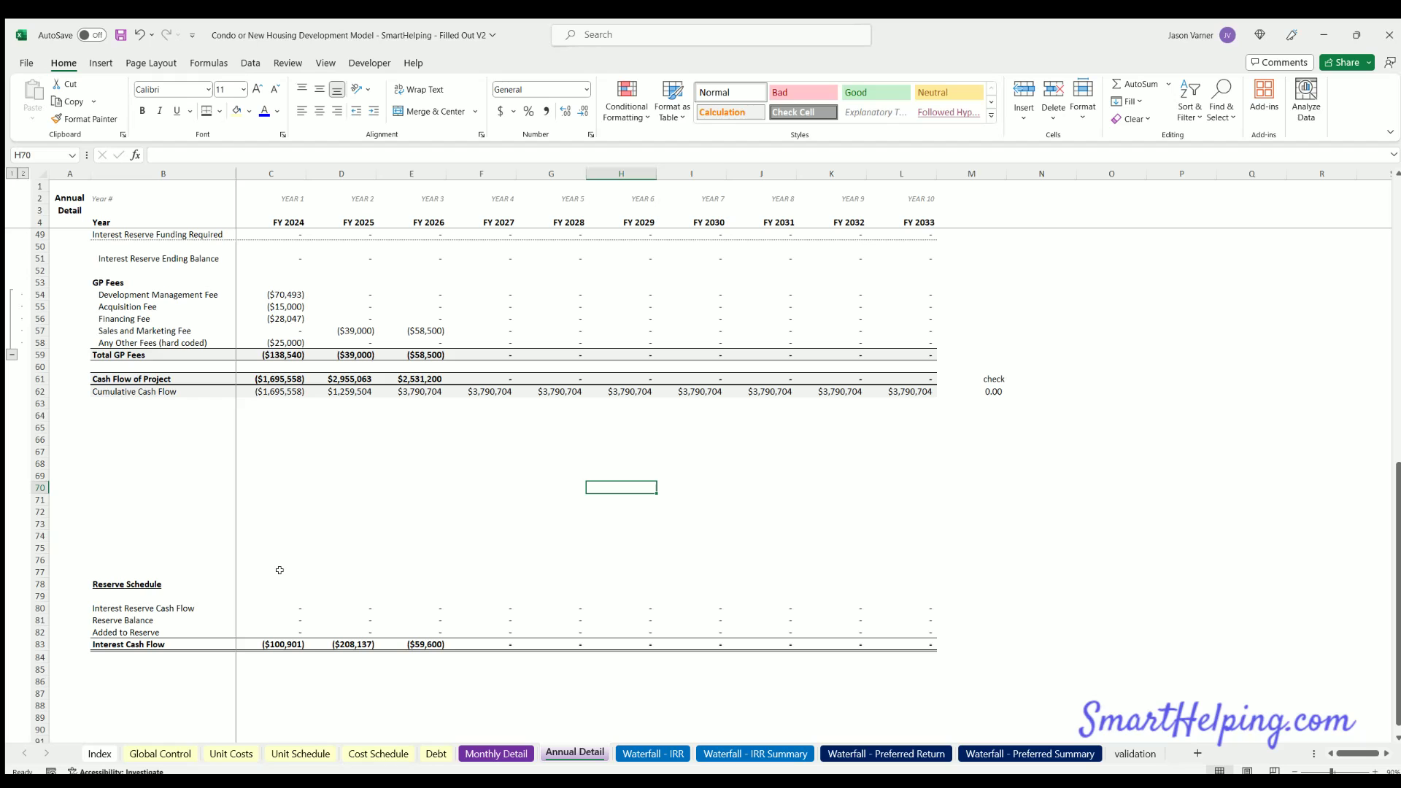
scroll(266, 598, "up", 12)
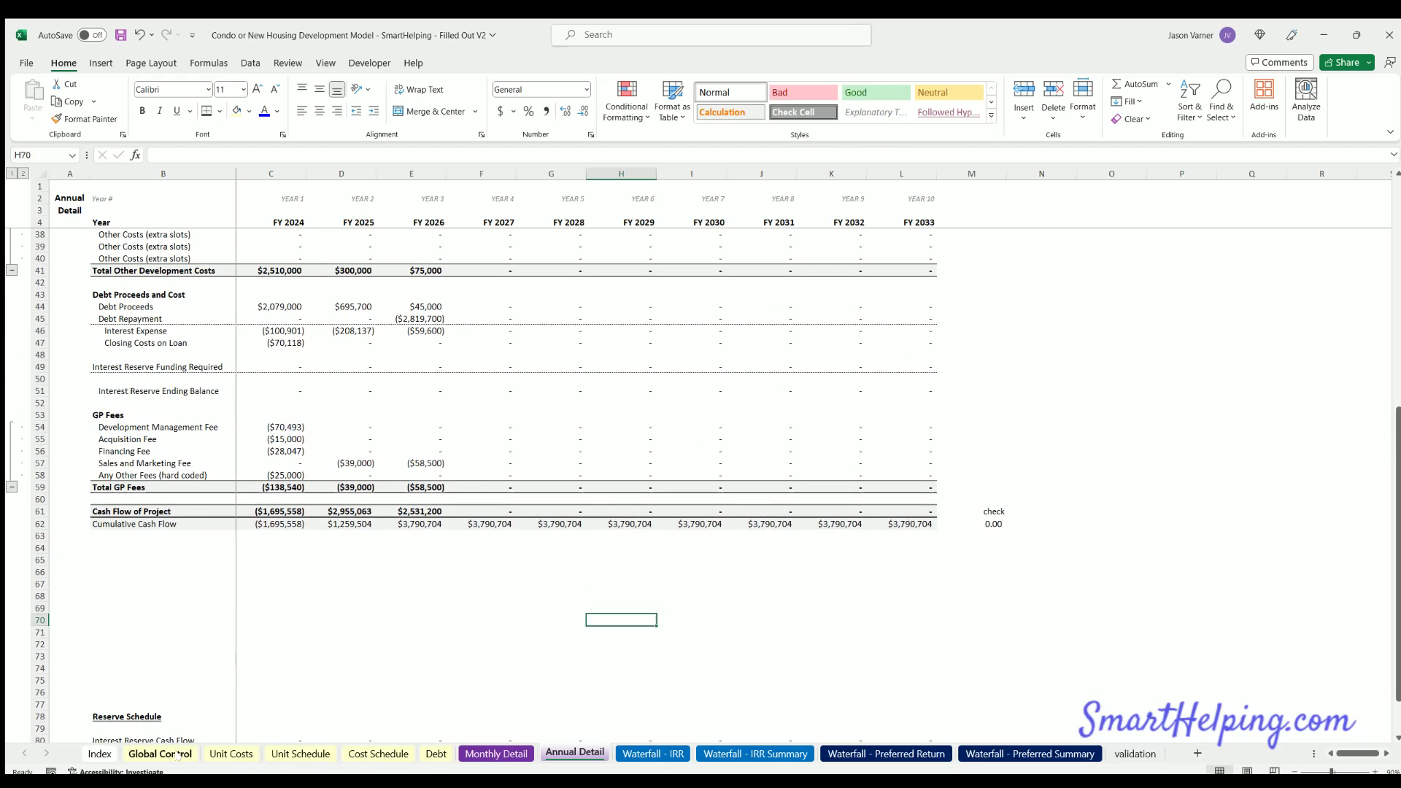
Restore the requirement to Yes, recheck Annual Detail, then bring up Monthly Detail
left_click(160, 753)
left_click(292, 326)
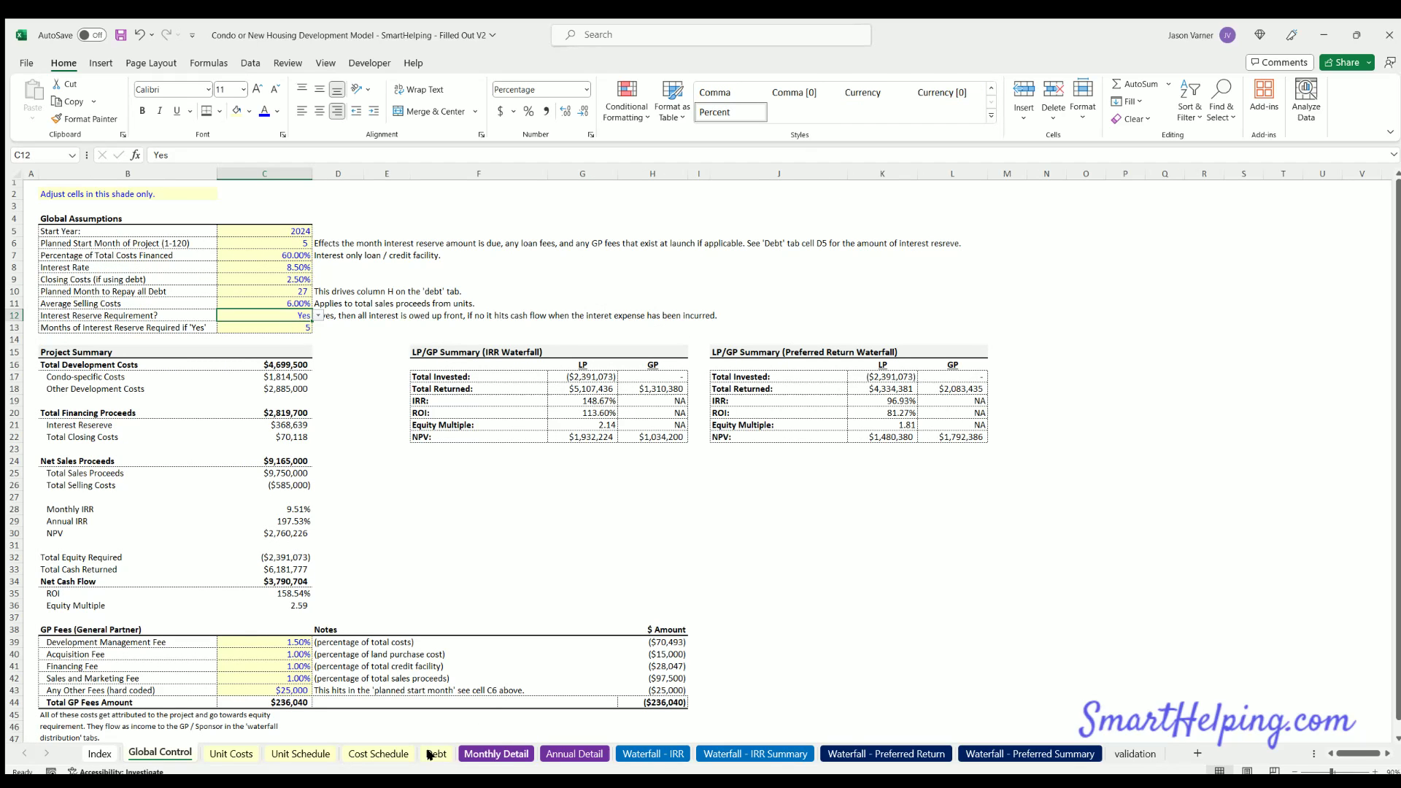
left_click(575, 753)
scroll(219, 511, "down", 3)
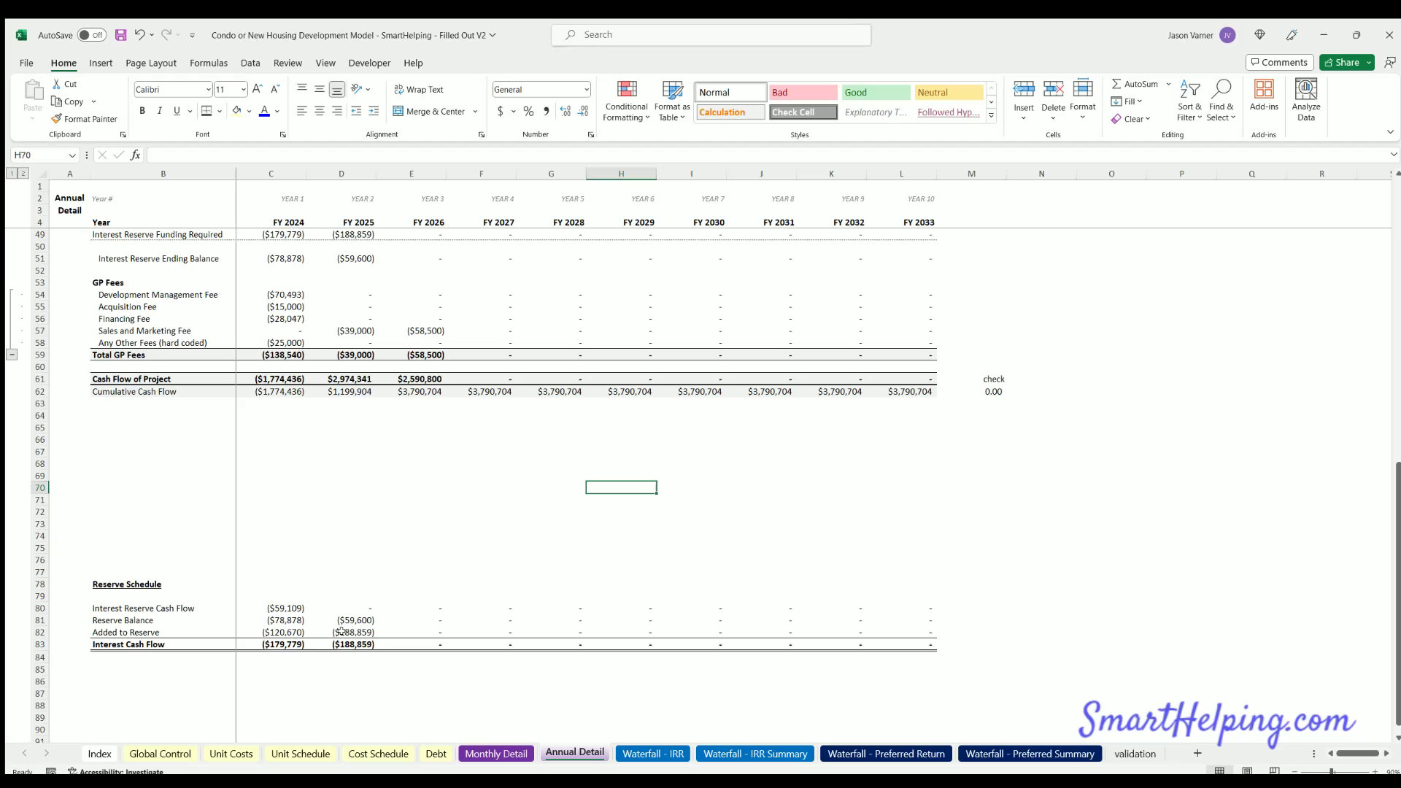
scroll(211, 511, "up", 4)
scroll(521, 657, "up", 11)
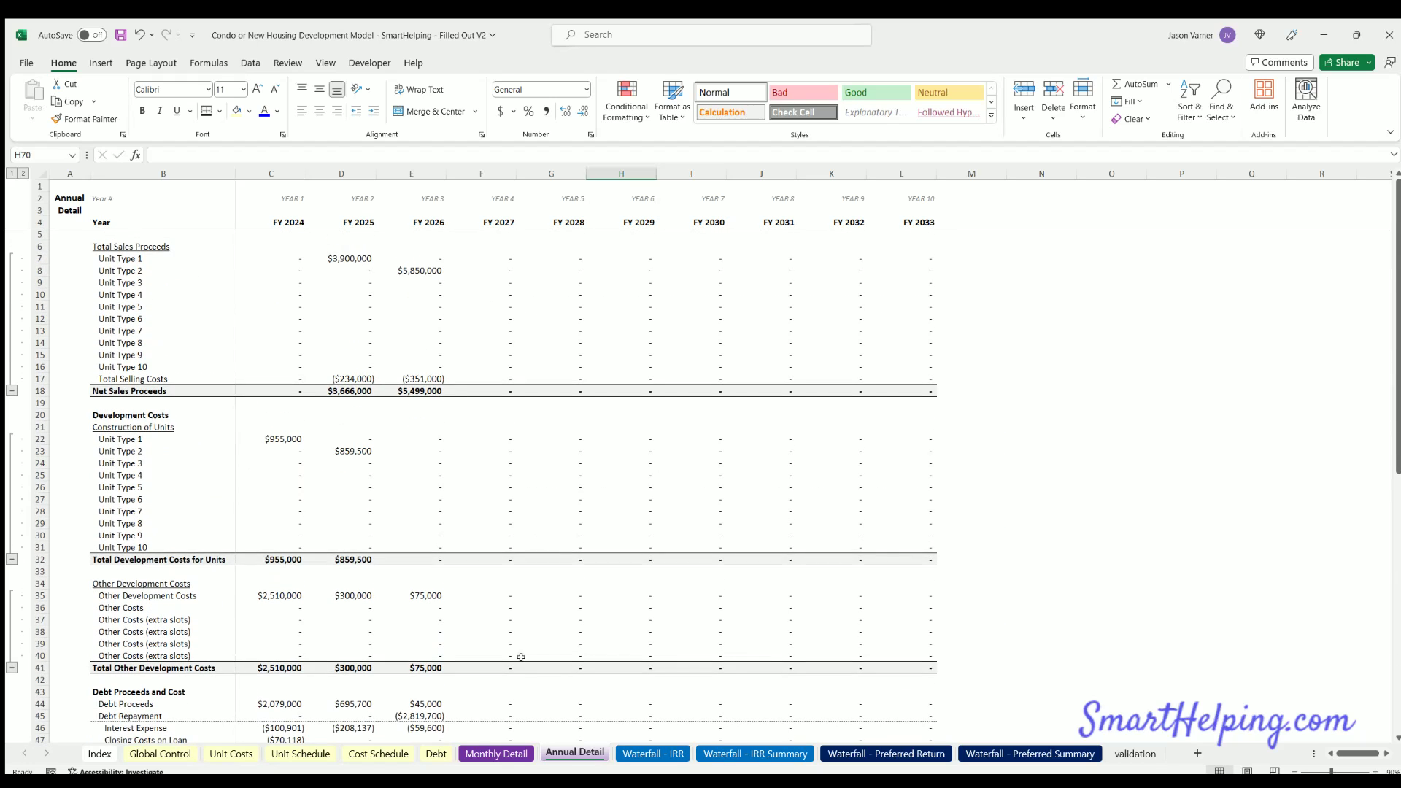
left_click(496, 753)
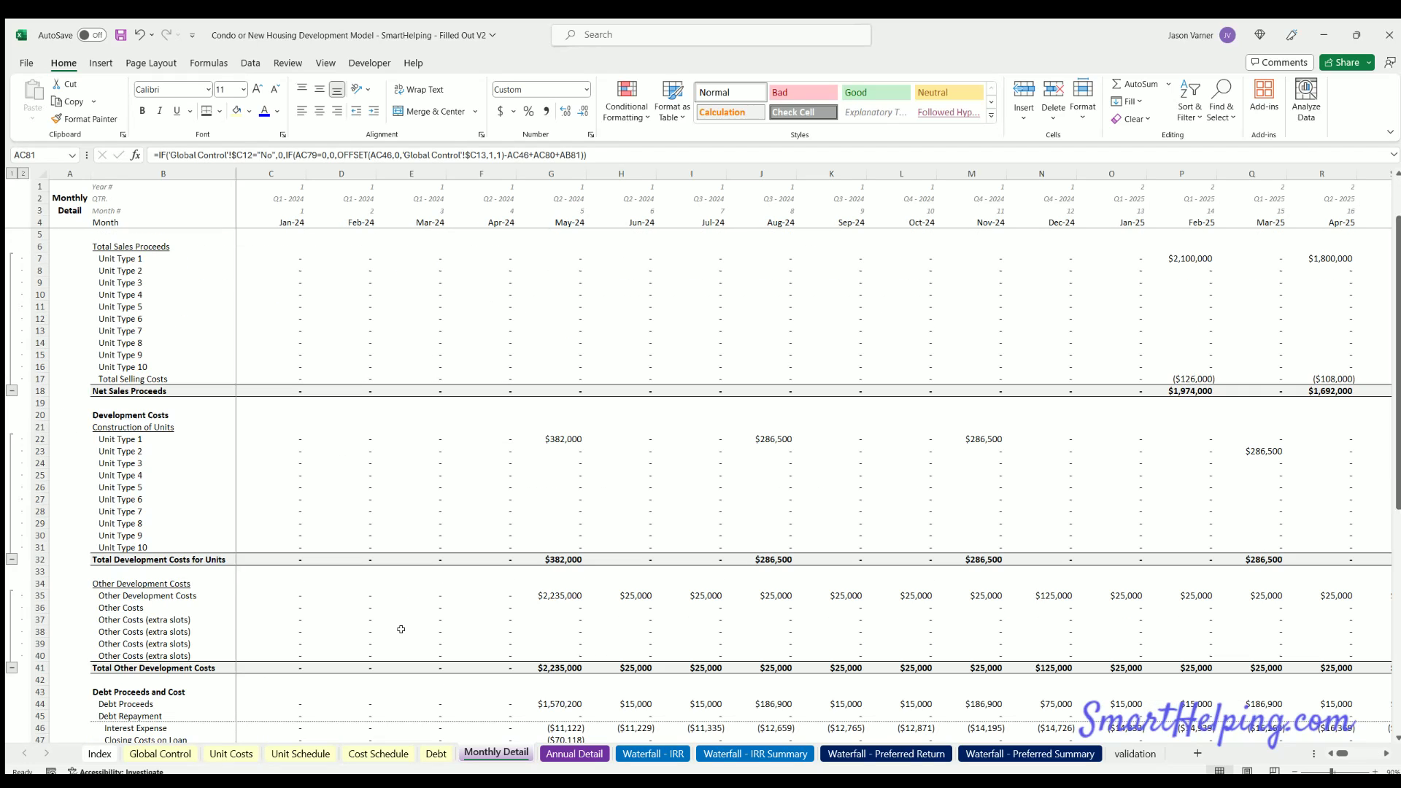
Review the Waterfall - IRR and Waterfall - Preferred Return sheets, ending back on Global Control
left_click(167, 756)
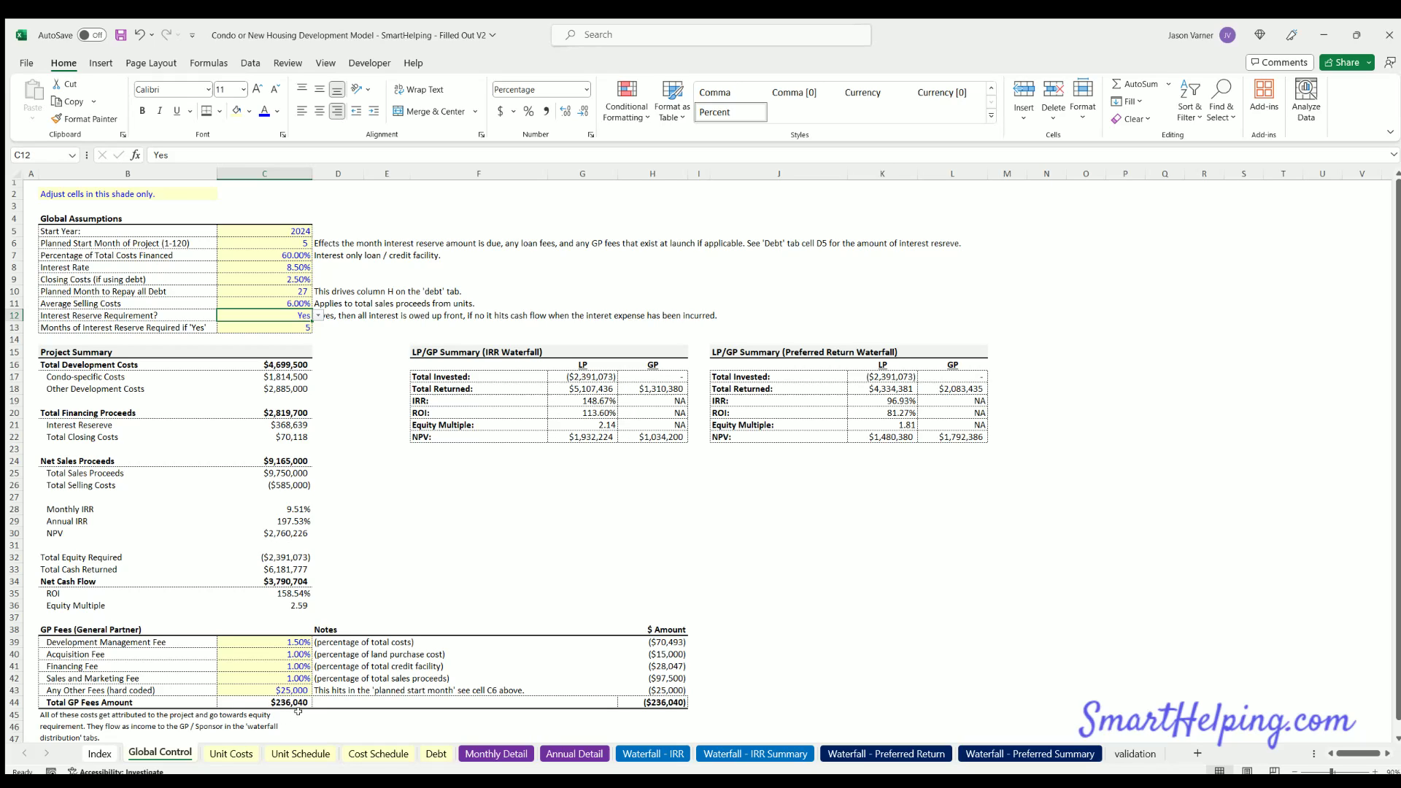
left_click(653, 754)
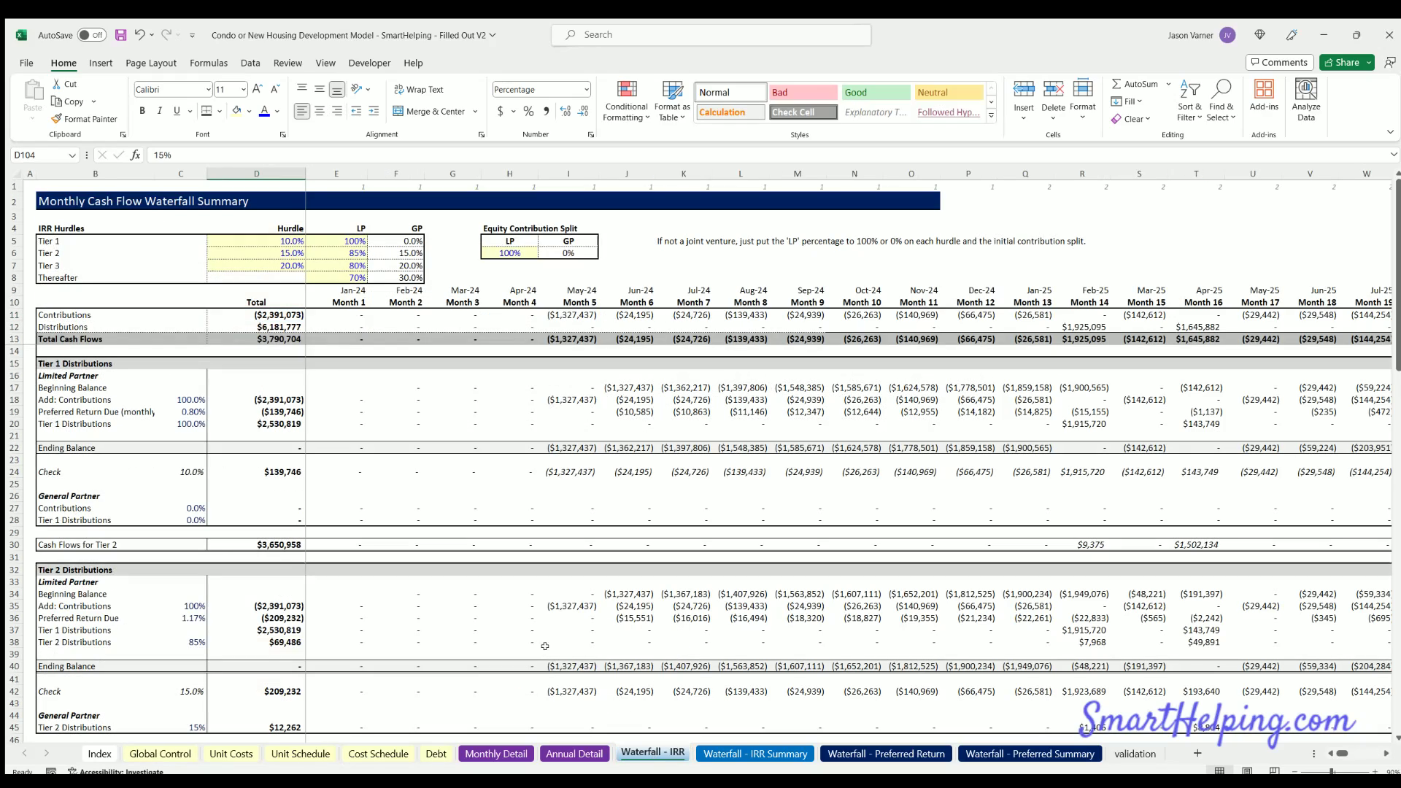
left_click(867, 753)
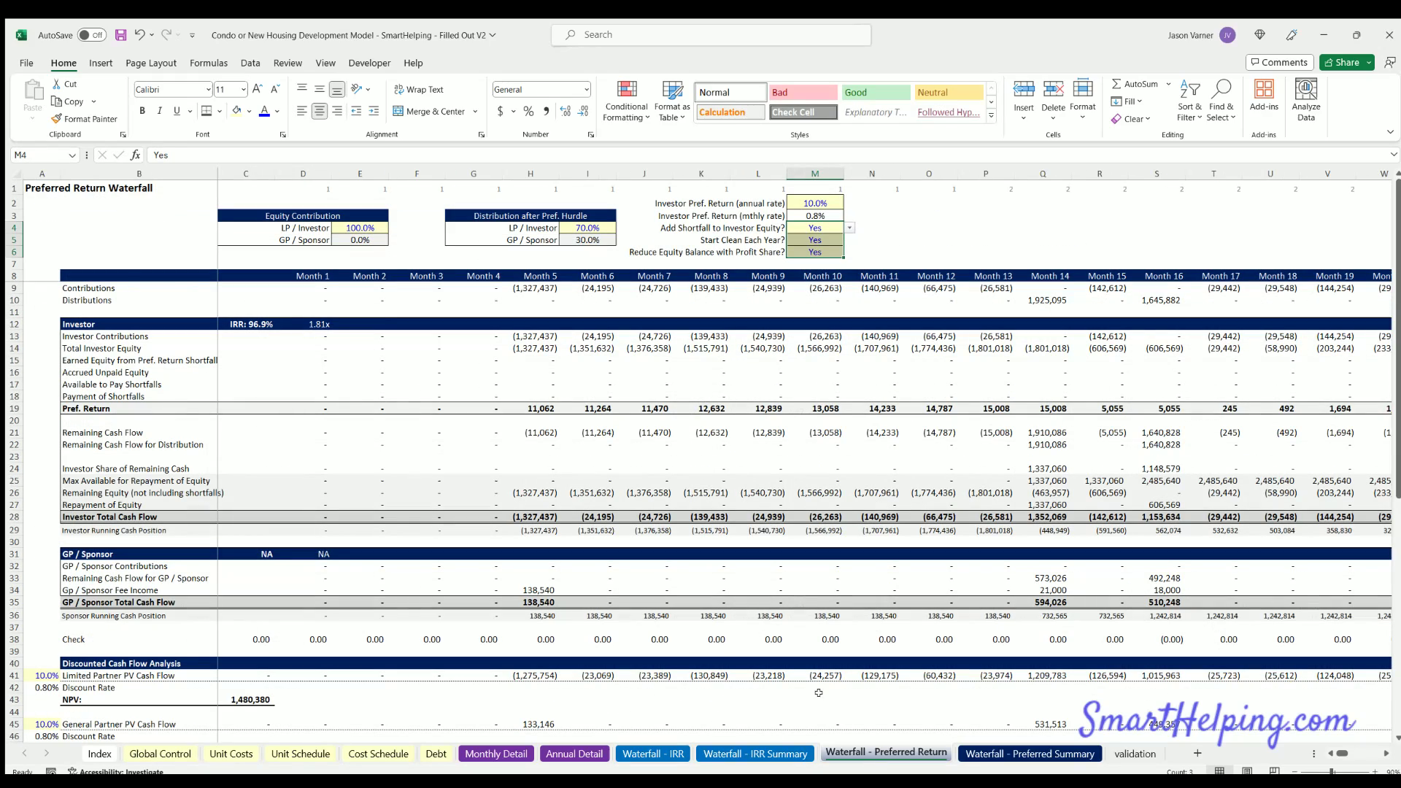
left_click(648, 753)
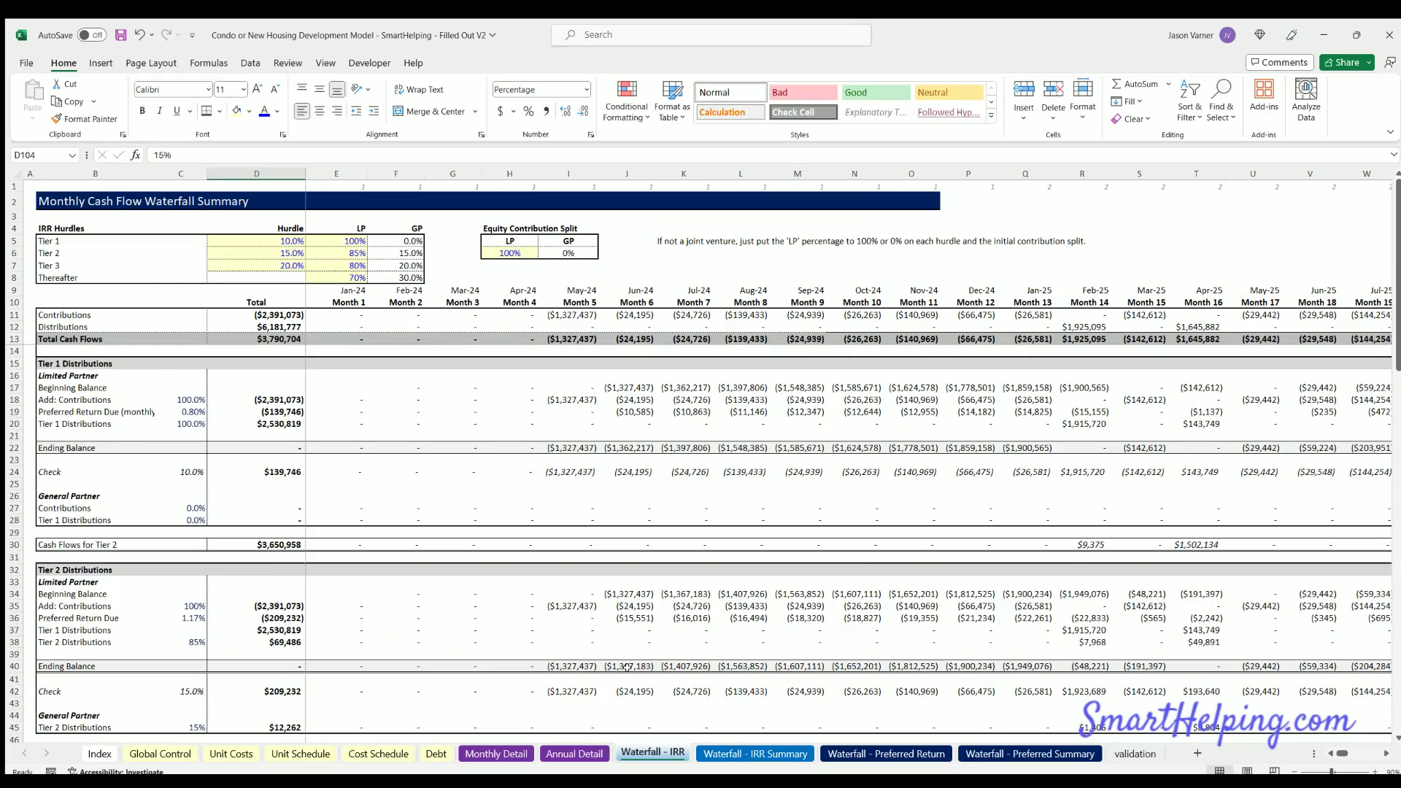
scroll(759, 756, "down", 15)
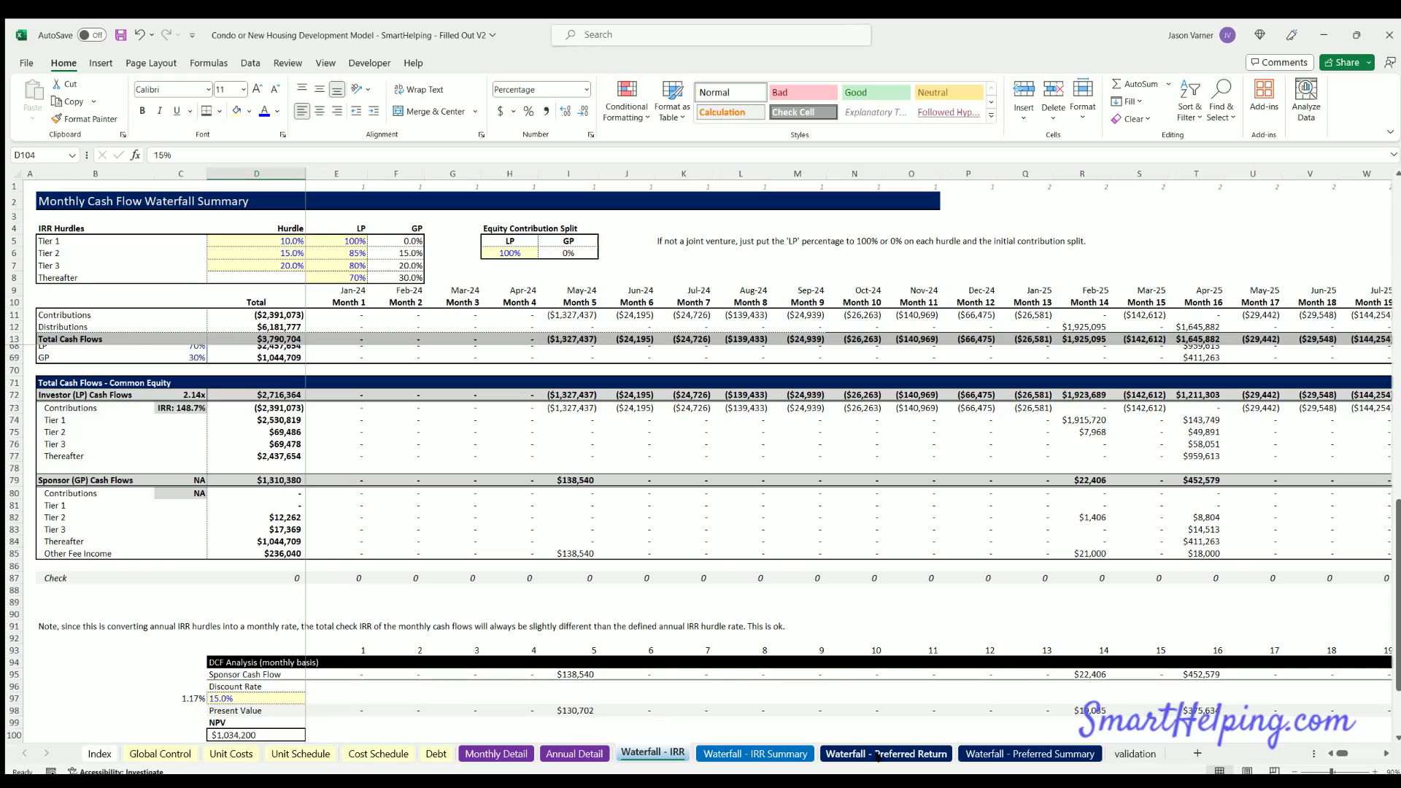
left_click(862, 754)
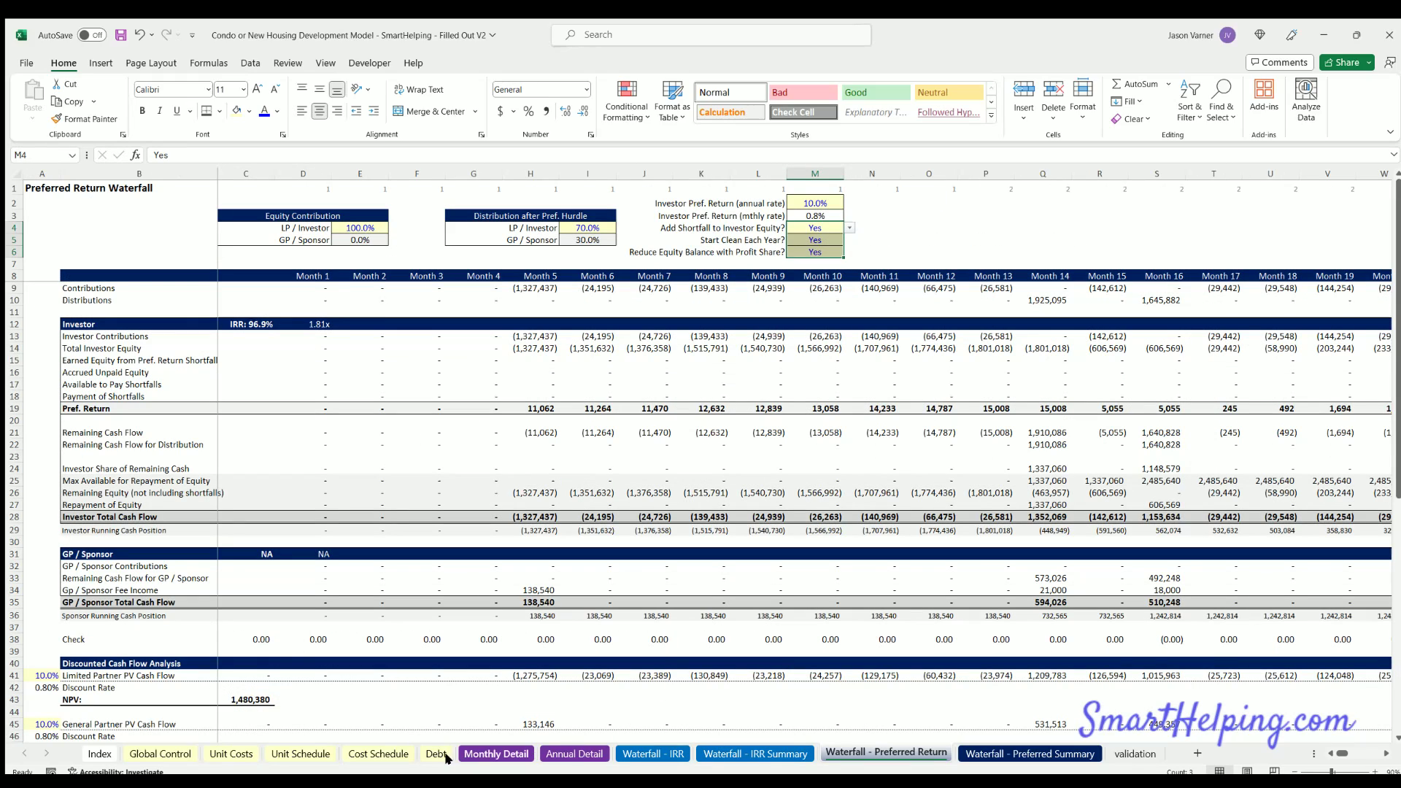
left_click(378, 754)
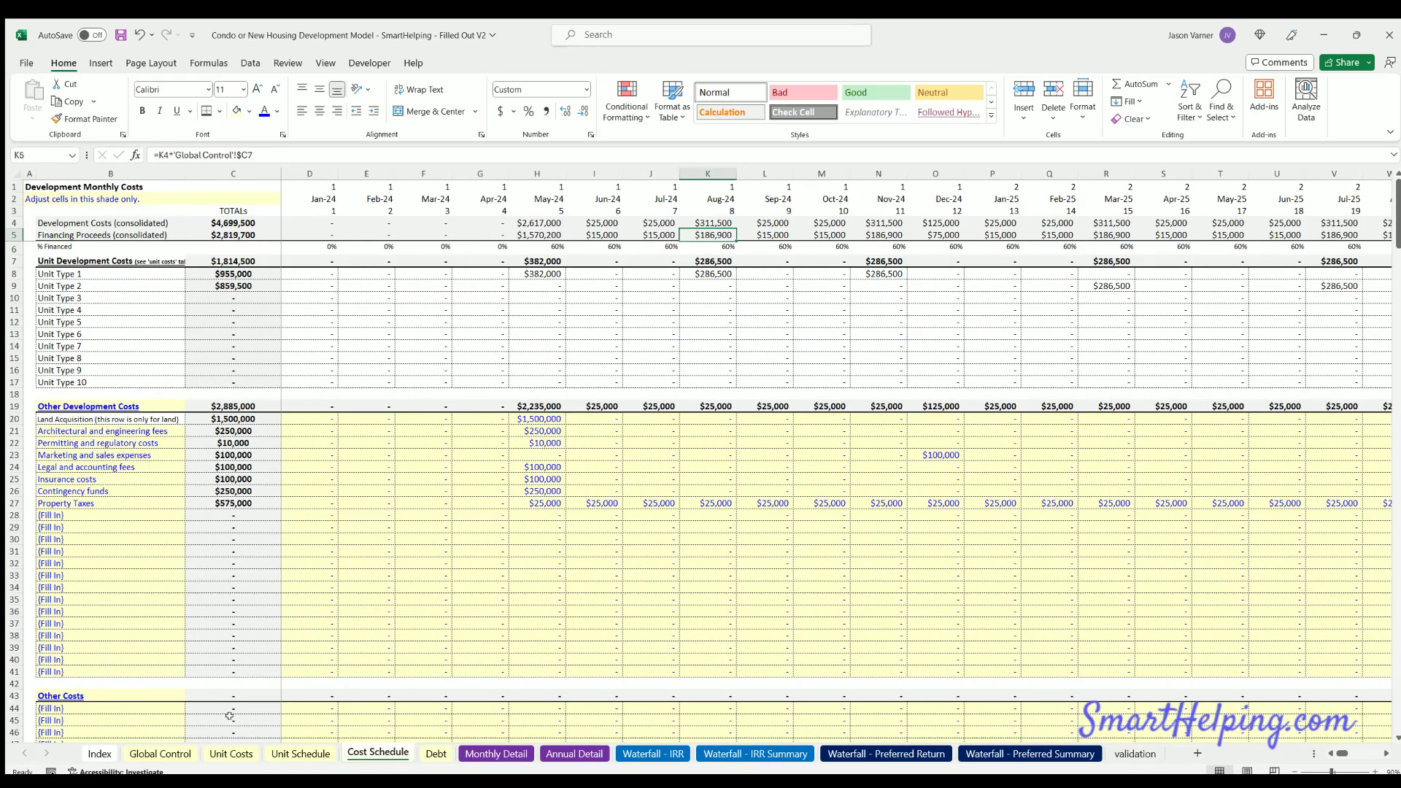
left_click(160, 754)
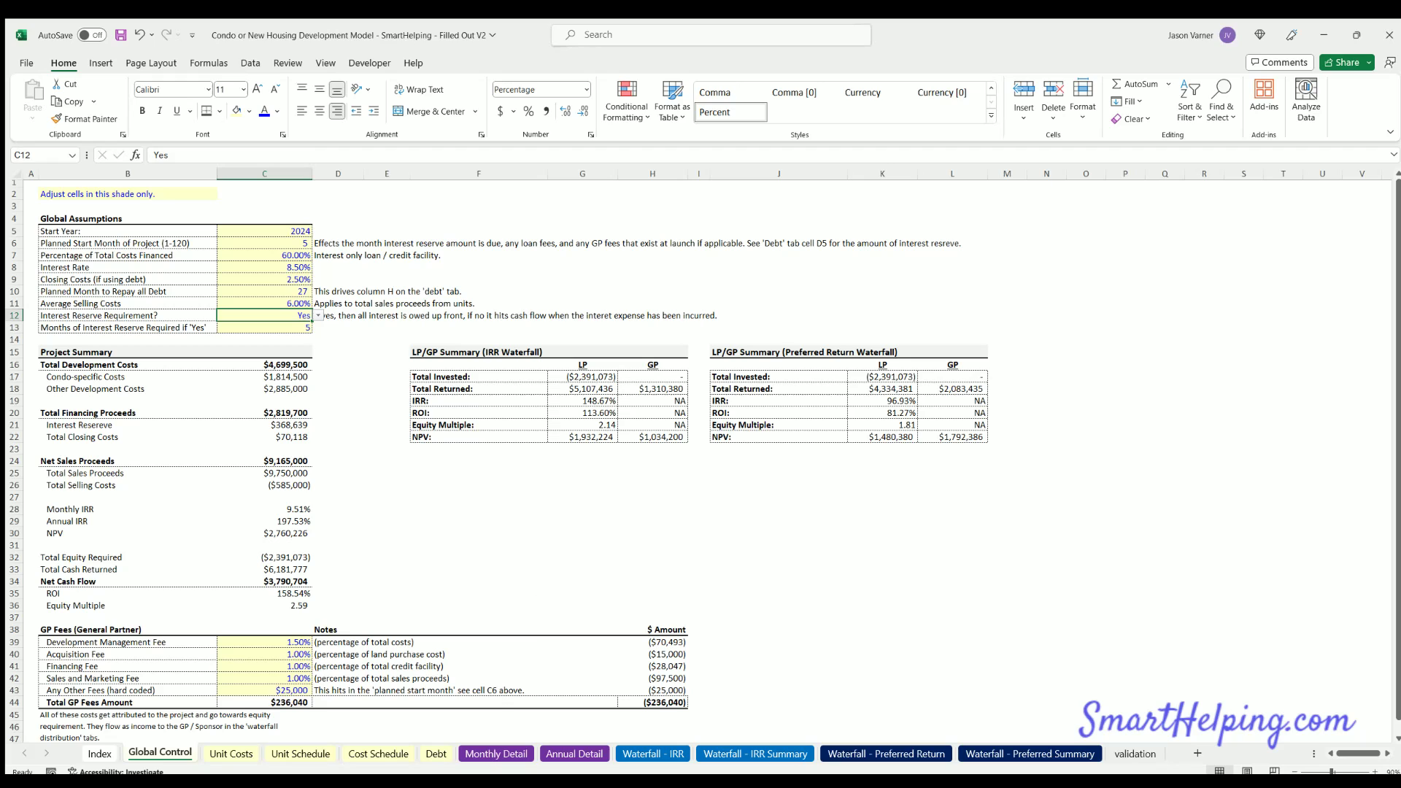
key("alt+Tab")
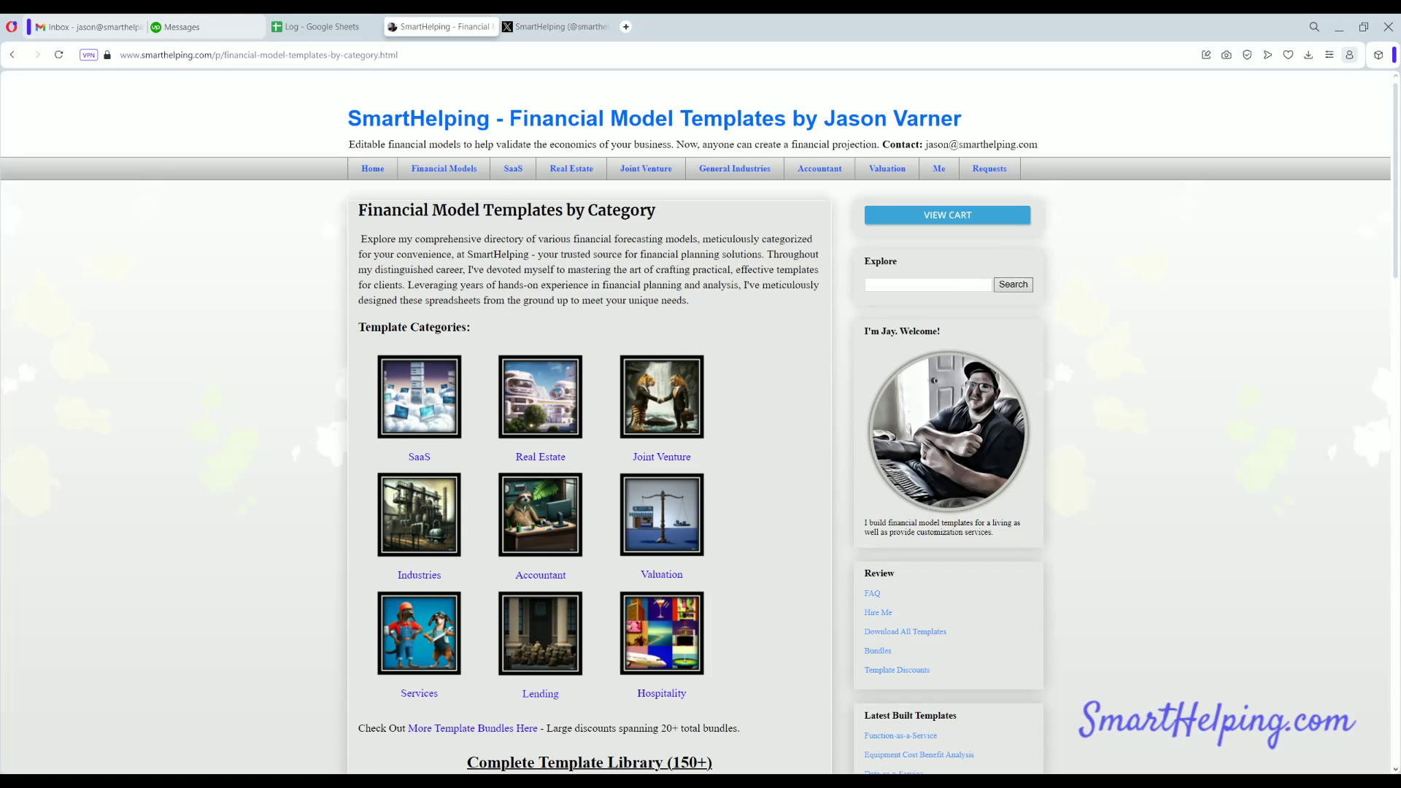
left_click(543, 404)
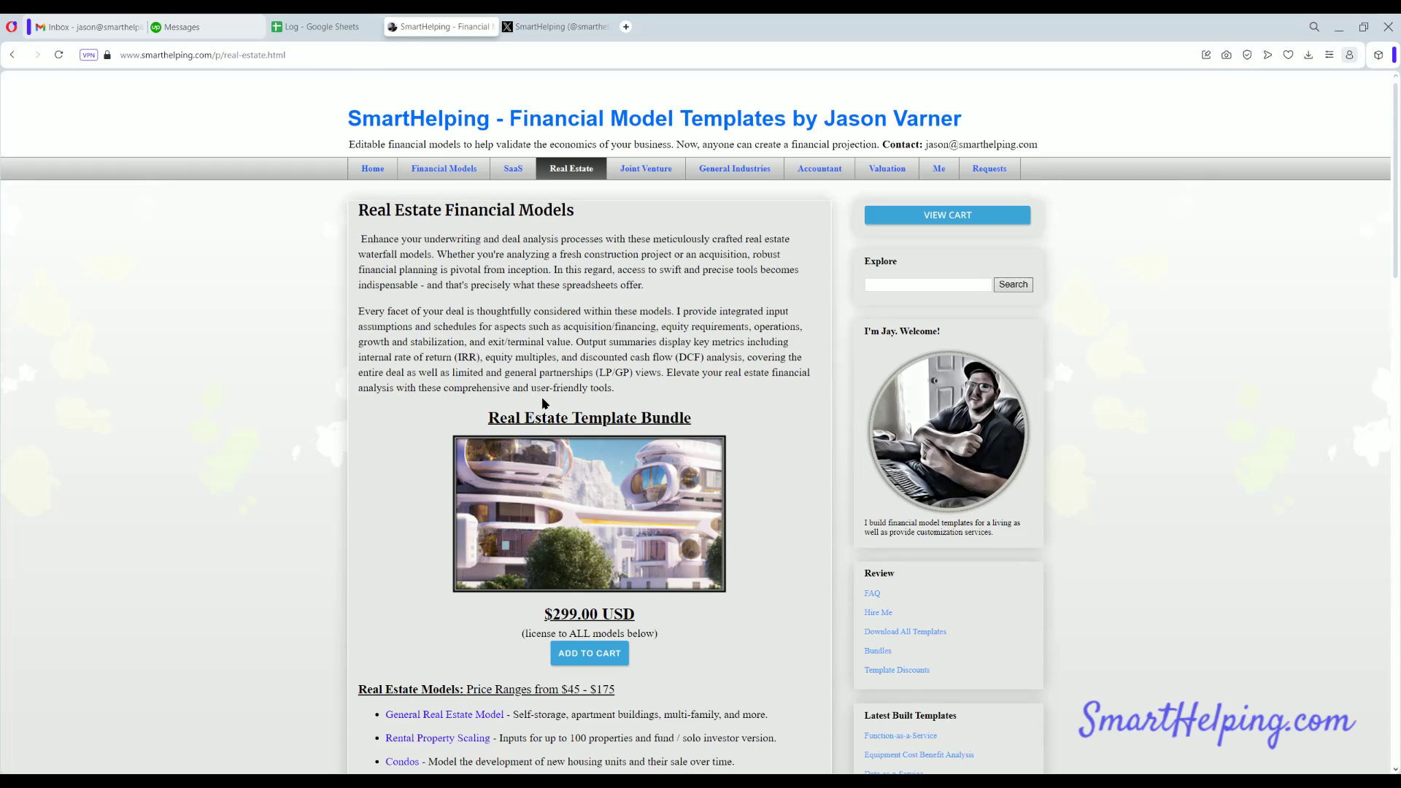
scroll(544, 404, "down", 3)
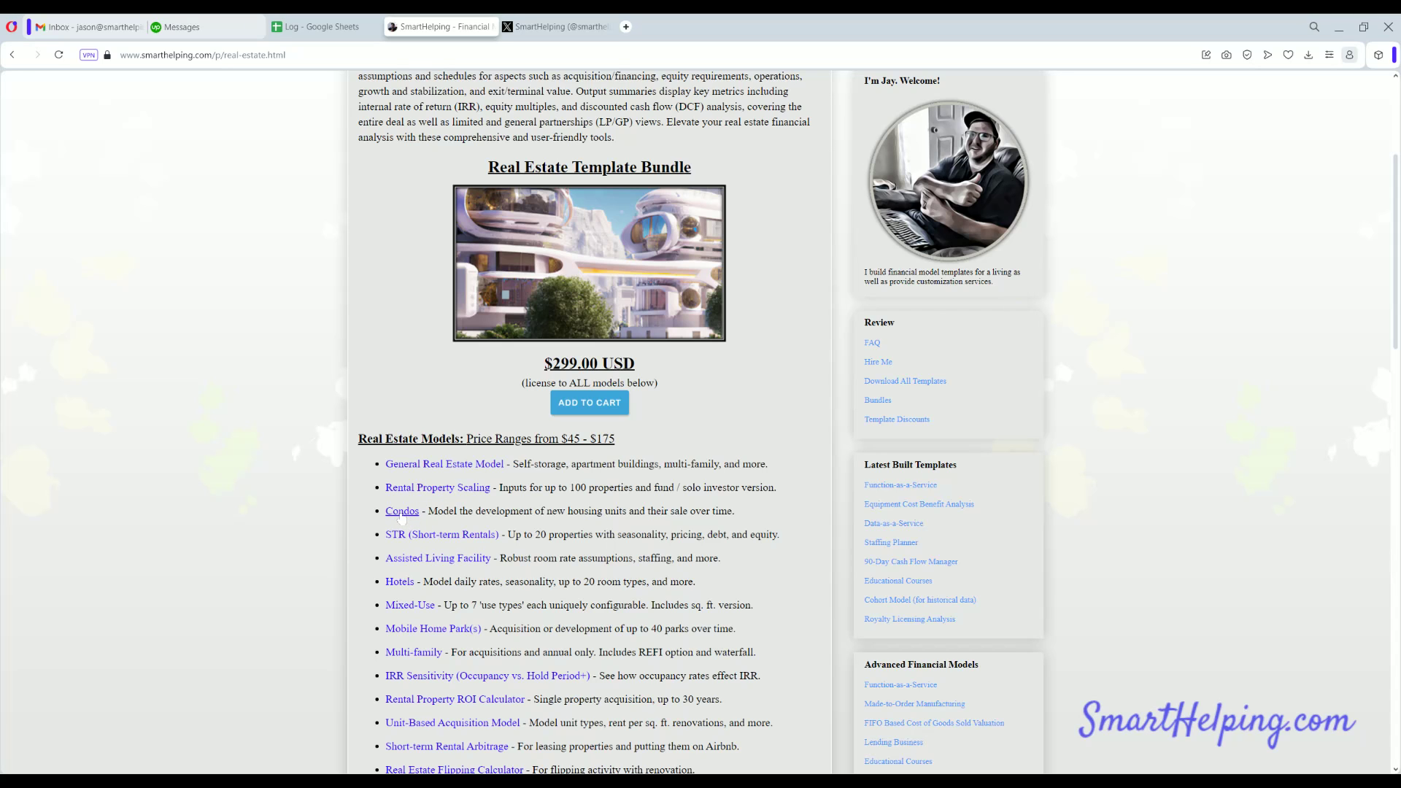
left_click(401, 512)
scroll(692, 345, "down", 3)
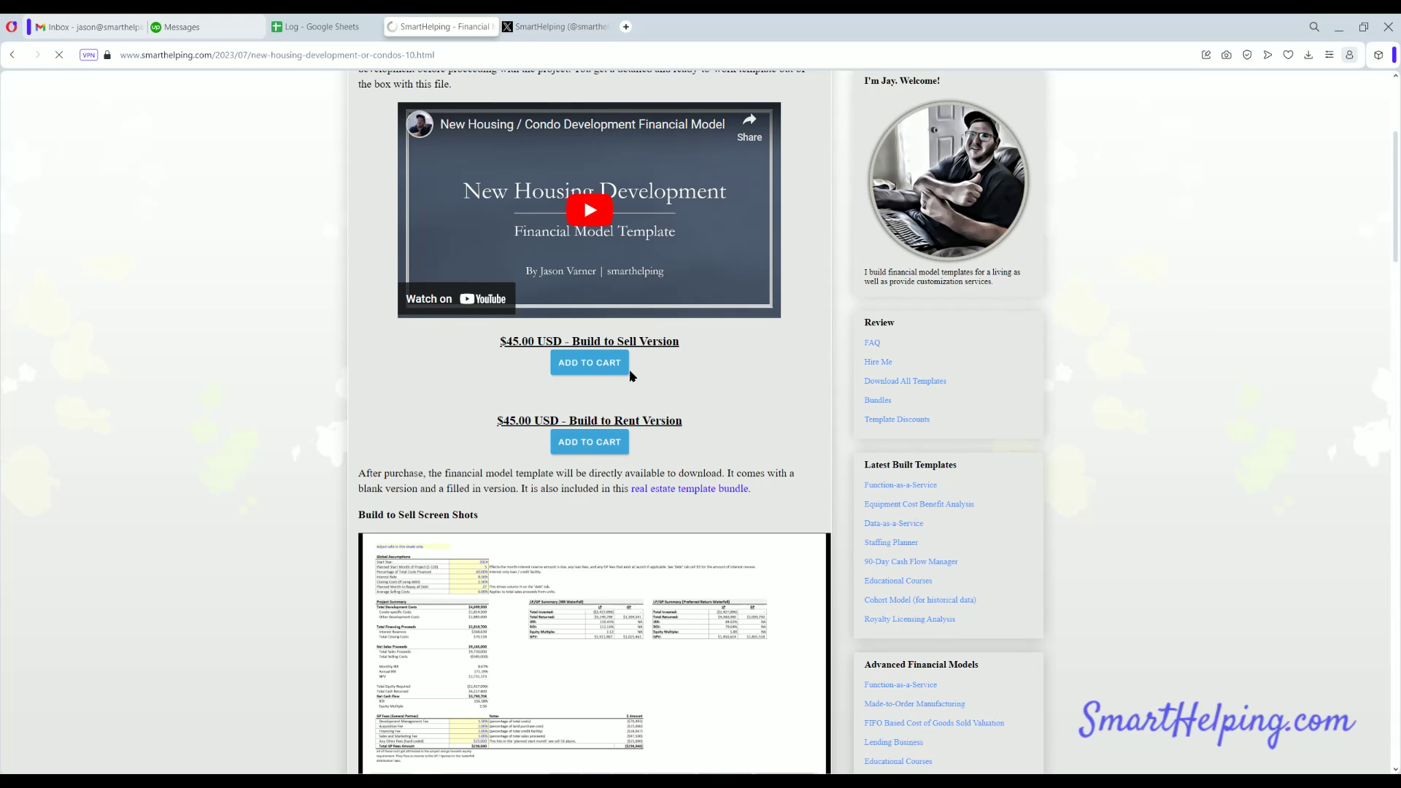
left_click_drag(681, 341, 501, 342)
left_click(511, 419)
left_click_drag(503, 419, 644, 417)
left_click(658, 419)
scroll(664, 467, "down", 10)
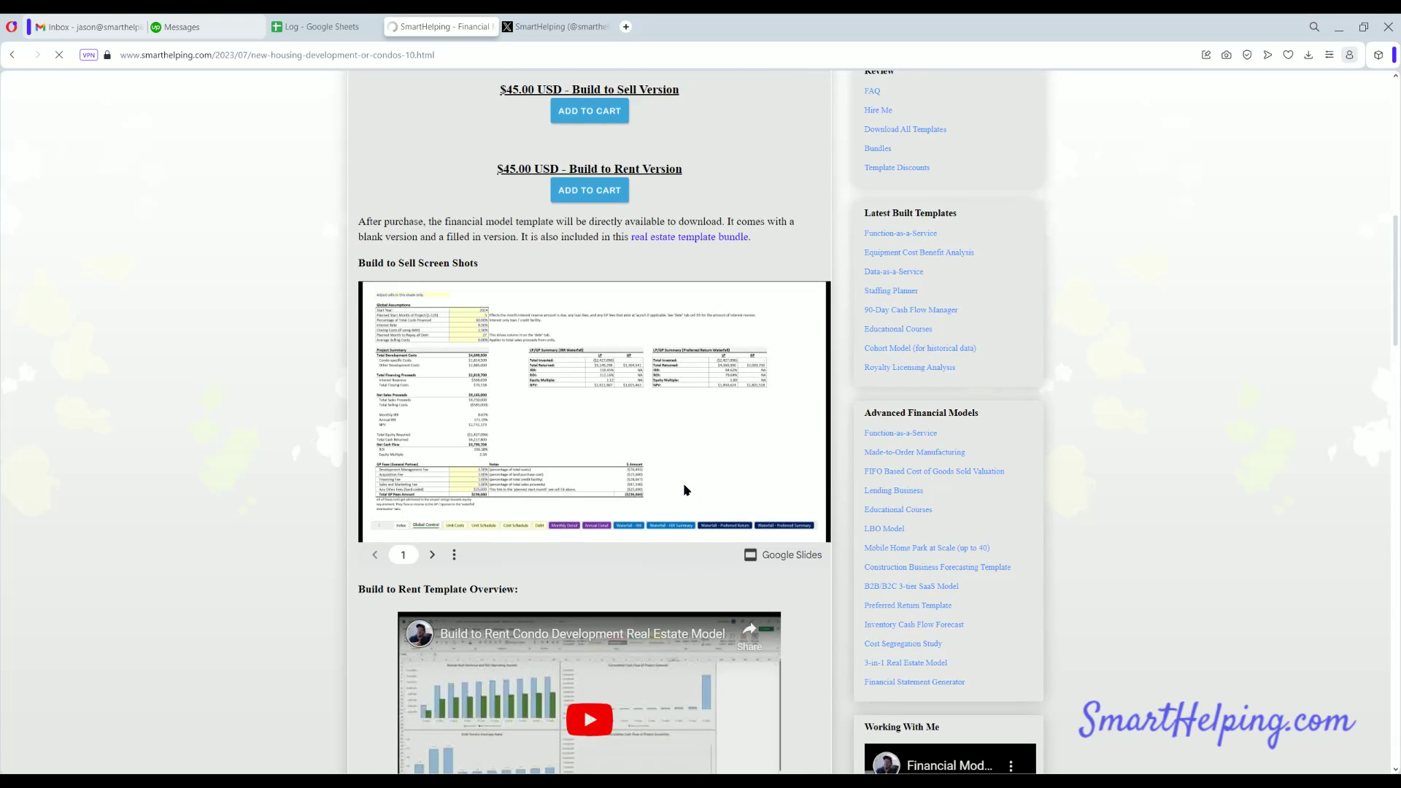
scroll(670, 508, "up", 6)
scroll(670, 508, "up", 6)
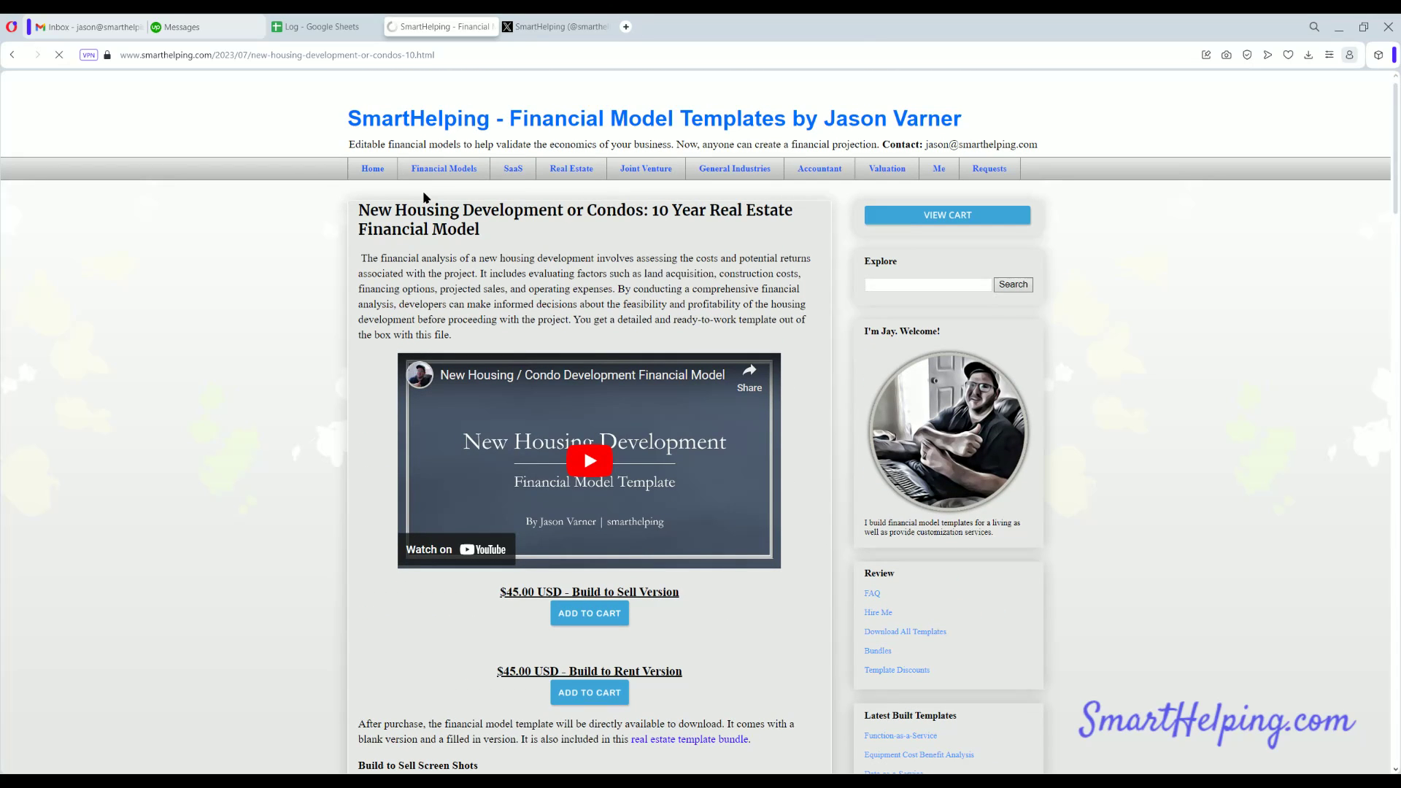
left_click(376, 169)
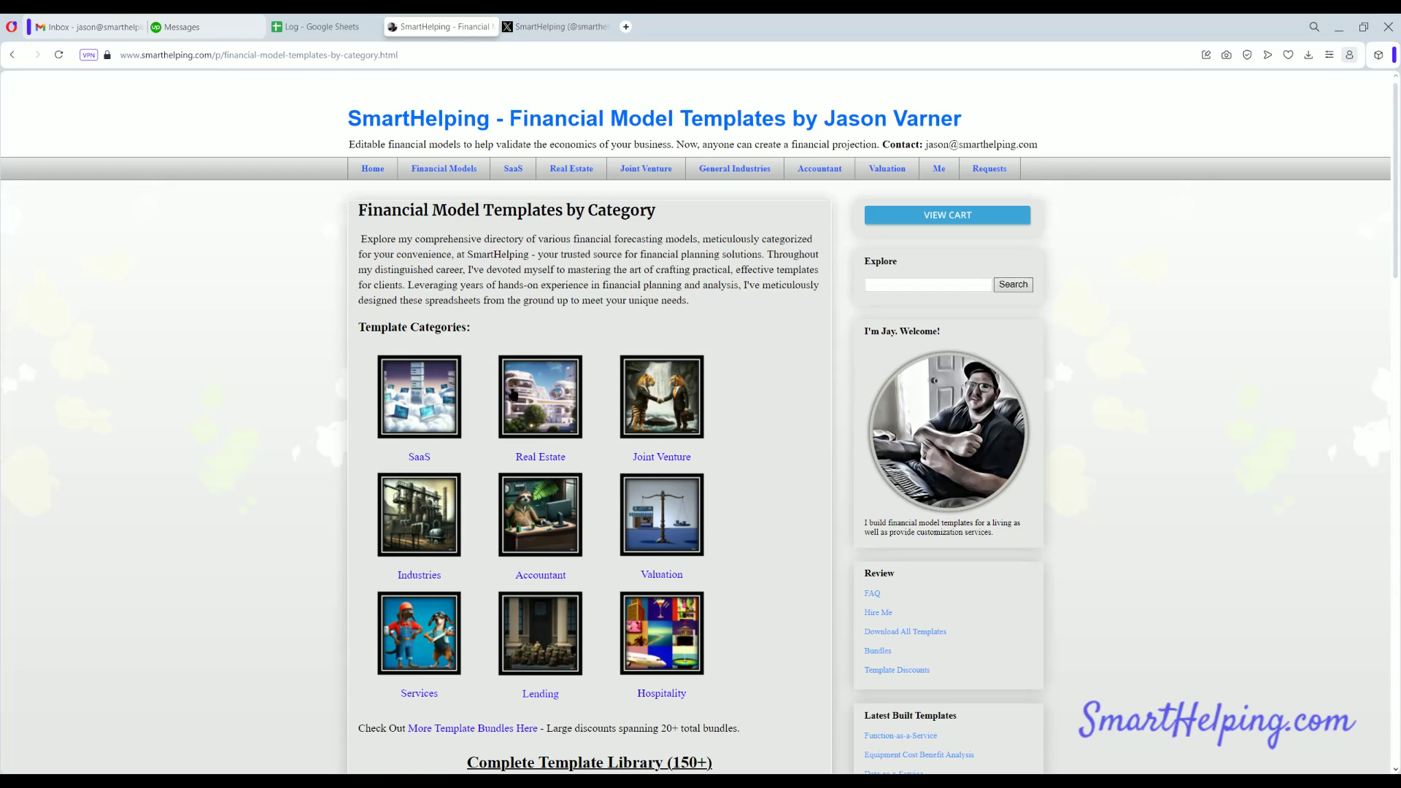
Open the Real Estate category and browse its models, from the $299.00 bundle to $45–$175 models
left_click(513, 395)
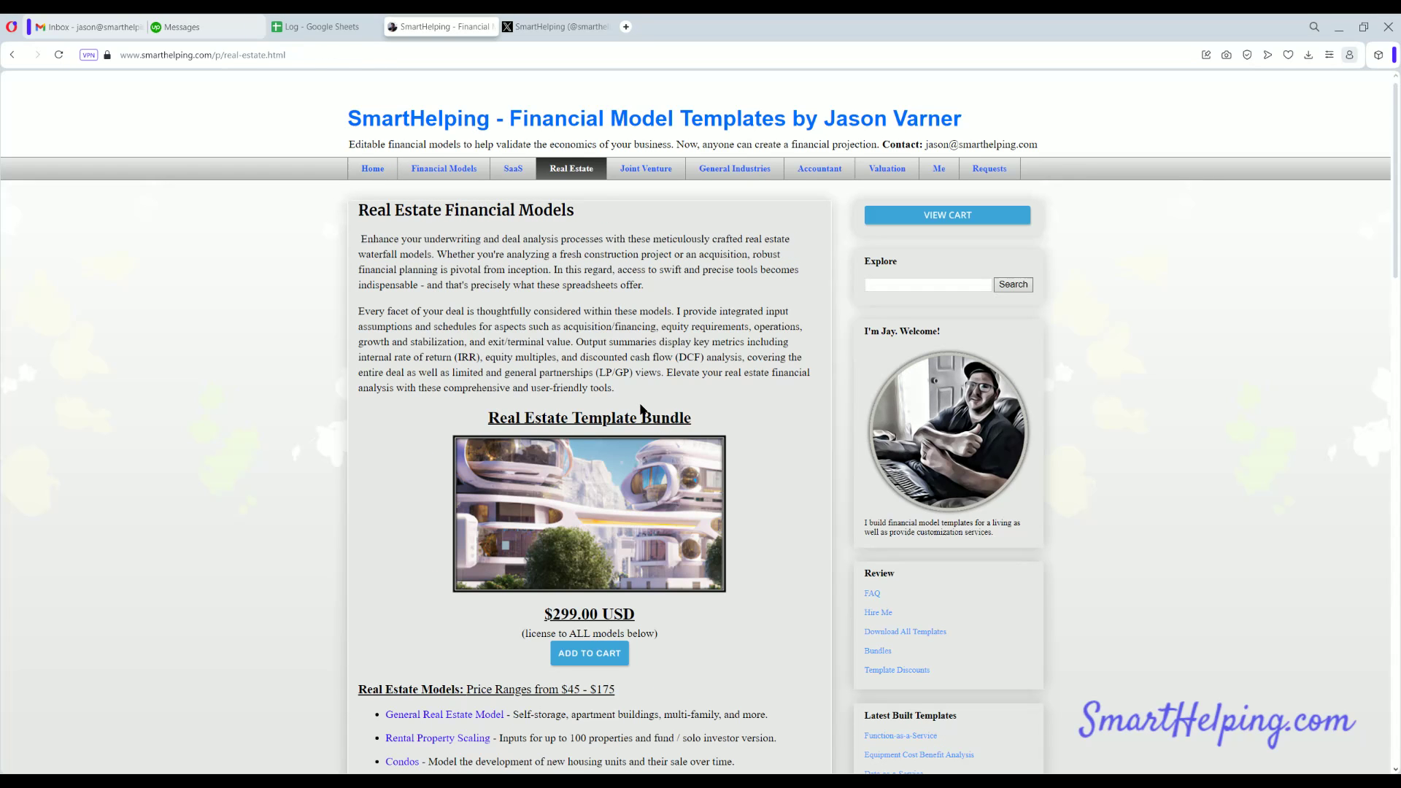
scroll(641, 410, "down", 4)
scroll(433, 314, "down", 3)
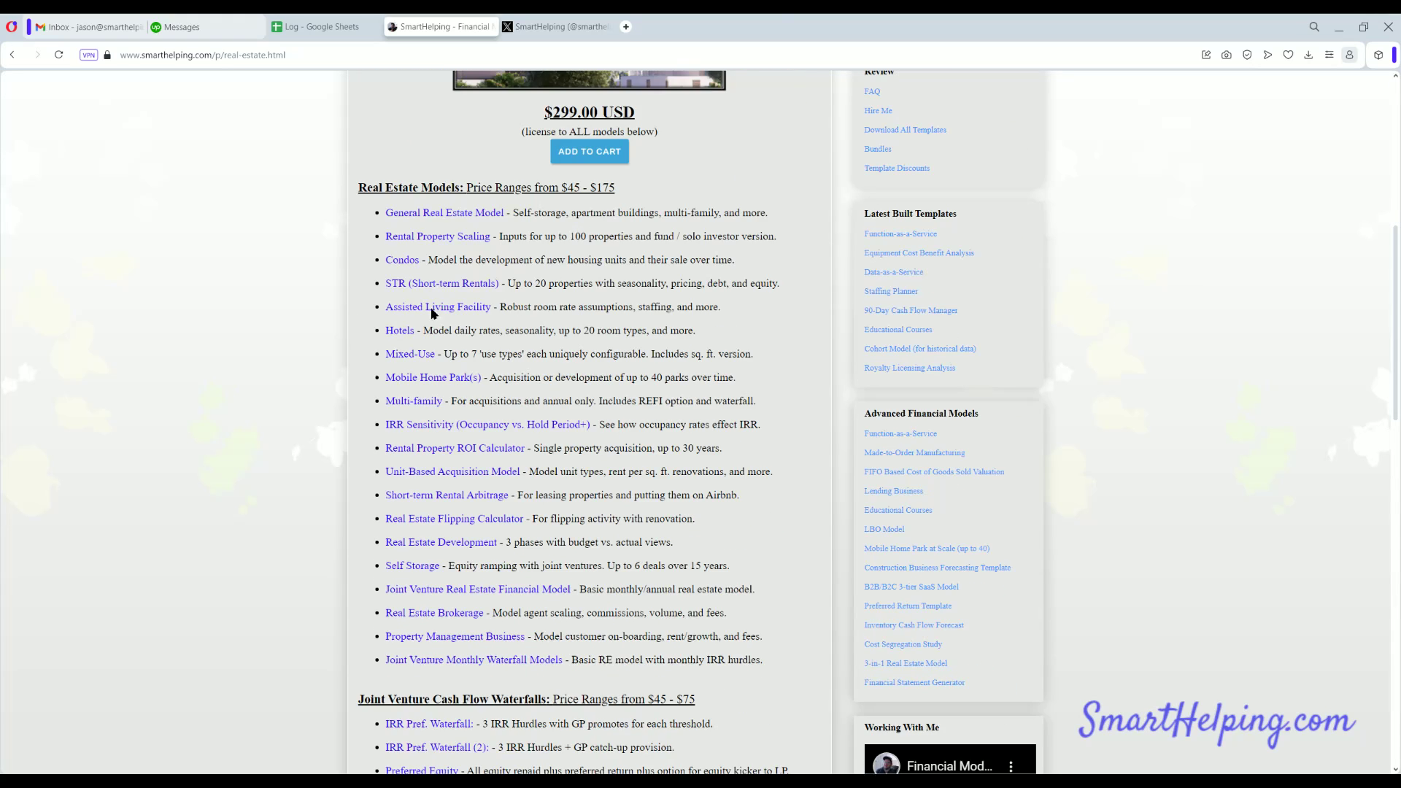
scroll(412, 325, "down", 3)
scroll(409, 530, "down", 3)
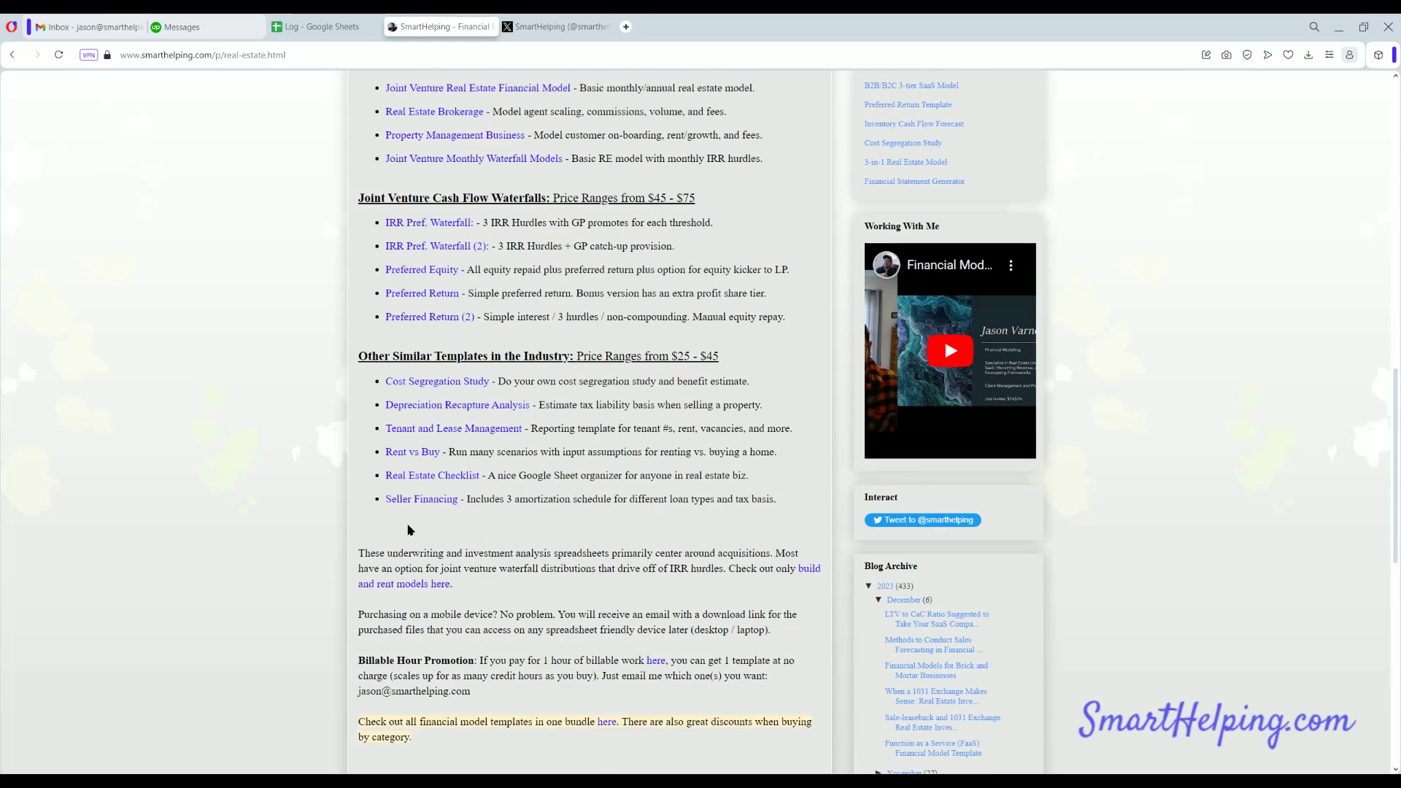
scroll(409, 529, "up", 6)
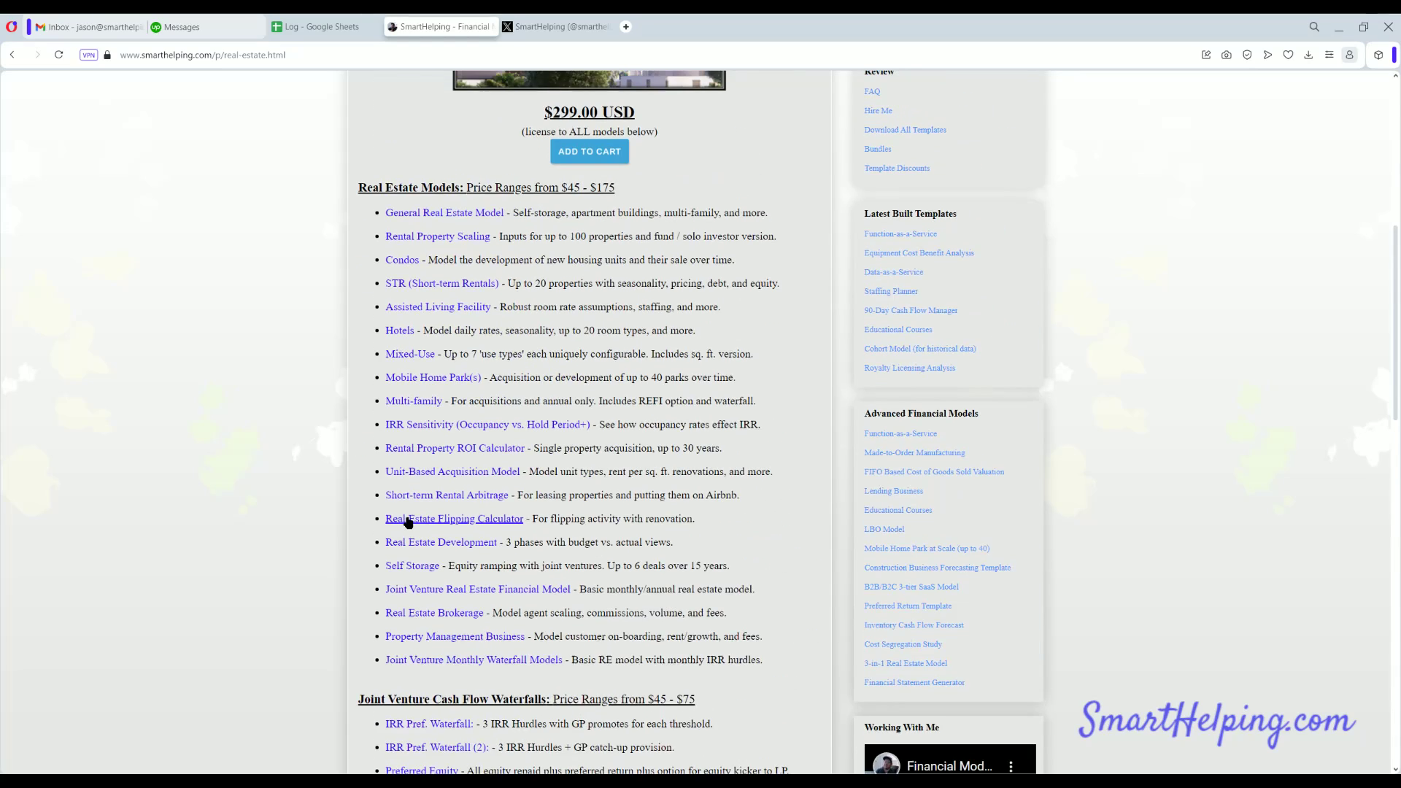
scroll(409, 522, "up", 3)
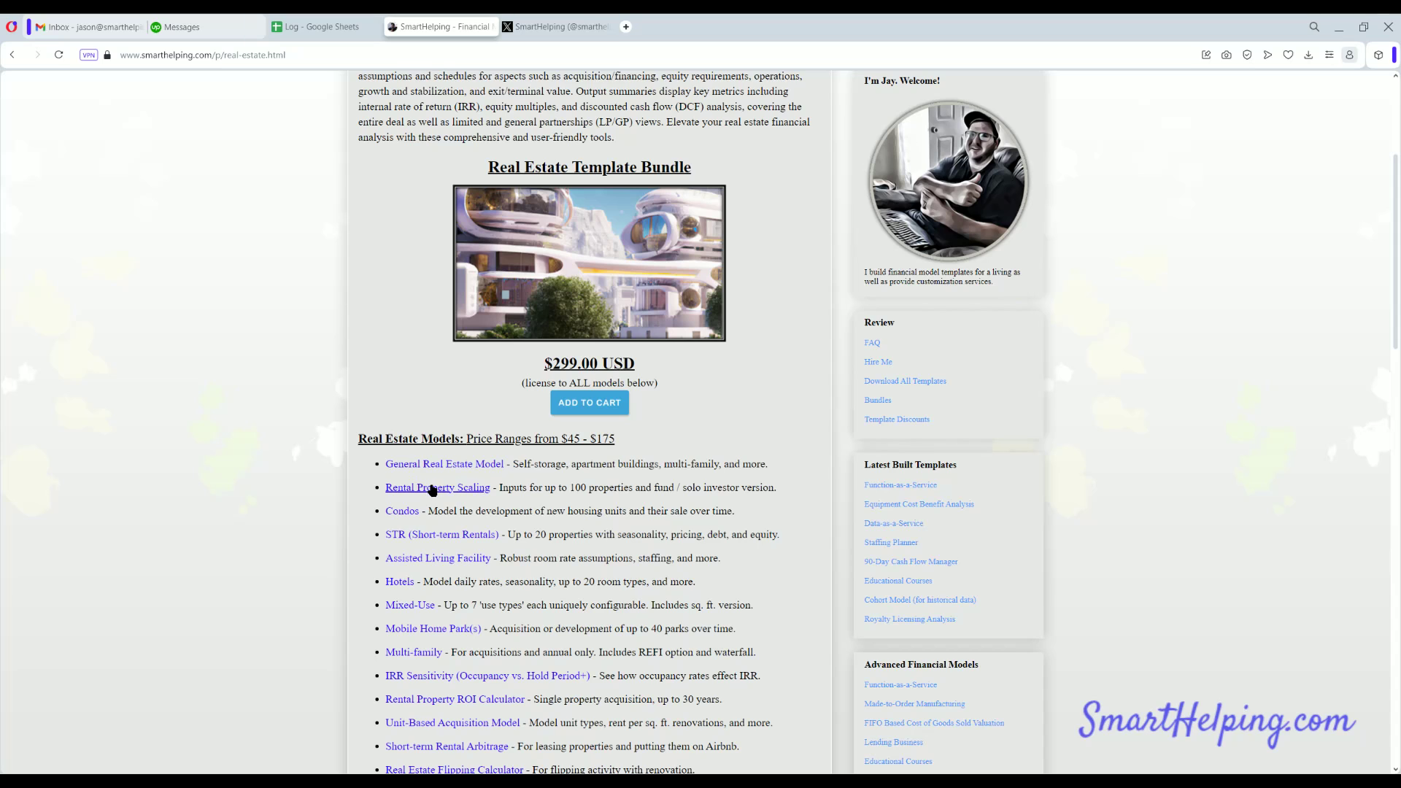
scroll(433, 490, "down", 3)
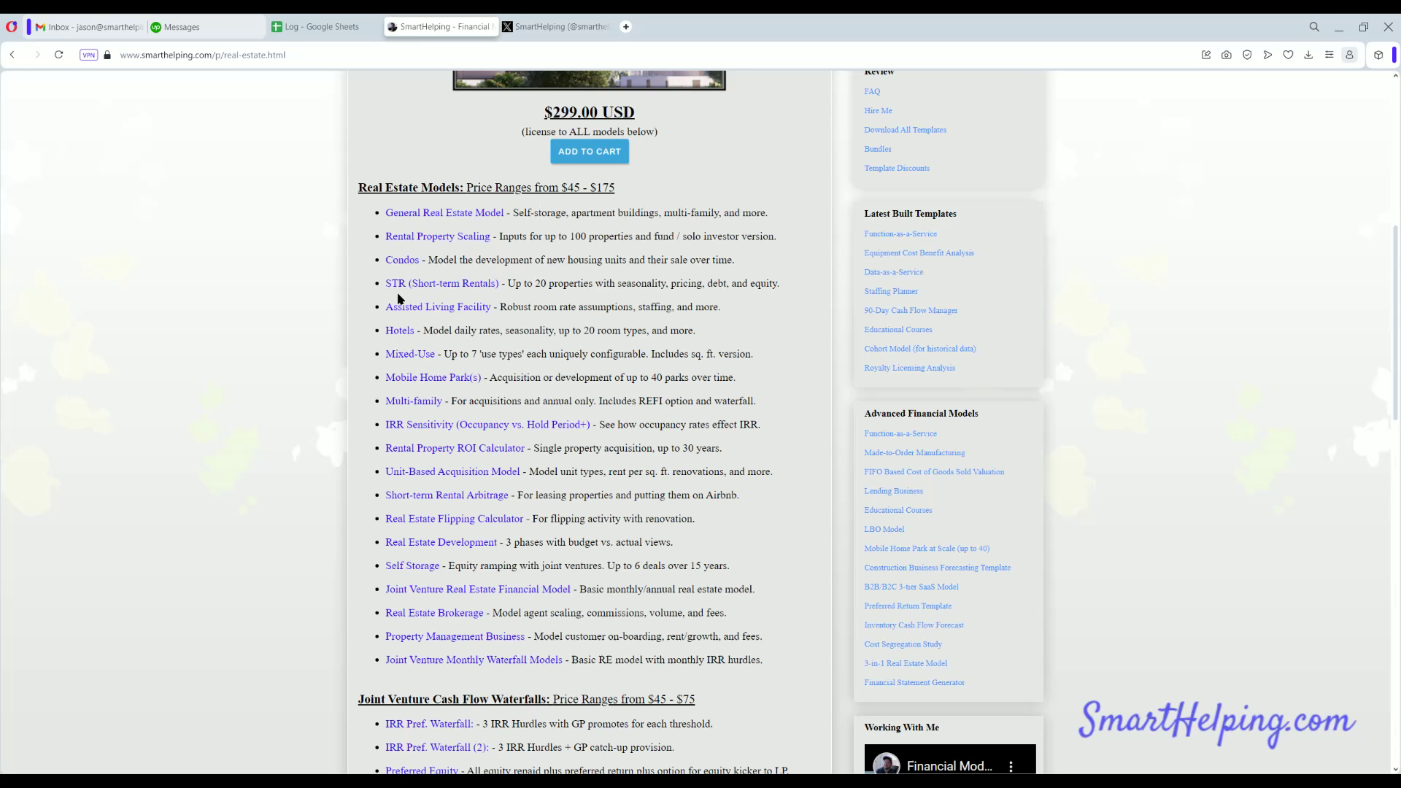
scroll(420, 437, "down", 7)
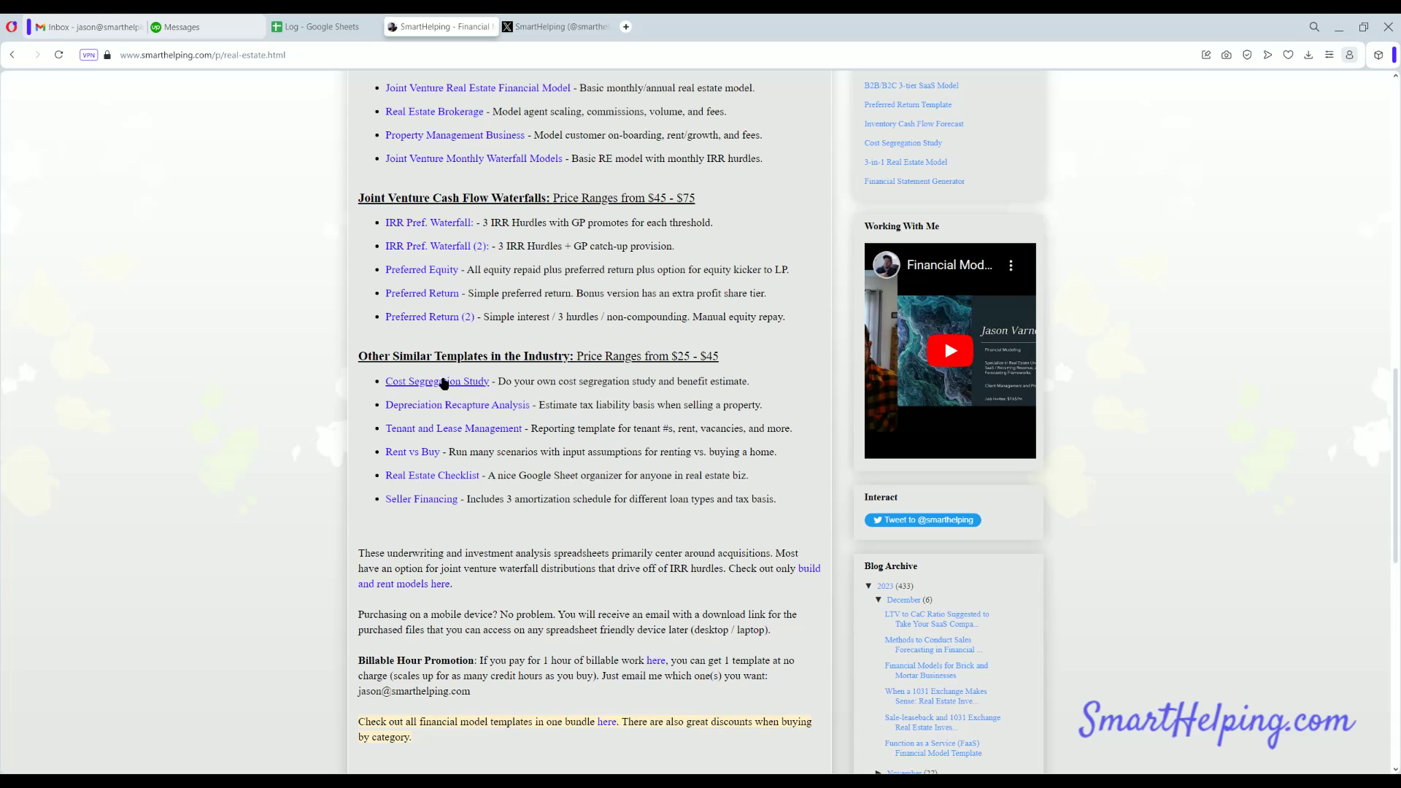
scroll(429, 447, "up", 10)
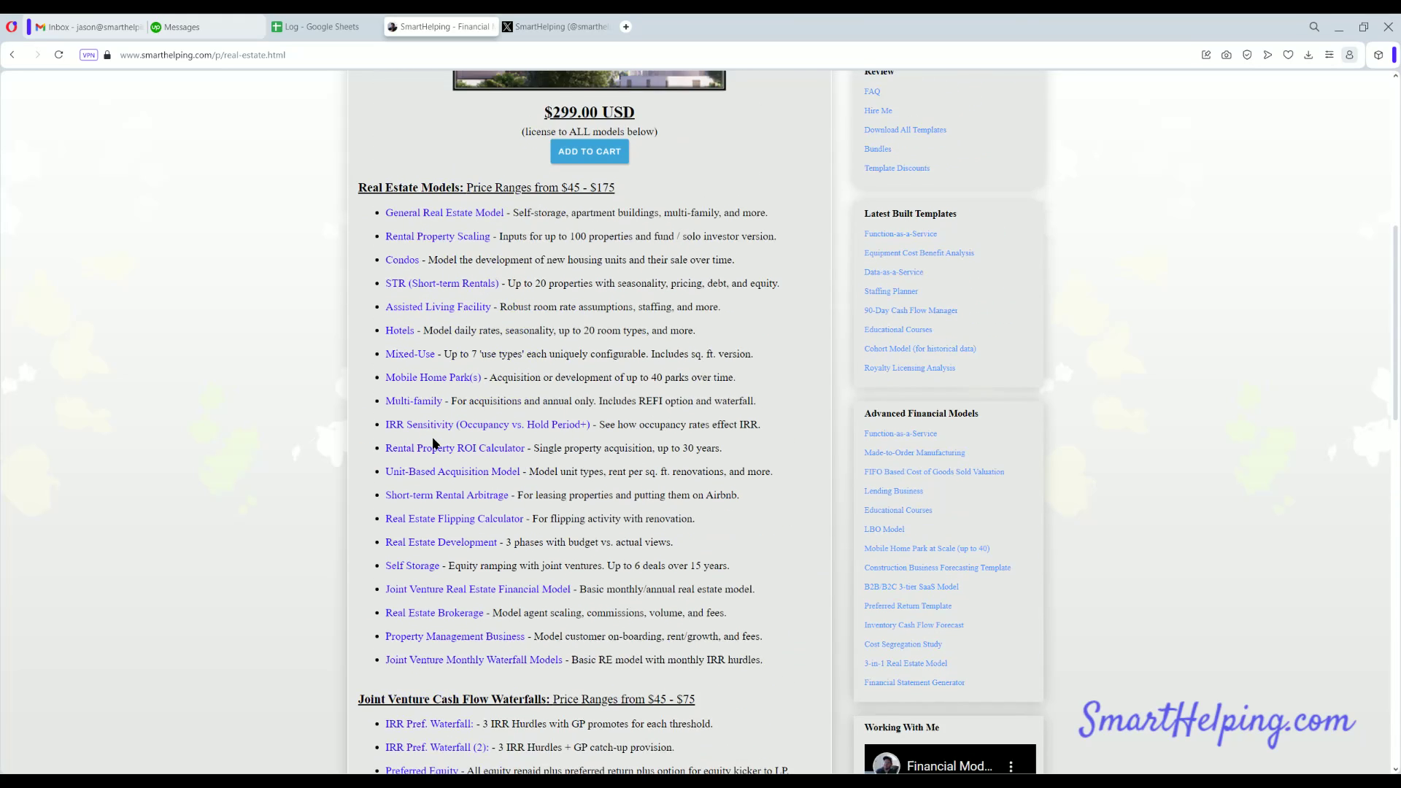
scroll(604, 470, "up", 4)
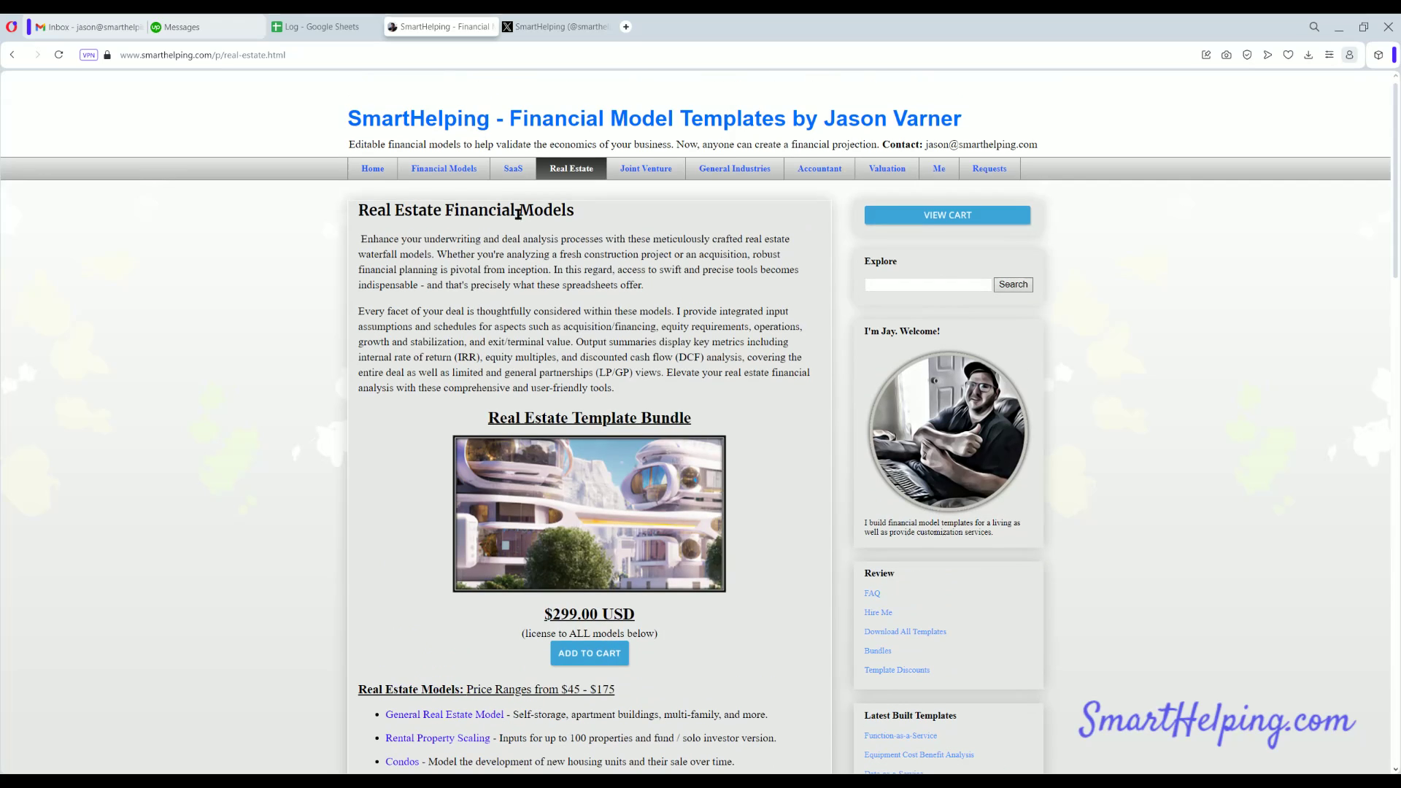
scroll(529, 617, "down", 7)
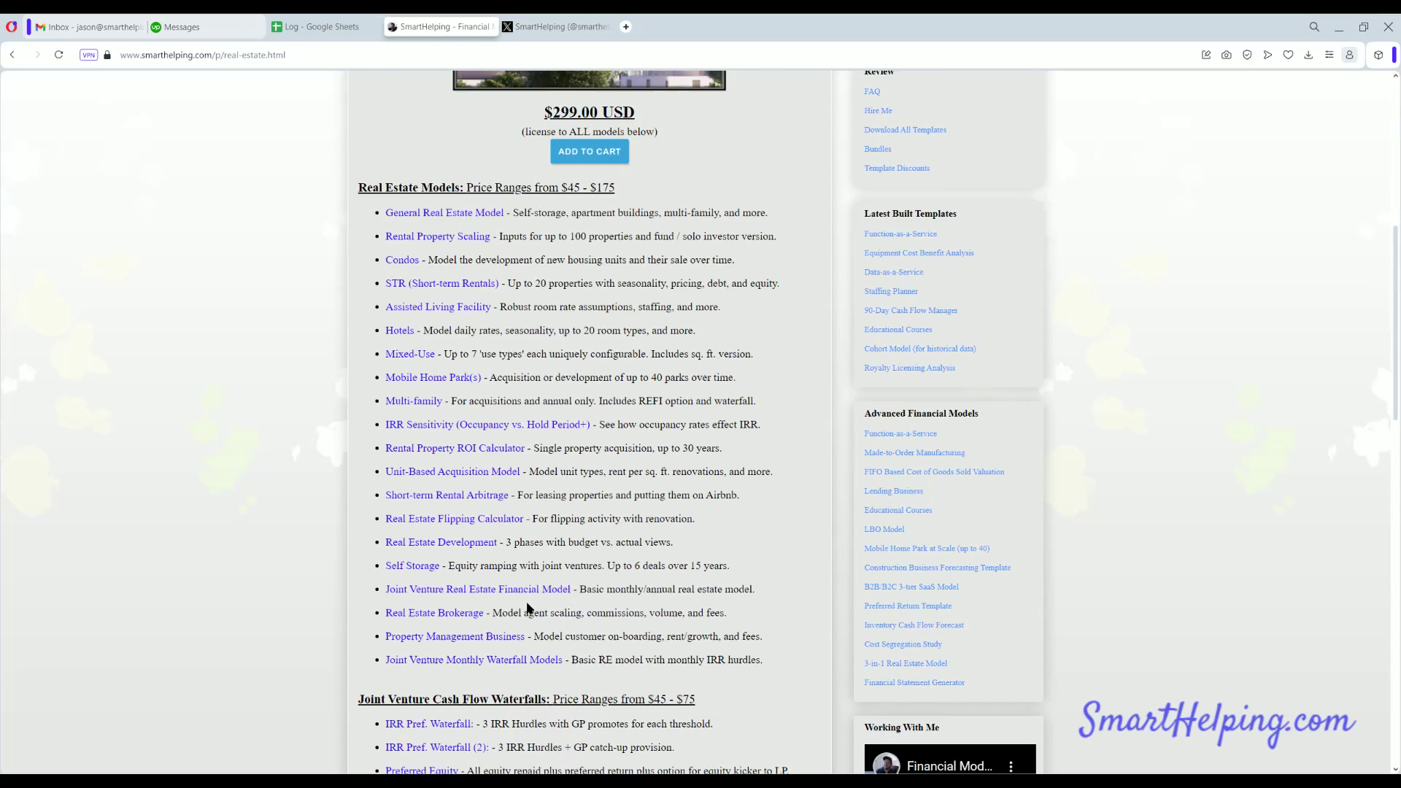
scroll(529, 606, "up", 7)
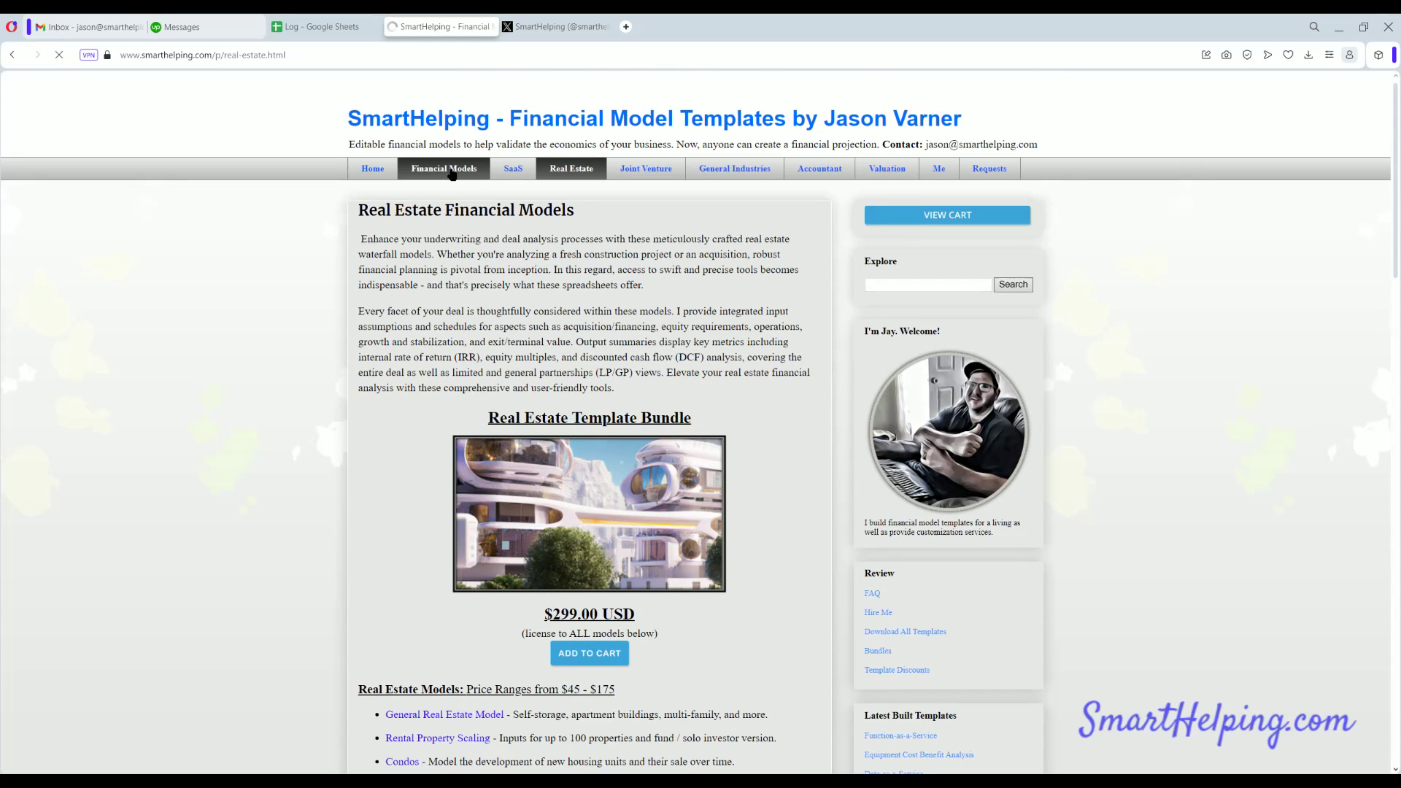
Scroll through the Financial Models page listings
scroll(461, 312, "down", 3)
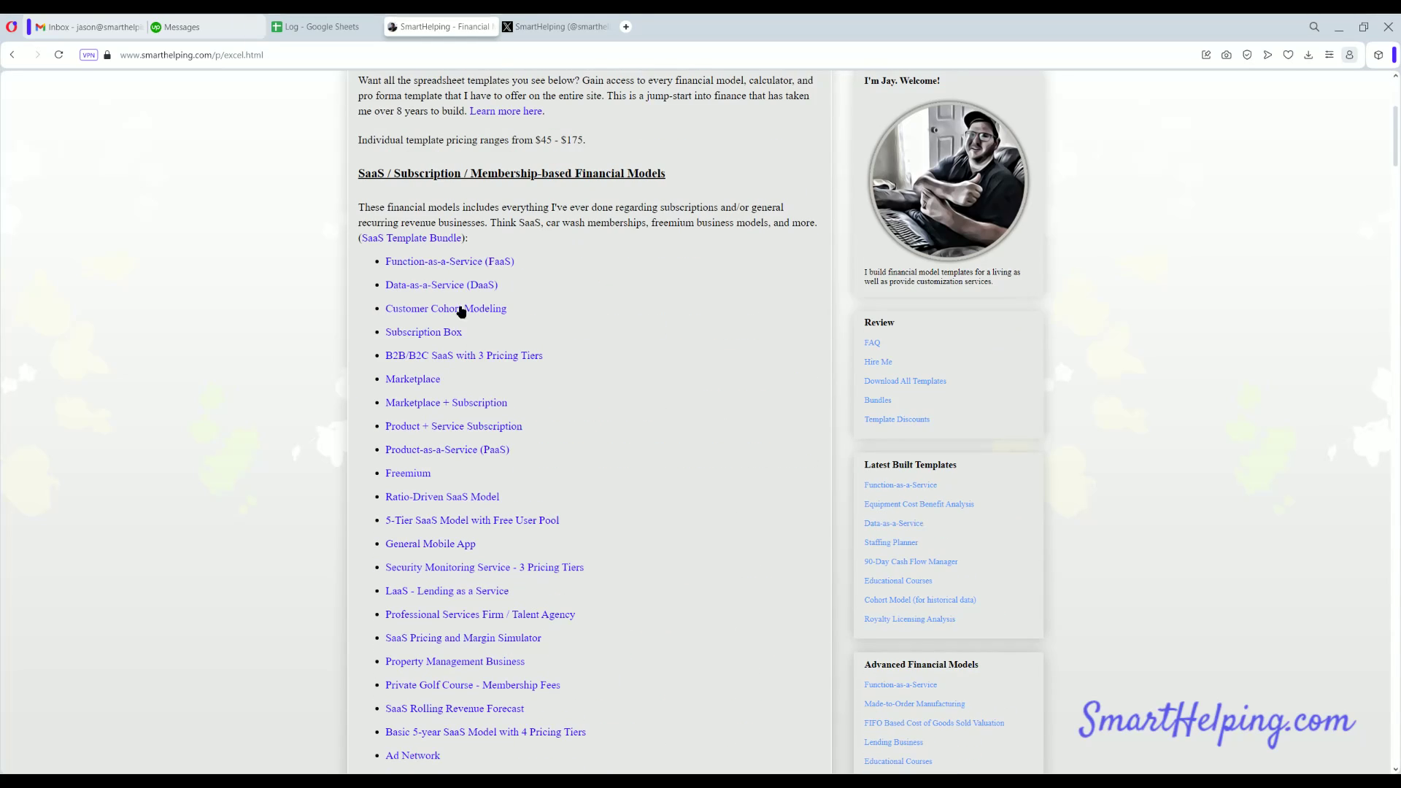
scroll(416, 359, "down", 6)
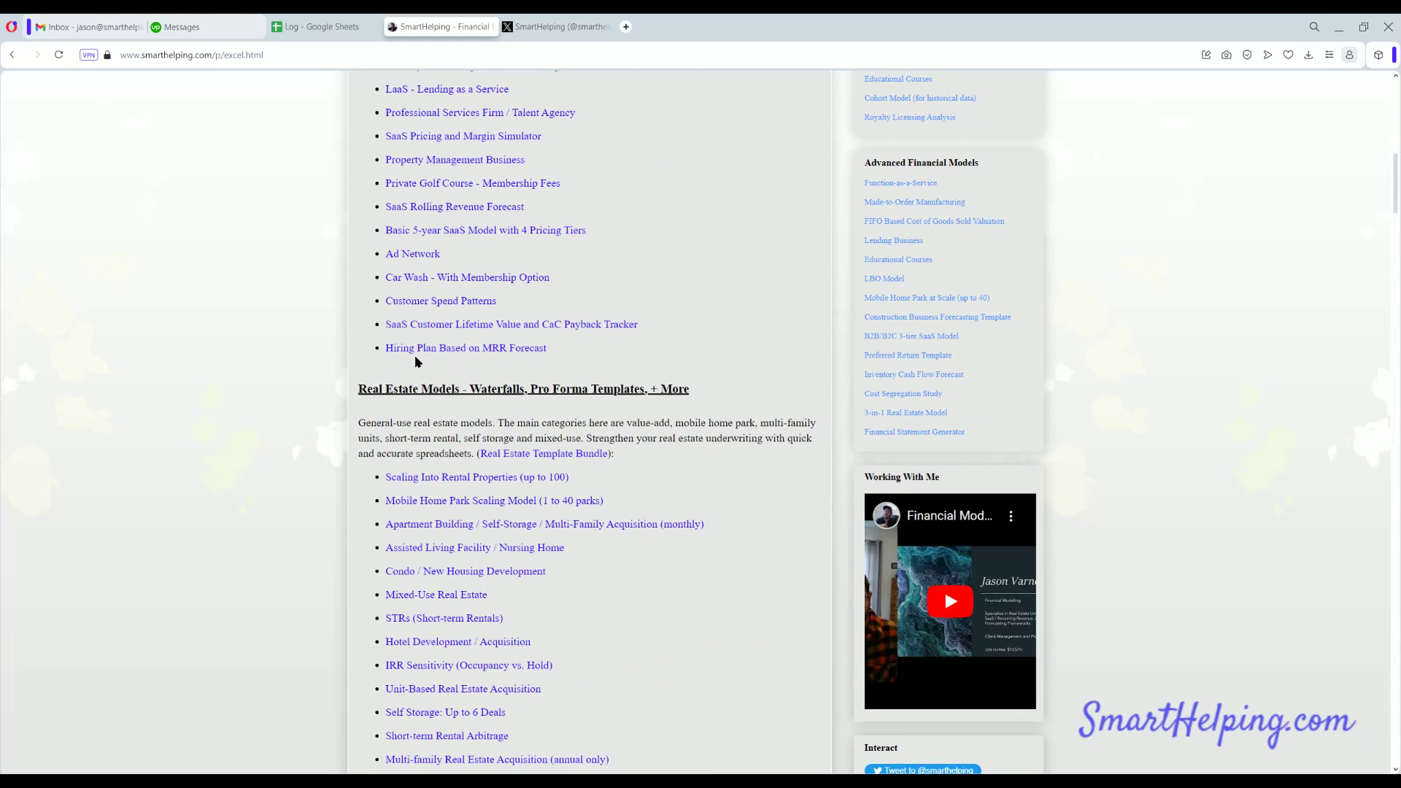
scroll(417, 362, "down", 3)
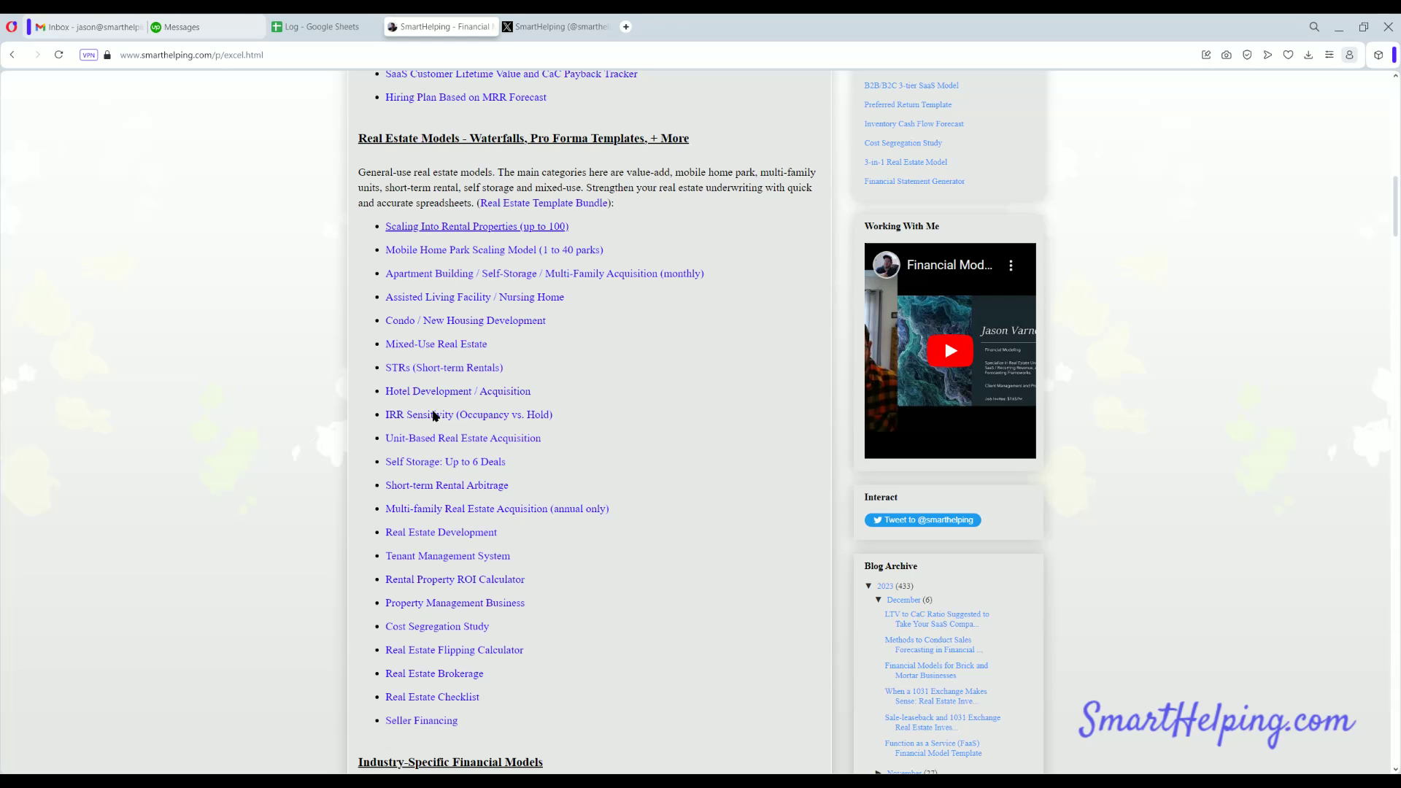
scroll(447, 628, "up", 6)
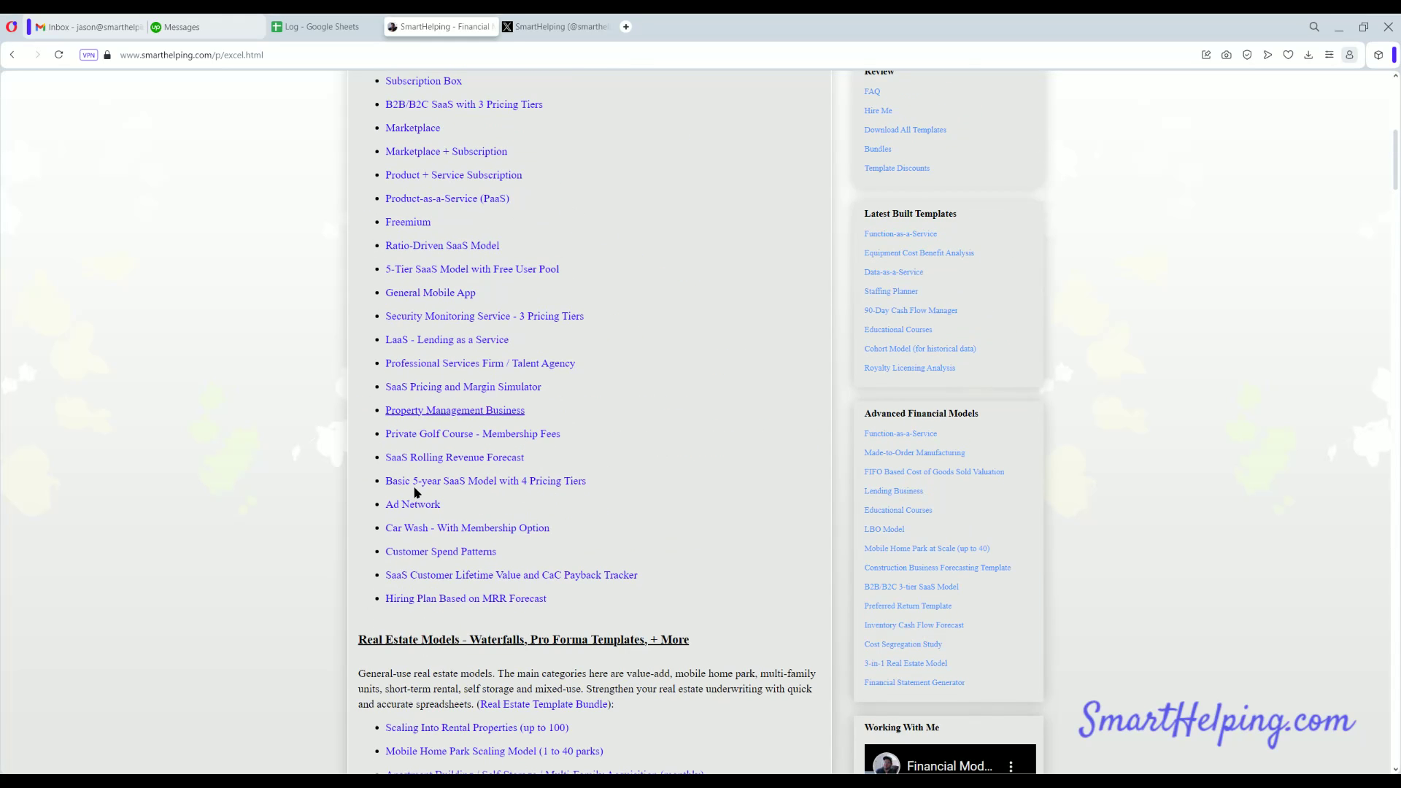
scroll(416, 493, "up", 6)
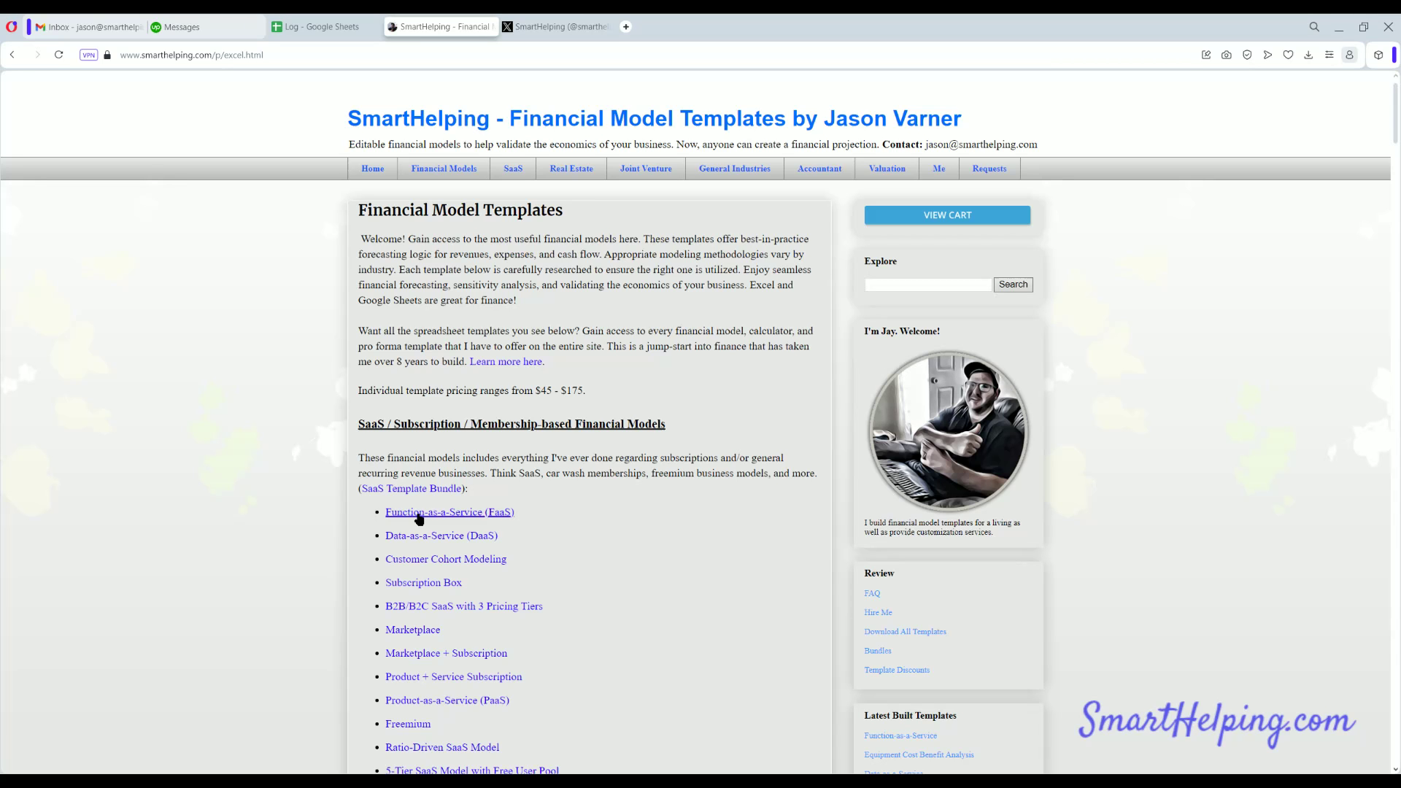
scroll(420, 519, "down", 3)
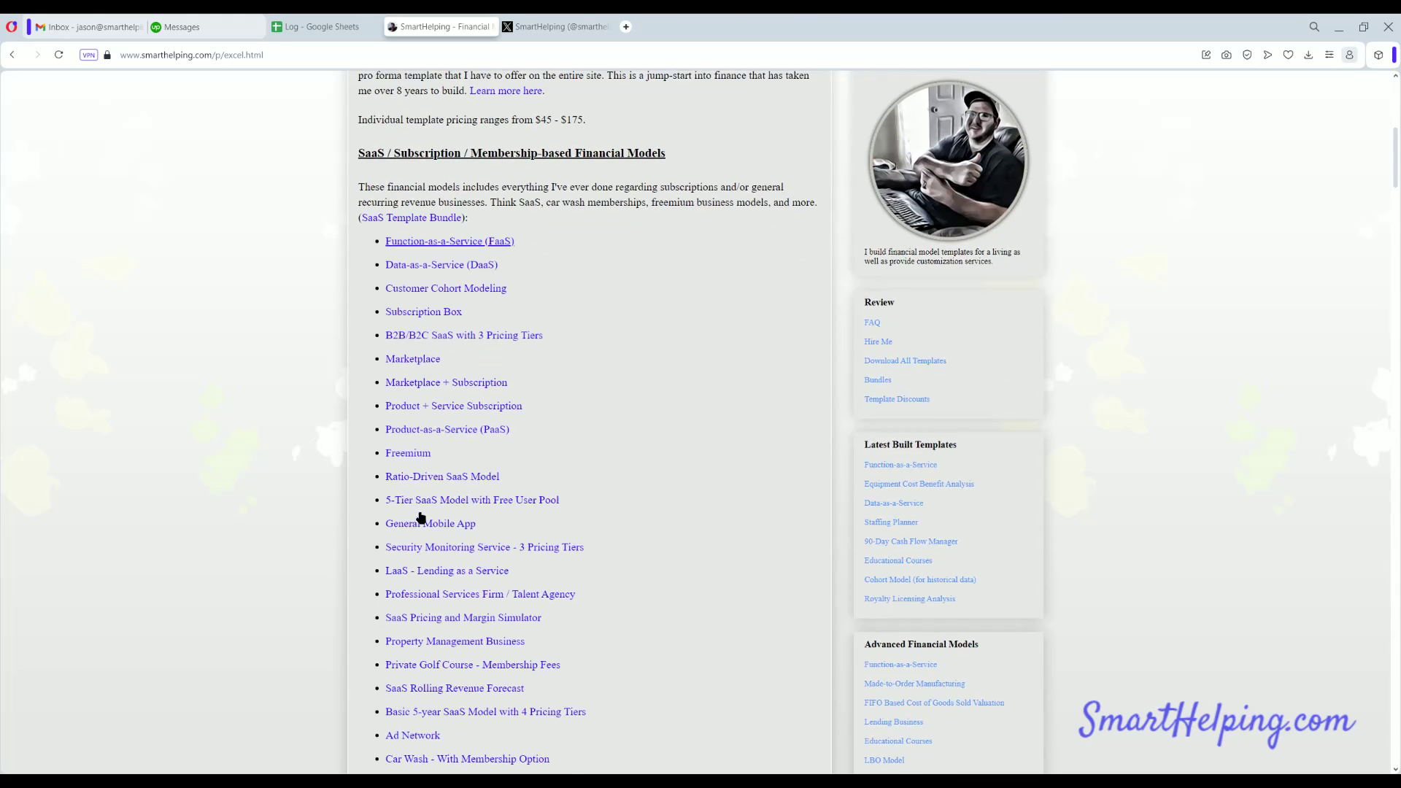
scroll(430, 351, "down", 5)
scroll(434, 356, "down", 7)
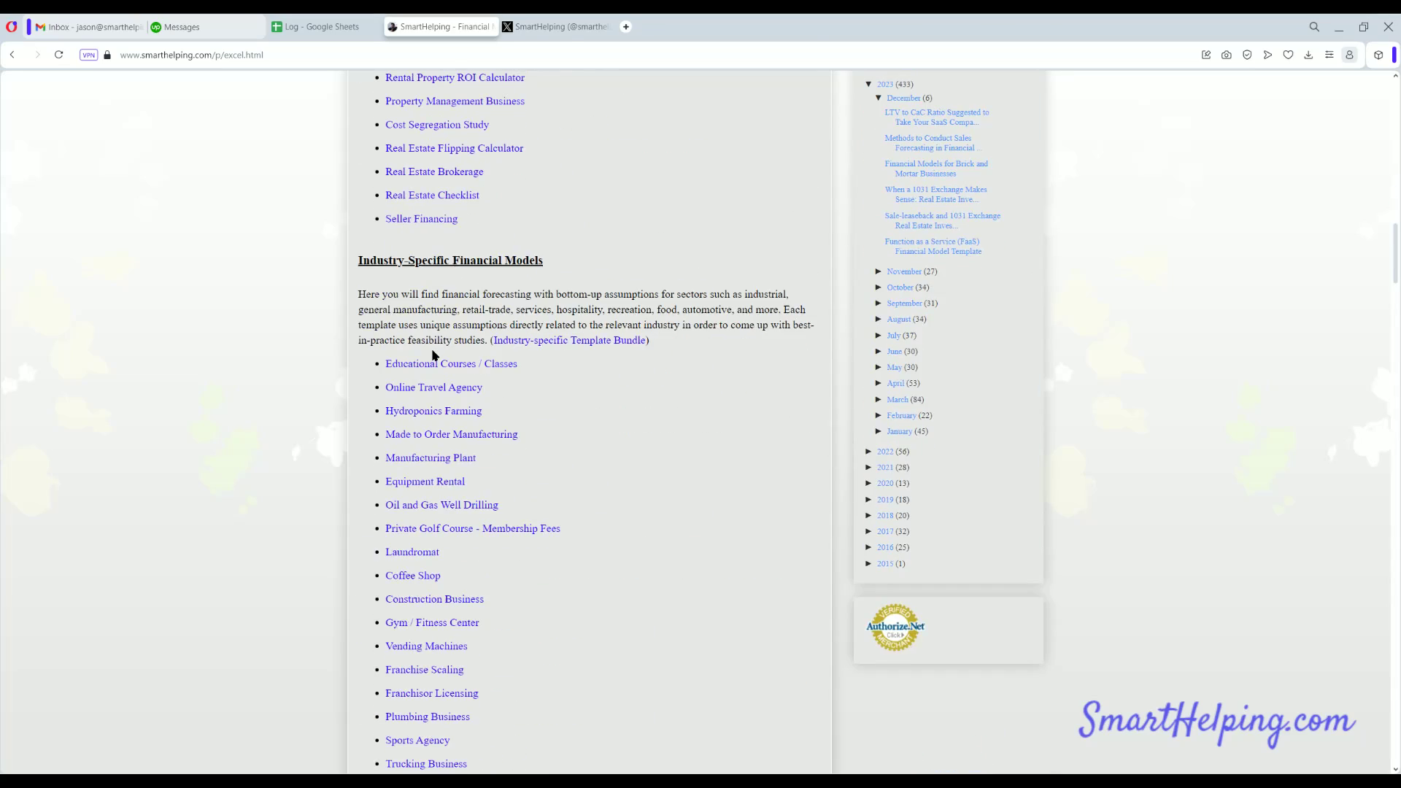
scroll(434, 355, "down", 16)
scroll(475, 354, "up", 19)
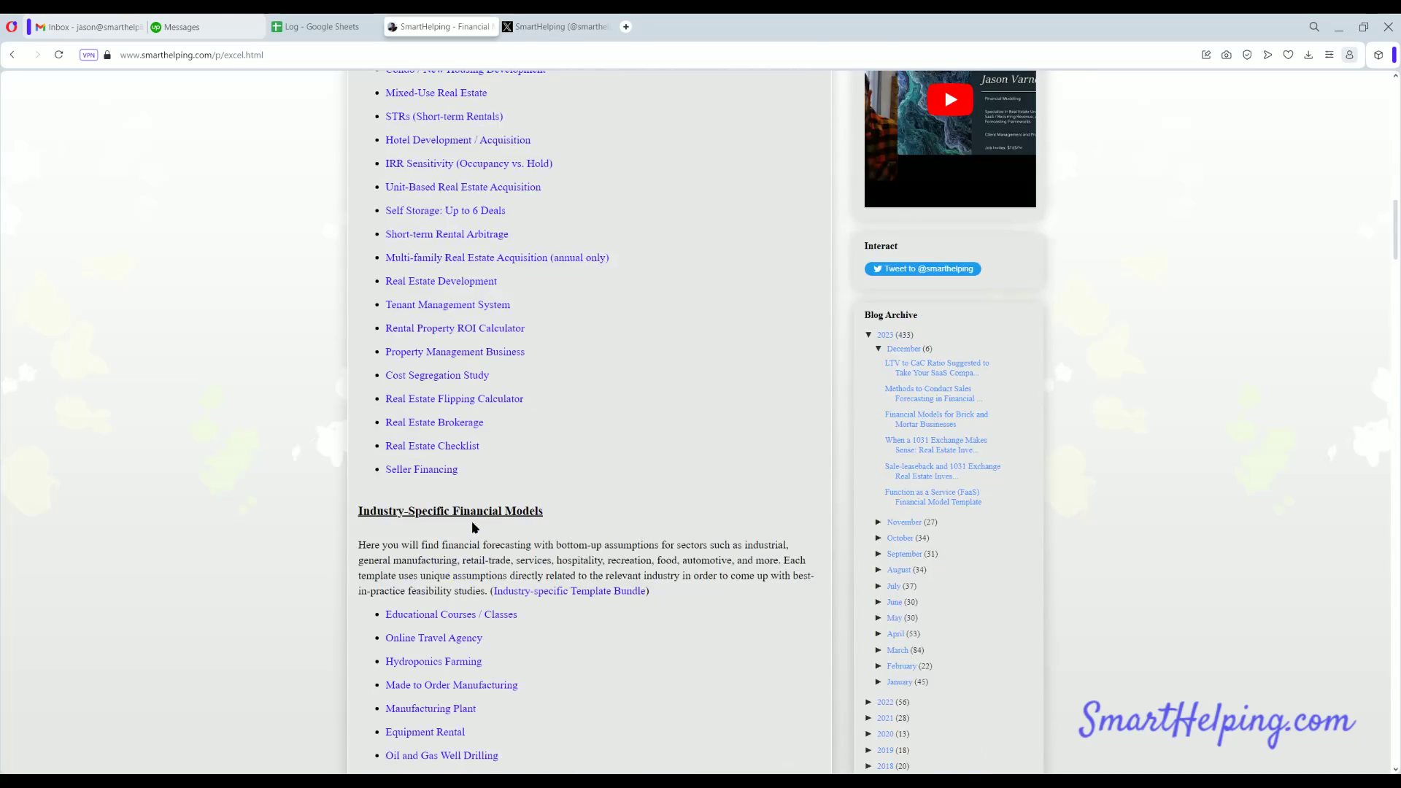
scroll(473, 522, "up", 15)
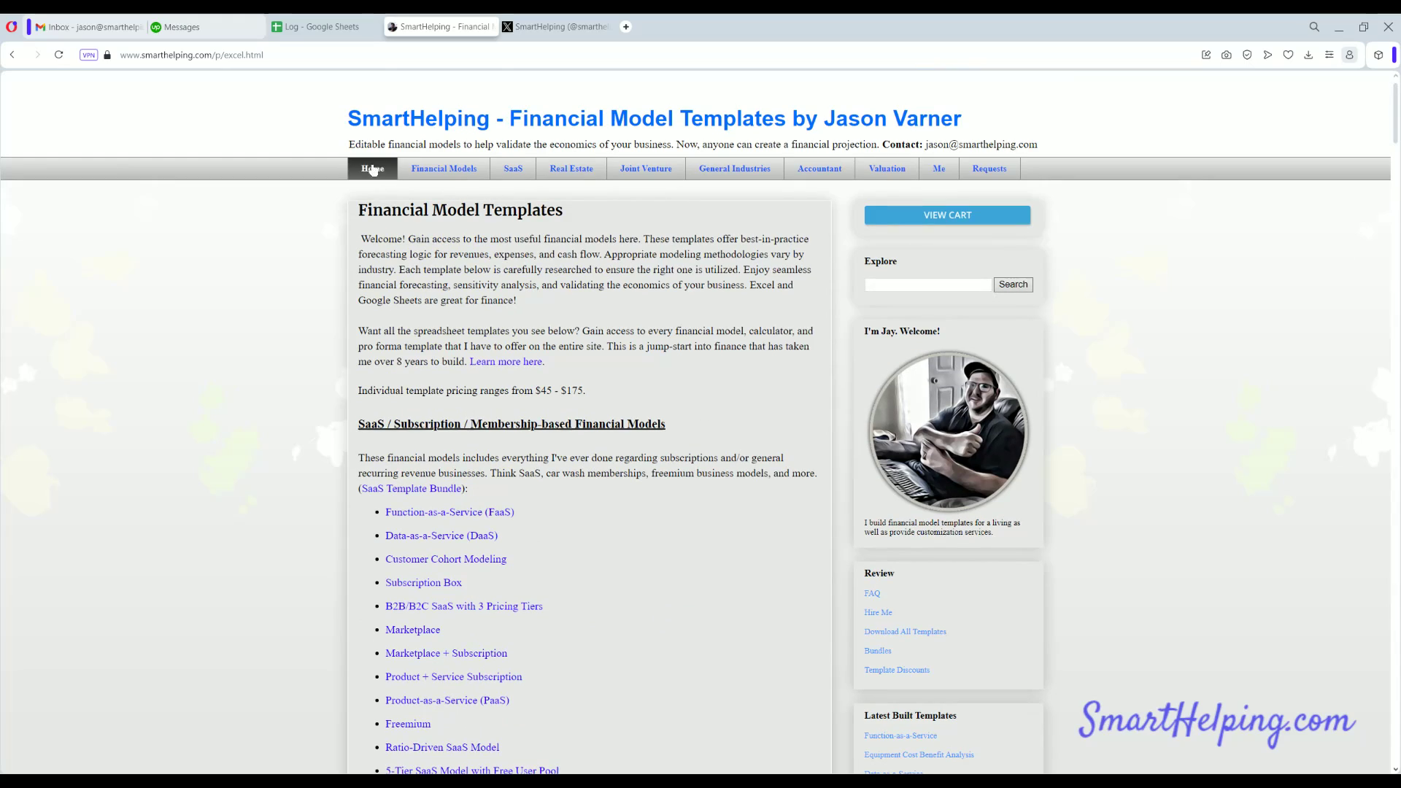
Return to the templates-by-category page and open the $999.00 Complete Template Library bundle
left_click(372, 169)
scroll(467, 445, "down", 3)
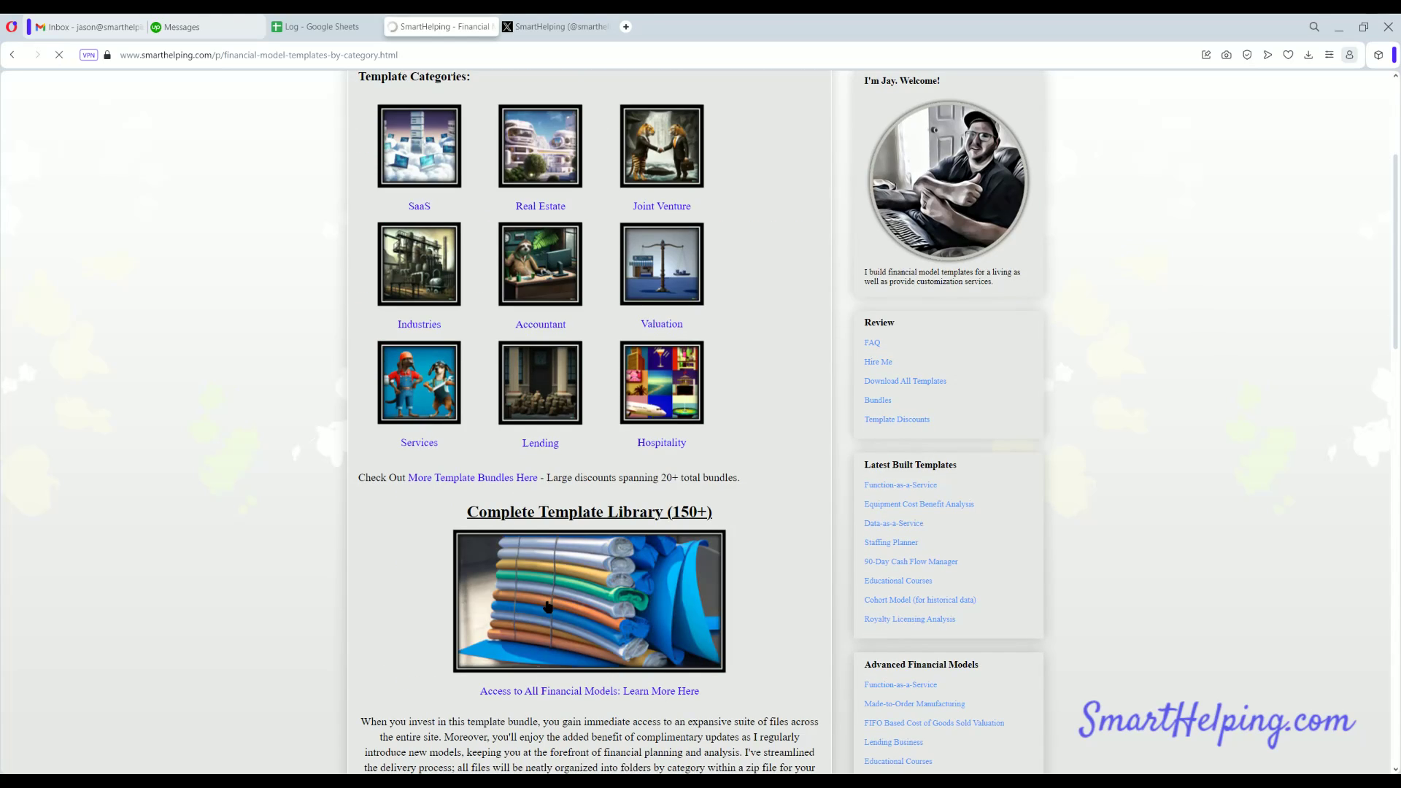
left_click(547, 606)
scroll(641, 263, "down", 3)
scroll(558, 451, "up", 3)
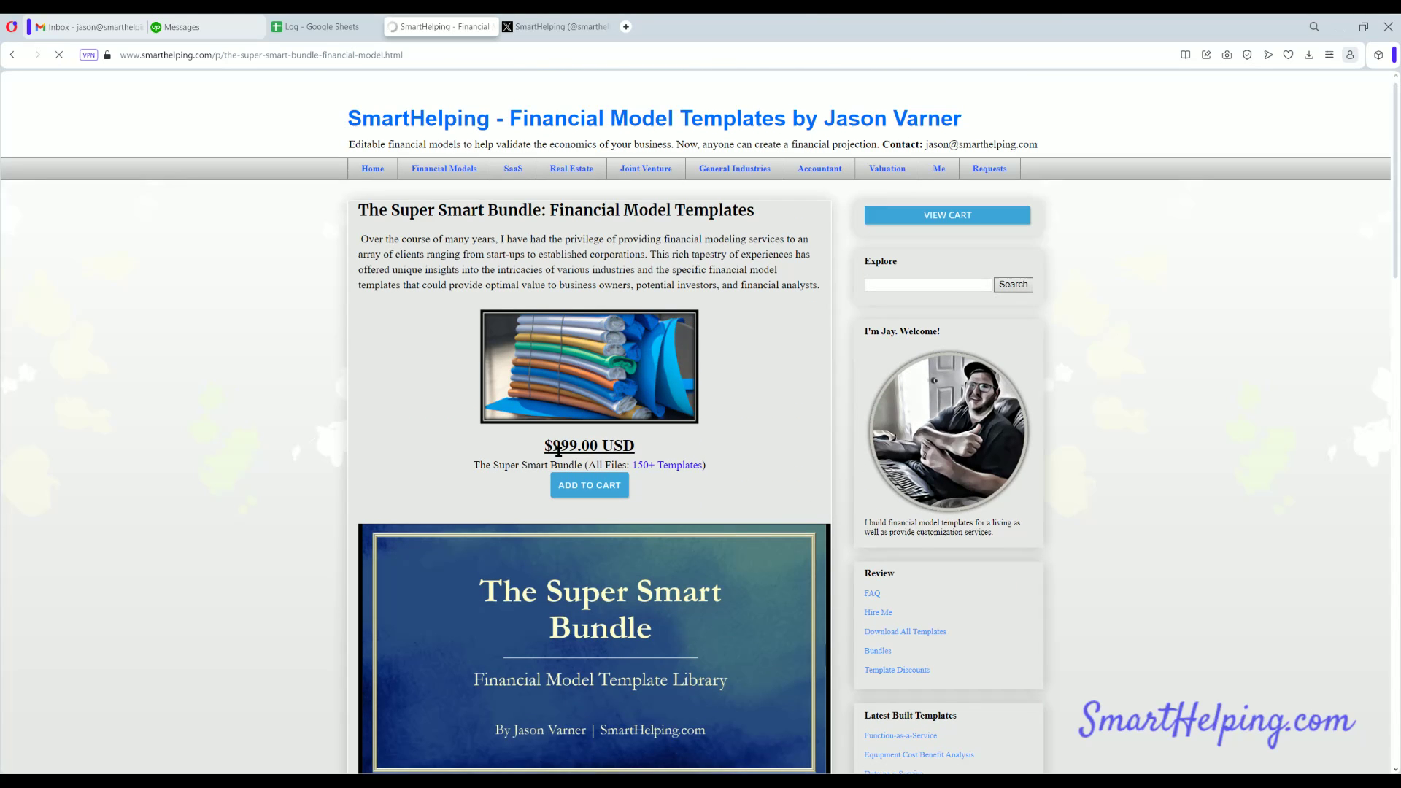